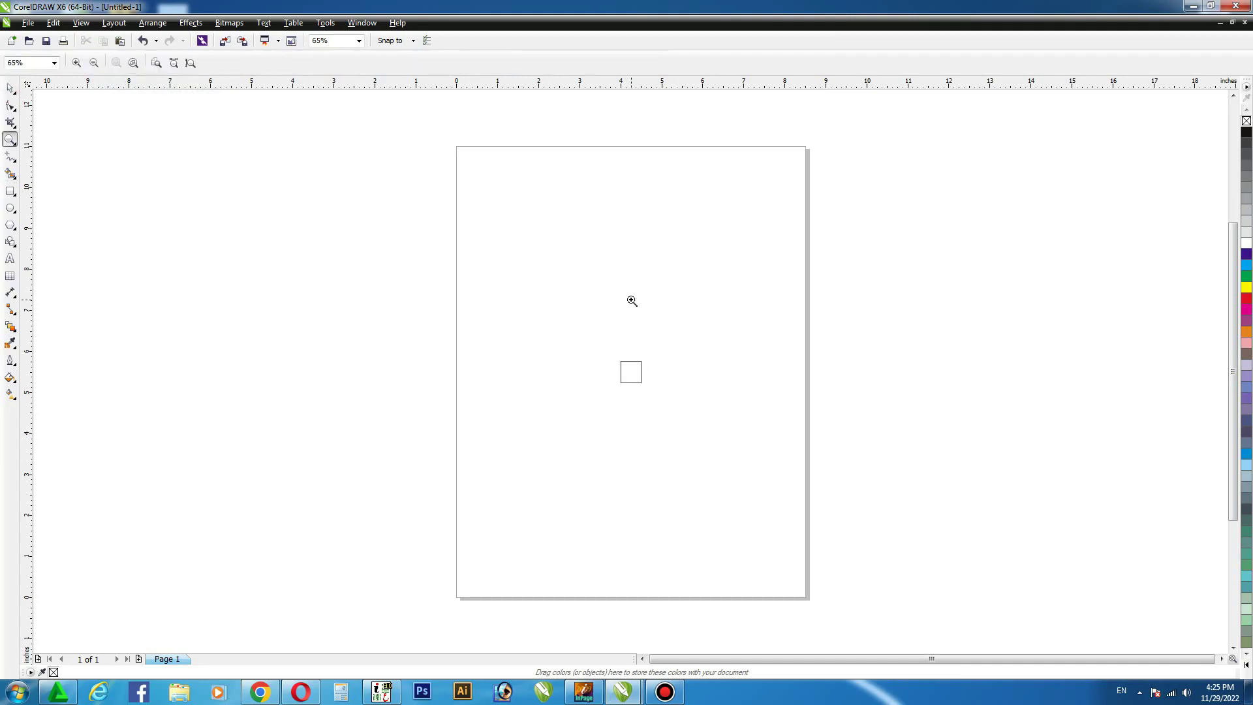
Duplicate the small square downwards twice to build a touching vertical column of three squares.
left_click_drag(546, 302, 755, 433)
left_click(11, 89)
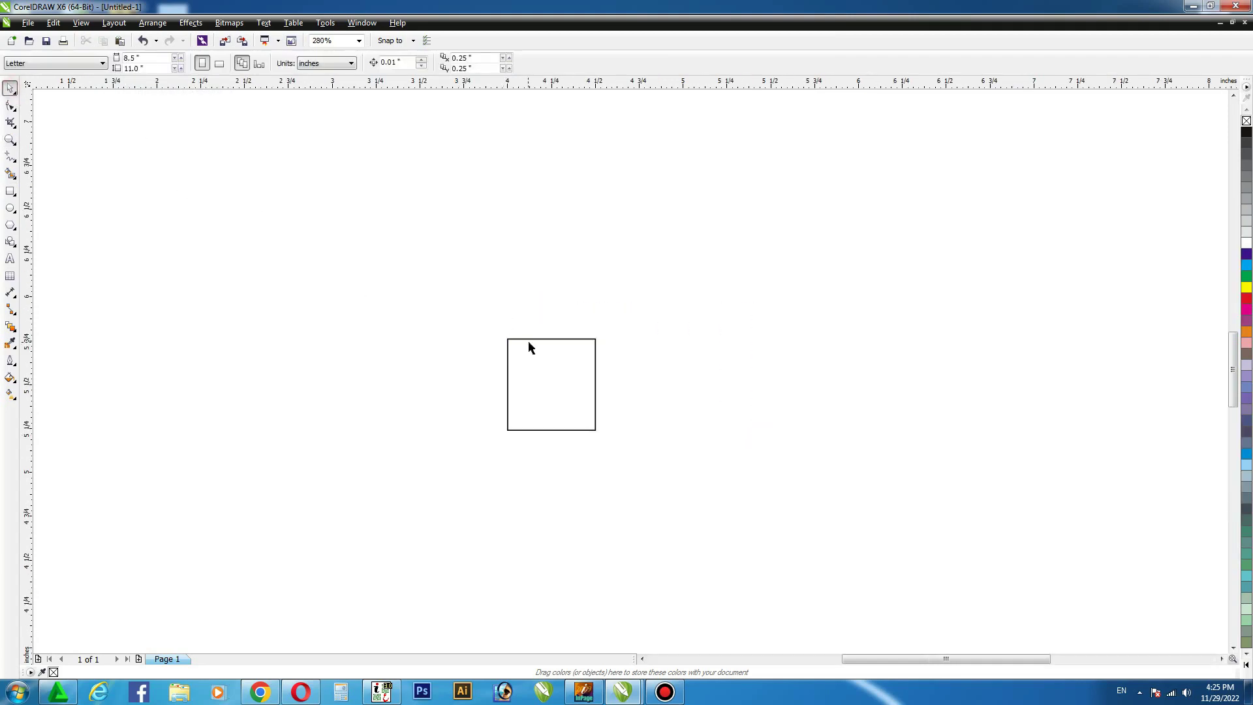
left_click(548, 338)
left_click_drag(550, 347, 551, 520)
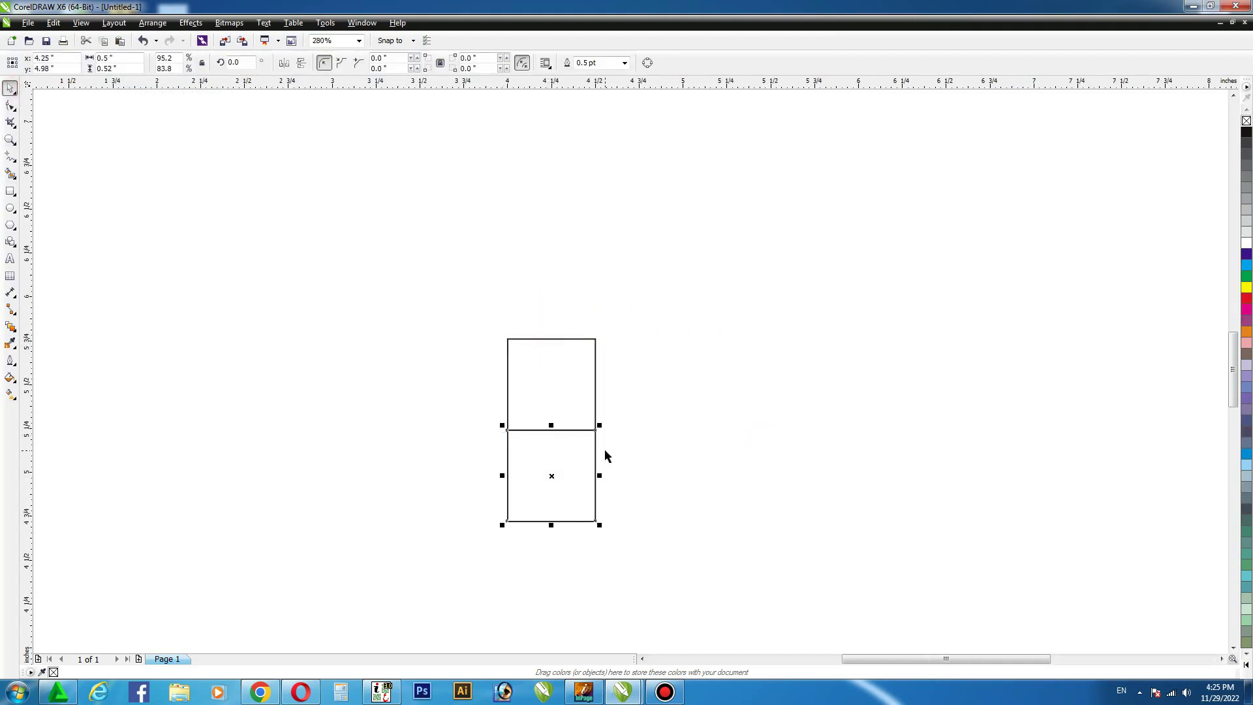
key("ctrl+r")
left_click(674, 453)
Duplicate the column of three squares sideways twice to form a 3 × 3 grid.
key("ctrl+a")
left_click_drag(556, 461, 620, 353)
key("ctrl+r")
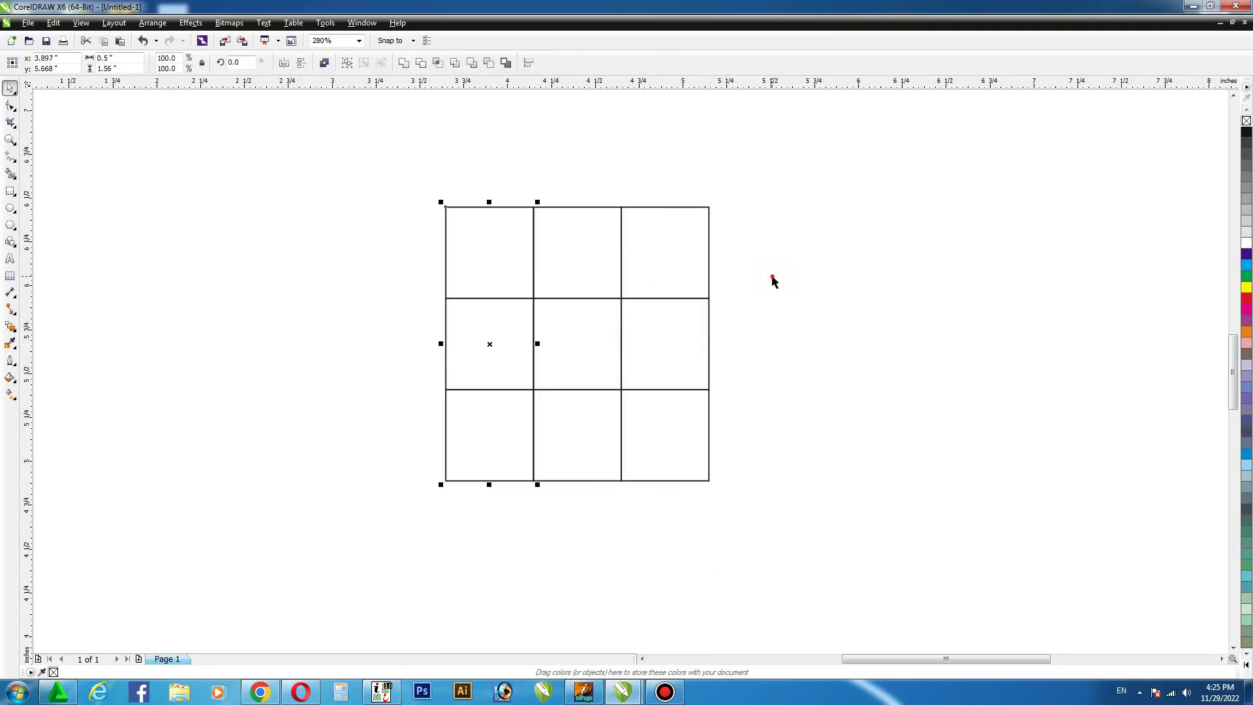
Extend the grid to the left with copies of its squares, adding two in the top row and one in the middle row.
left_click(478, 321)
left_click(486, 274, "shift")
left_click_drag(535, 297, 357, 298)
left_click(359, 222)
left_click_drag(449, 252, 357, 261)
left_click(881, 260)
Delete the upper-right corner node of the square above the 3 × 3 block's centre to make it a triangle.
left_click(552, 243)
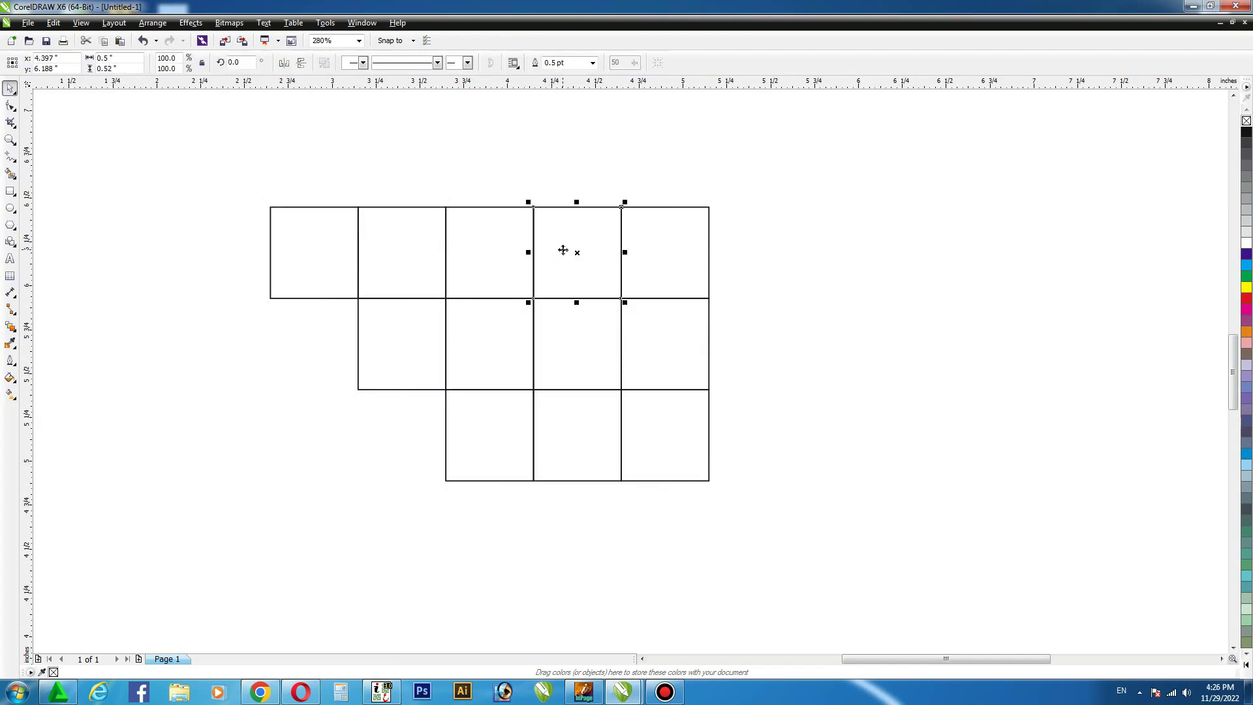
key("F10")
left_click_drag(596, 226, 594, 225)
key("Delete")
Delete the lower-left corner node of the square below the block's centre to make it a triangle.
key("F10")
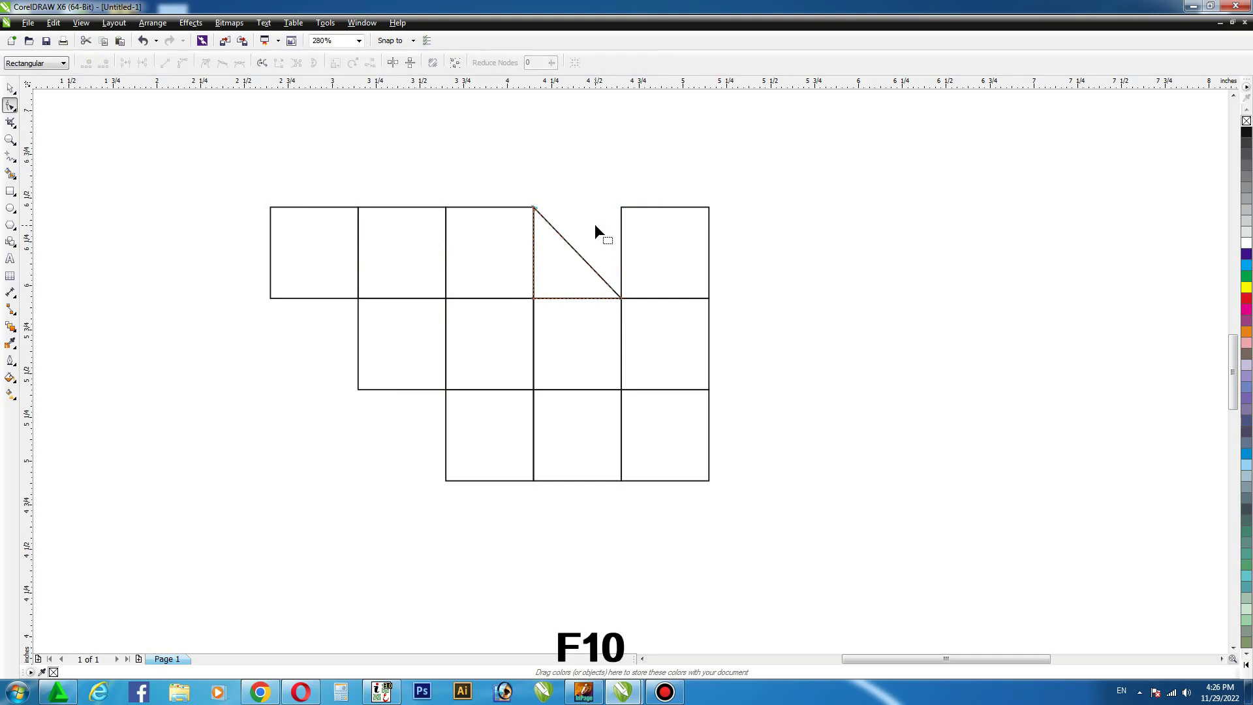
left_click(581, 445)
left_click_drag(509, 450, 552, 489)
key("Delete")
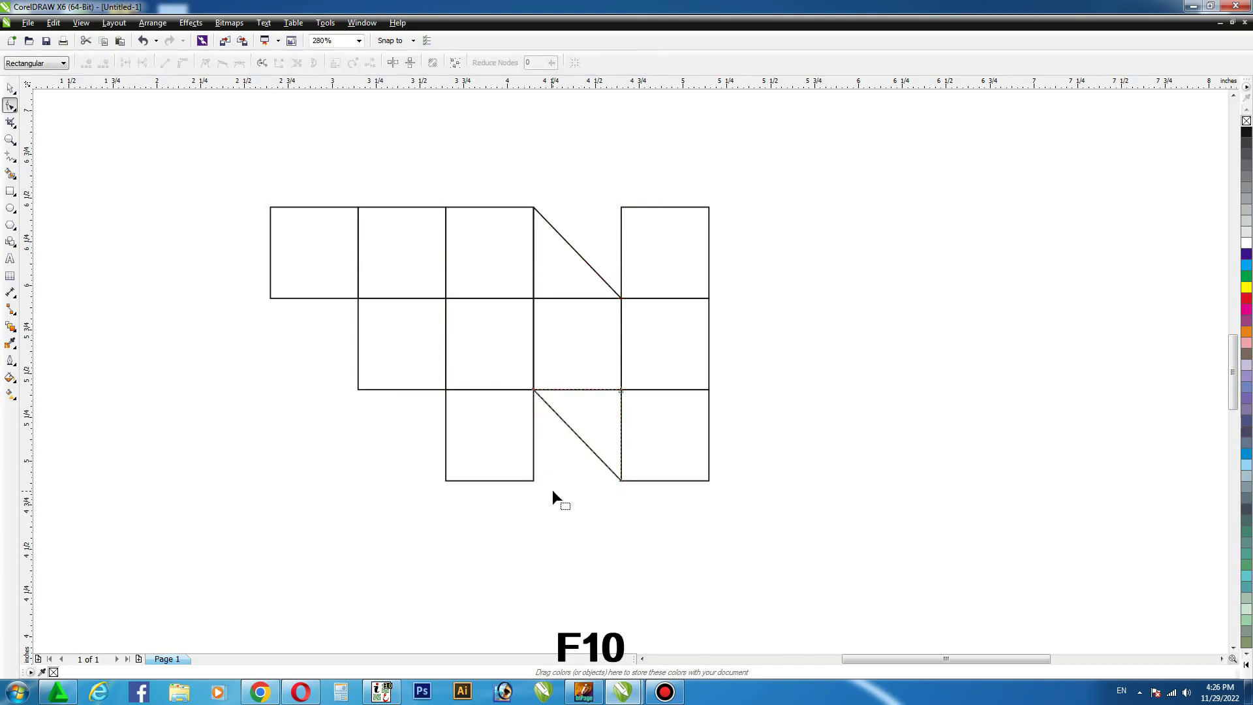
left_click(12, 89)
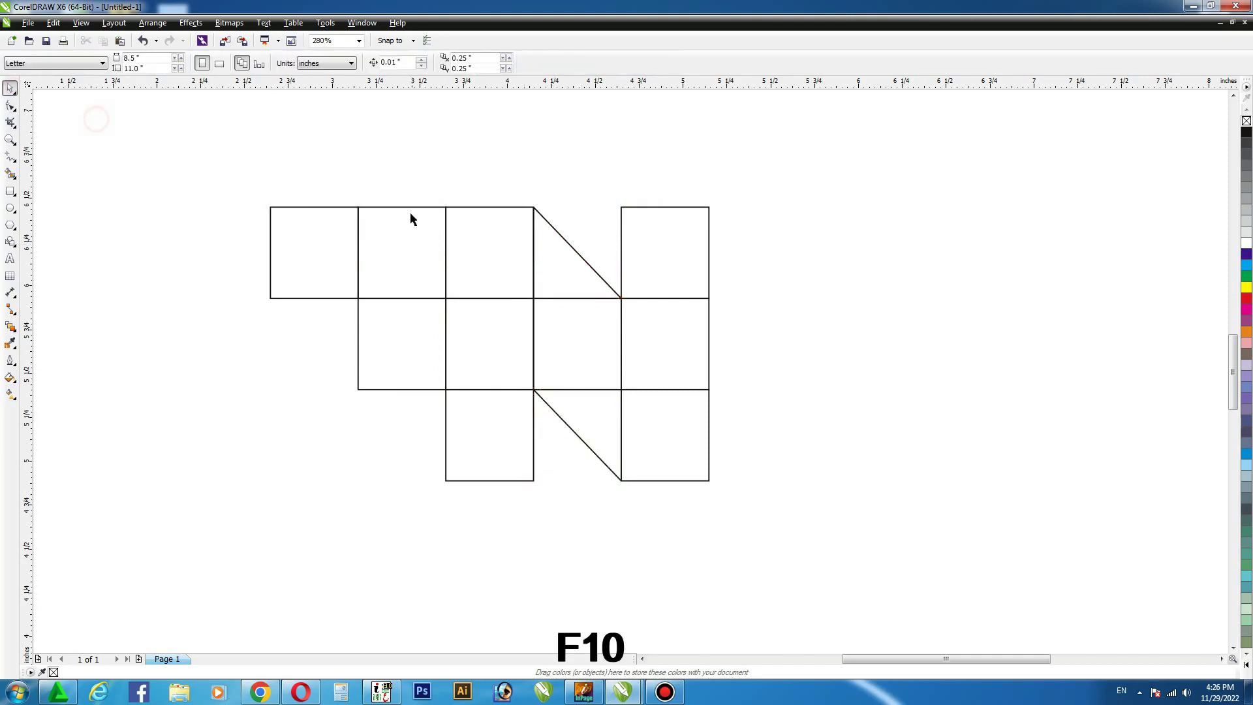
Fill the nine cells of the N-shaped block with blue-grey using Smart Fill.
left_click(10, 174)
left_click(507, 236)
left_click(503, 304)
left_click(489, 421)
left_click(580, 270)
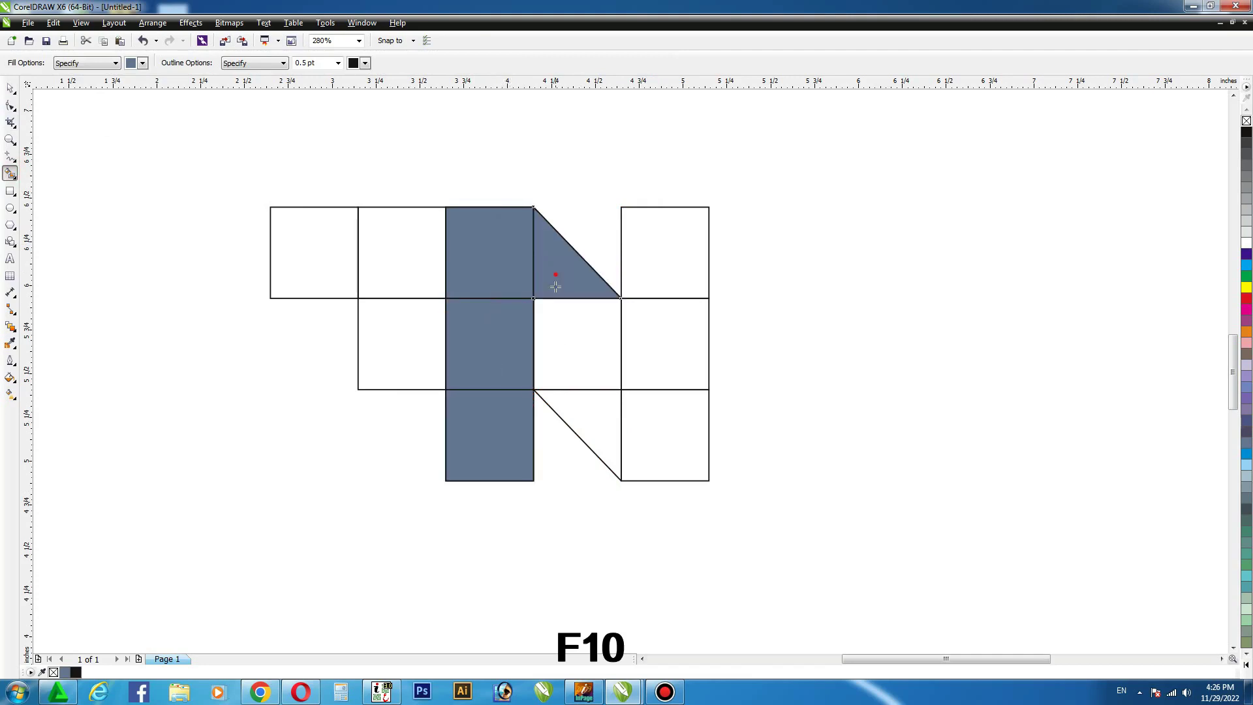
left_click(590, 356)
left_click(594, 415)
left_click(683, 248)
left_click(675, 344)
left_click(672, 428)
Apply the same blue-grey Smart Fill to the three squares extending left of the N.
left_click(433, 261)
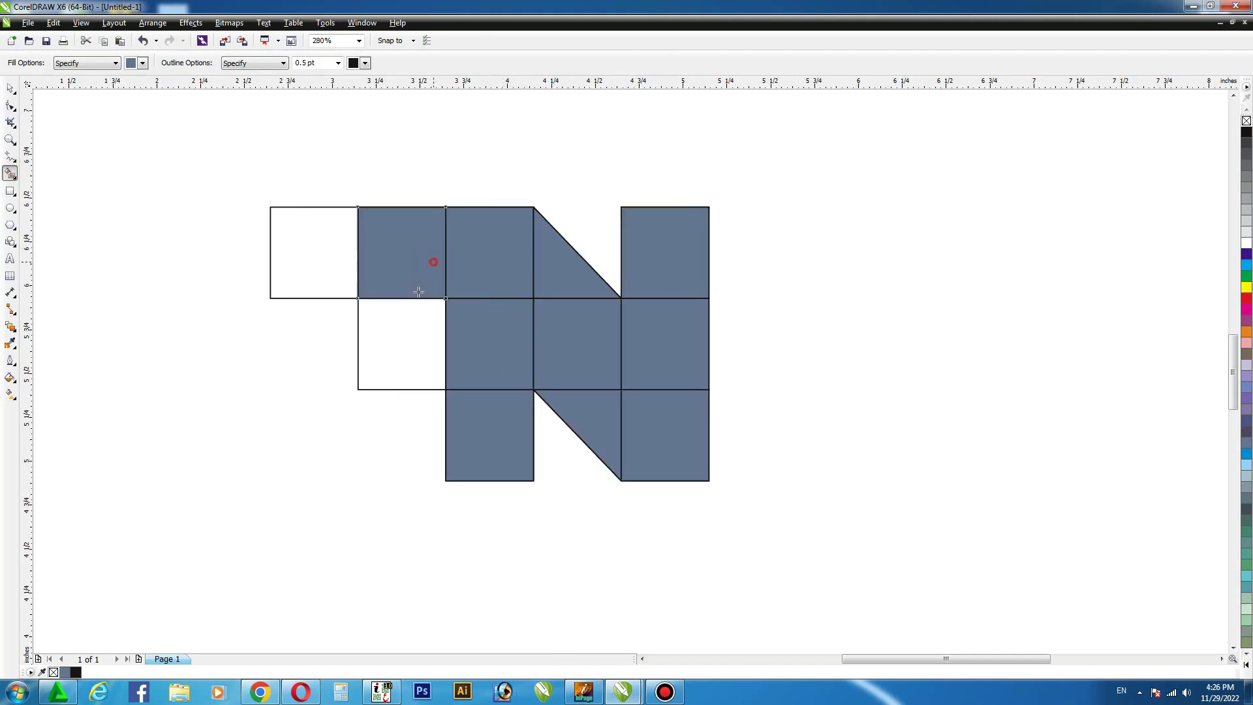
left_click(413, 337)
left_click(314, 256)
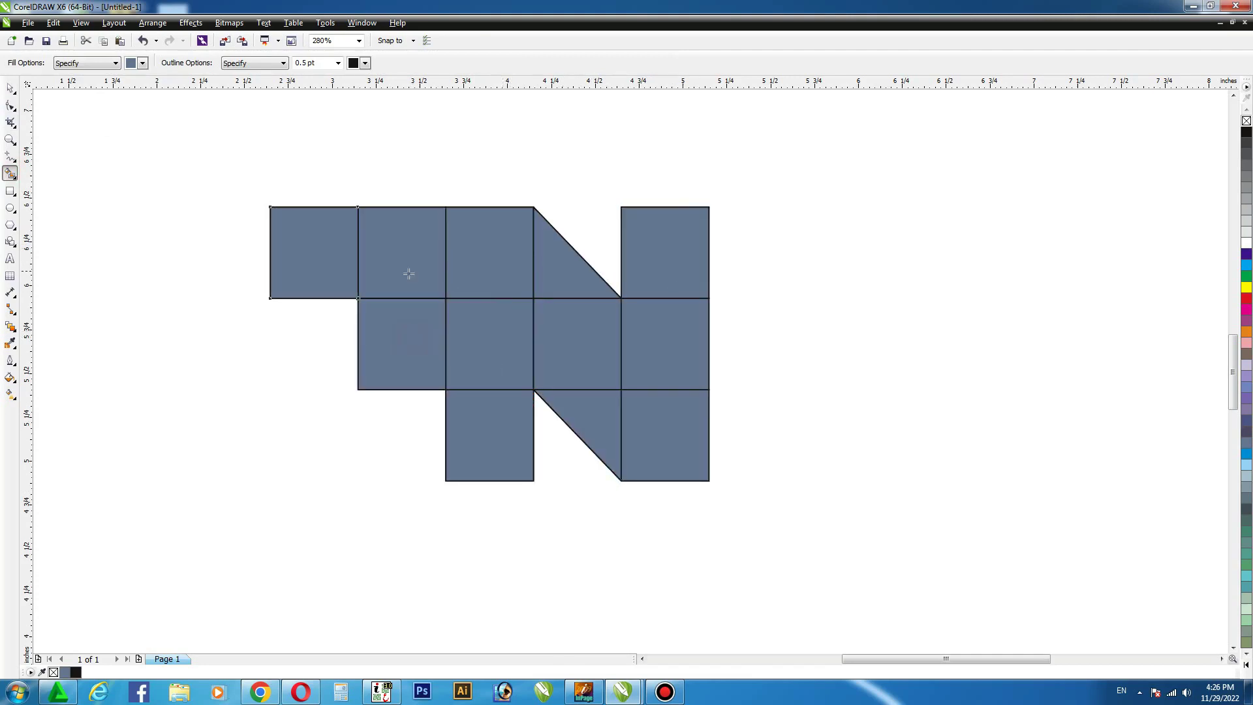
Recolor the N's top row from right to left: black square, very dark grey triangle, and slightly lighter dark grey square.
left_click(11, 88)
left_click(631, 261)
left_click(1246, 131)
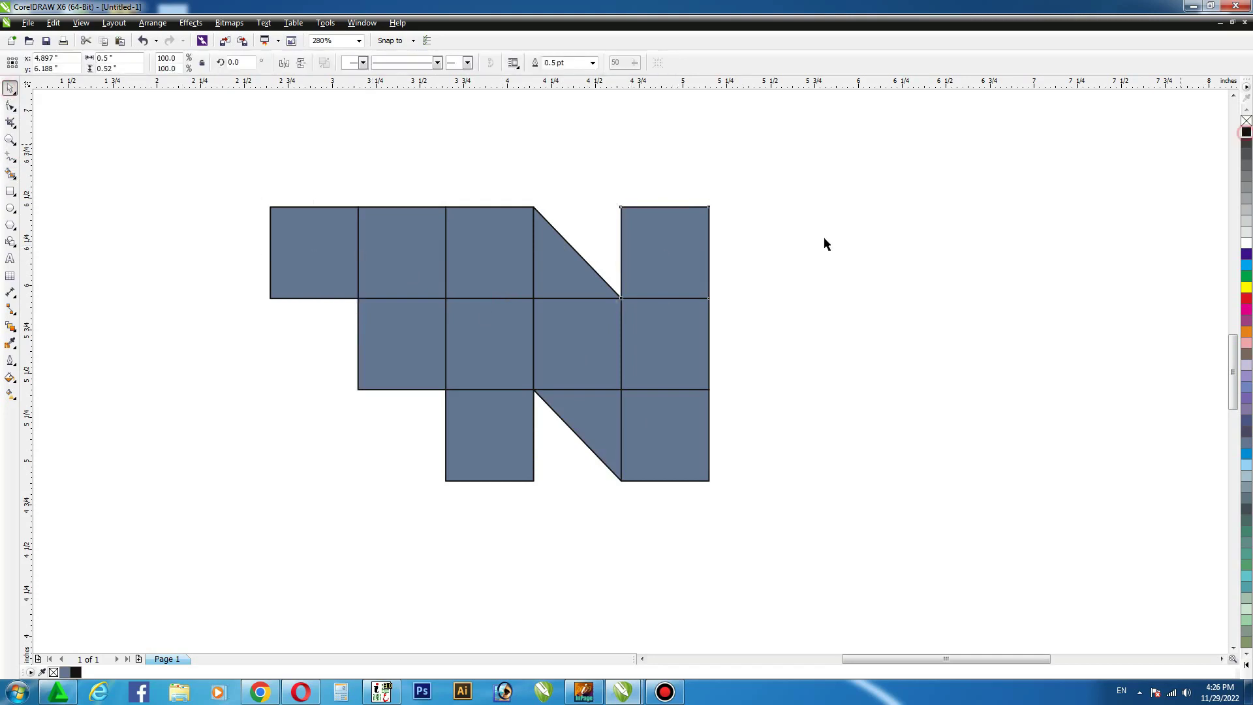
left_click(565, 261)
left_click(1246, 144)
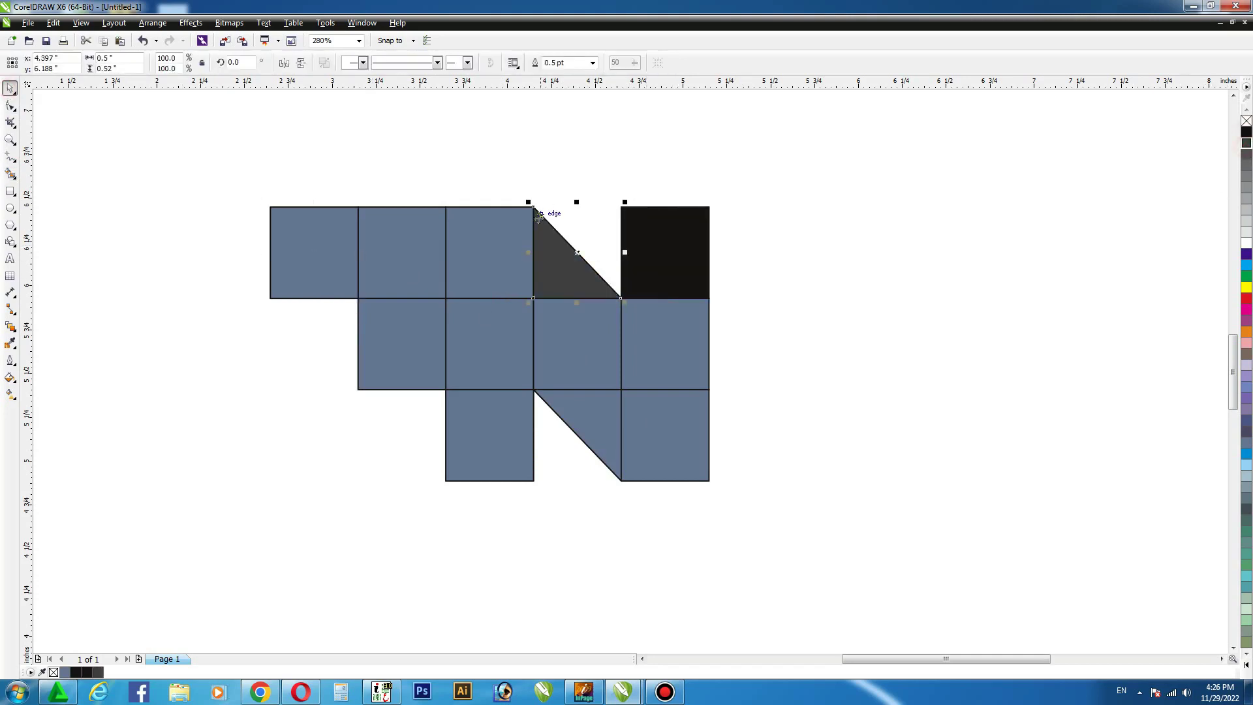
left_click(1246, 163)
left_click(1018, 188)
Recolor the N's middle row from right to left in greyish teal, teal and green.
left_click(665, 344)
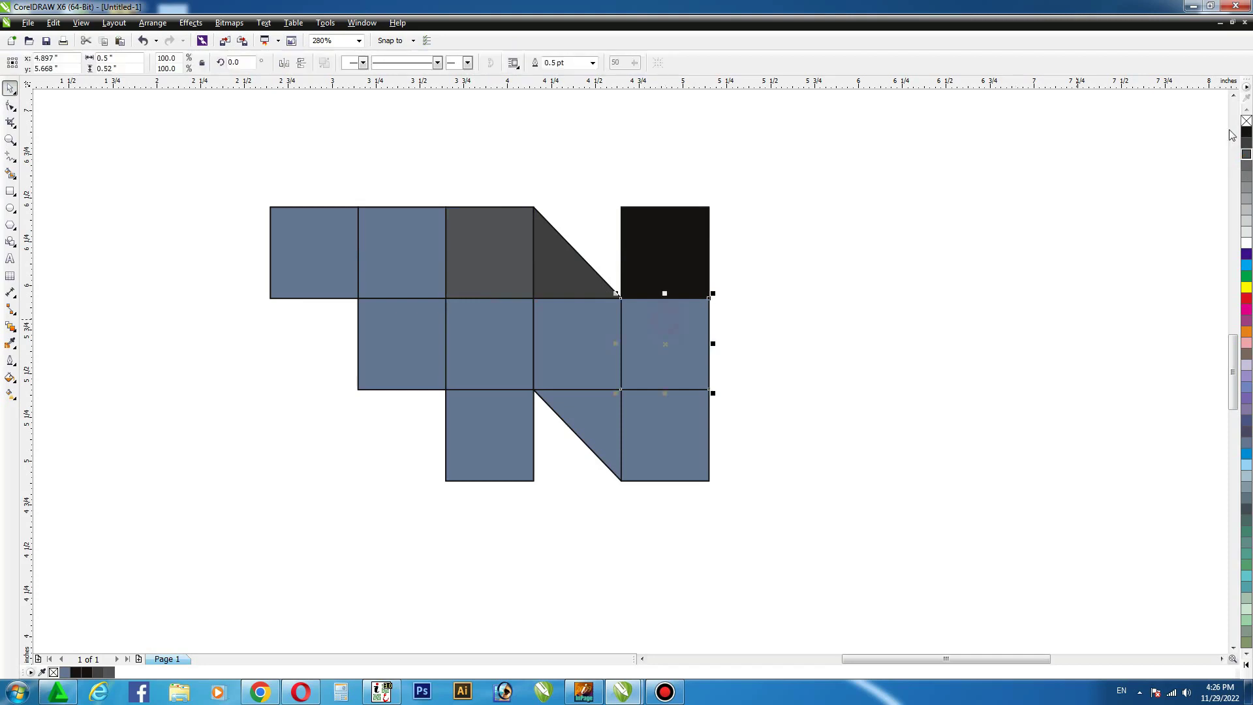
left_click(1247, 533)
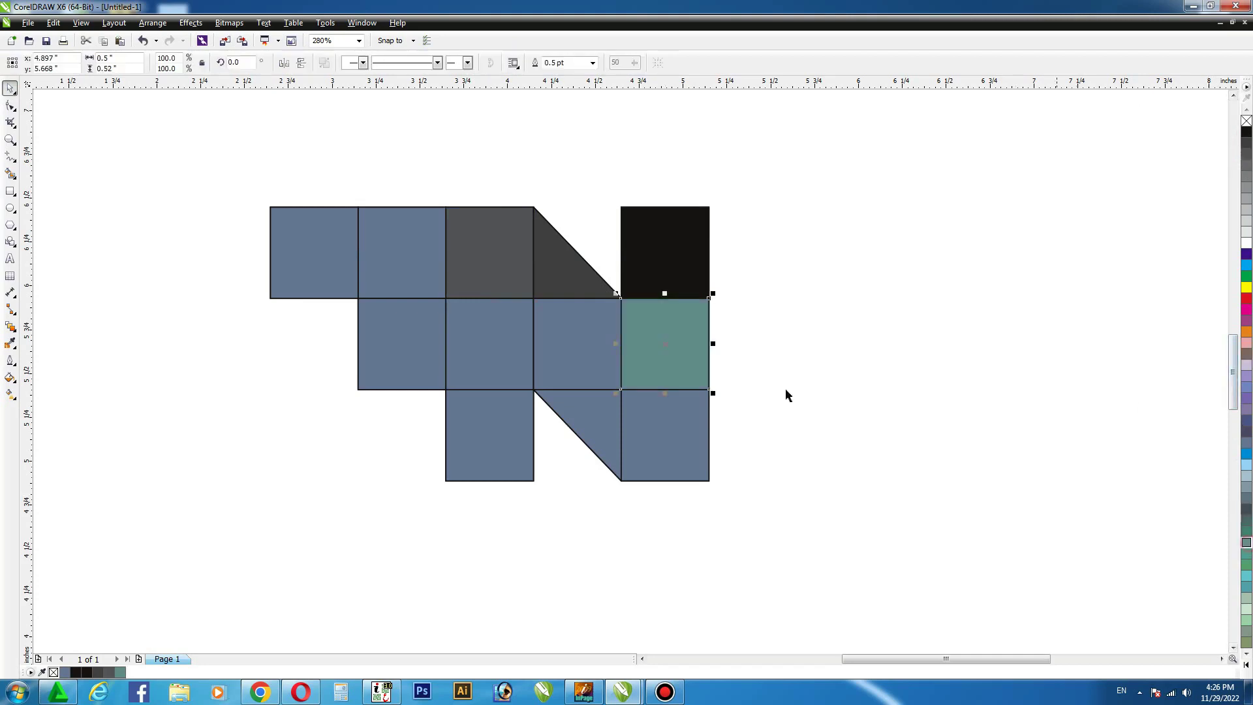
key("Tab")
left_click(1245, 548)
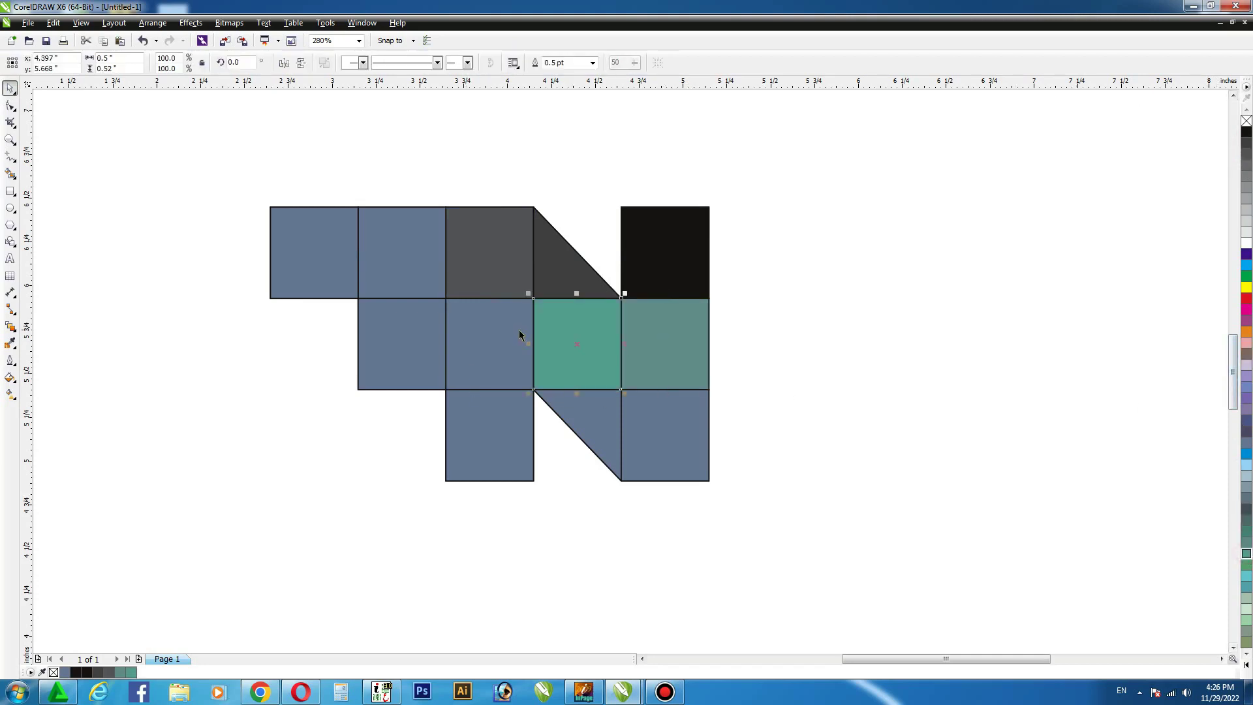
left_click(1246, 565)
Recolor the N's bottom row from right to left: pale green square, olive triangle and teal square.
key("Tab")
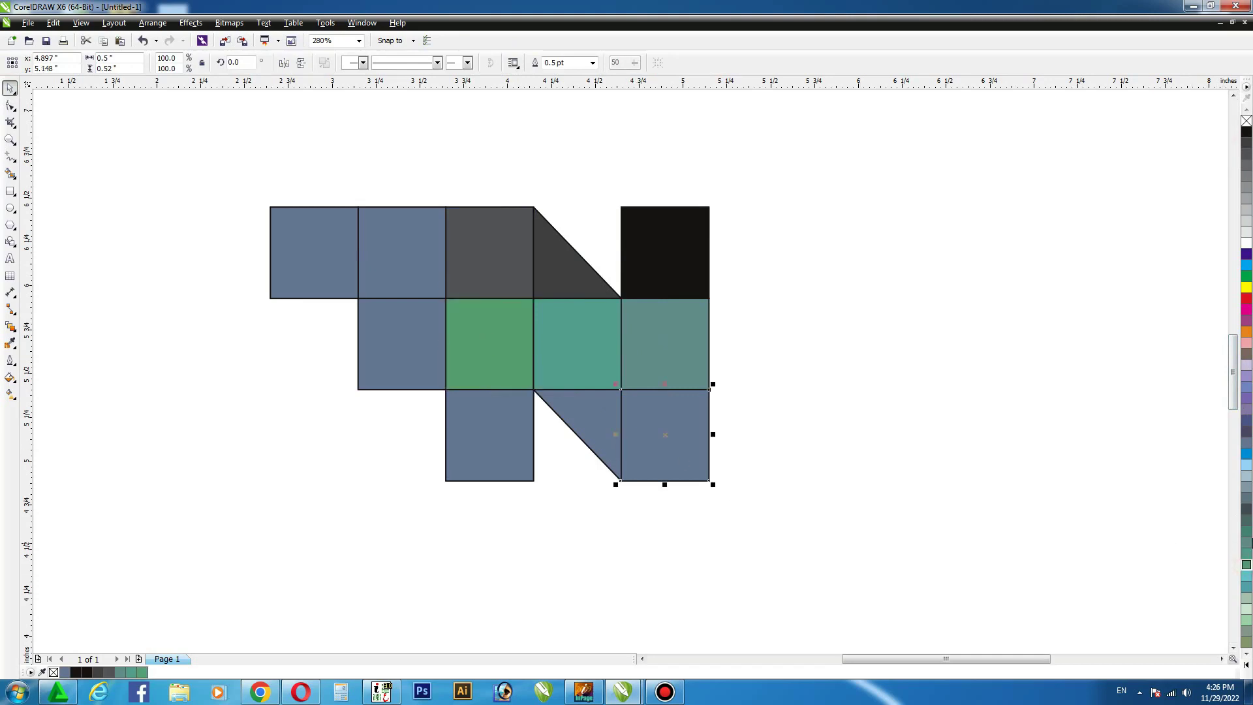
left_click(1246, 614)
key("Tab")
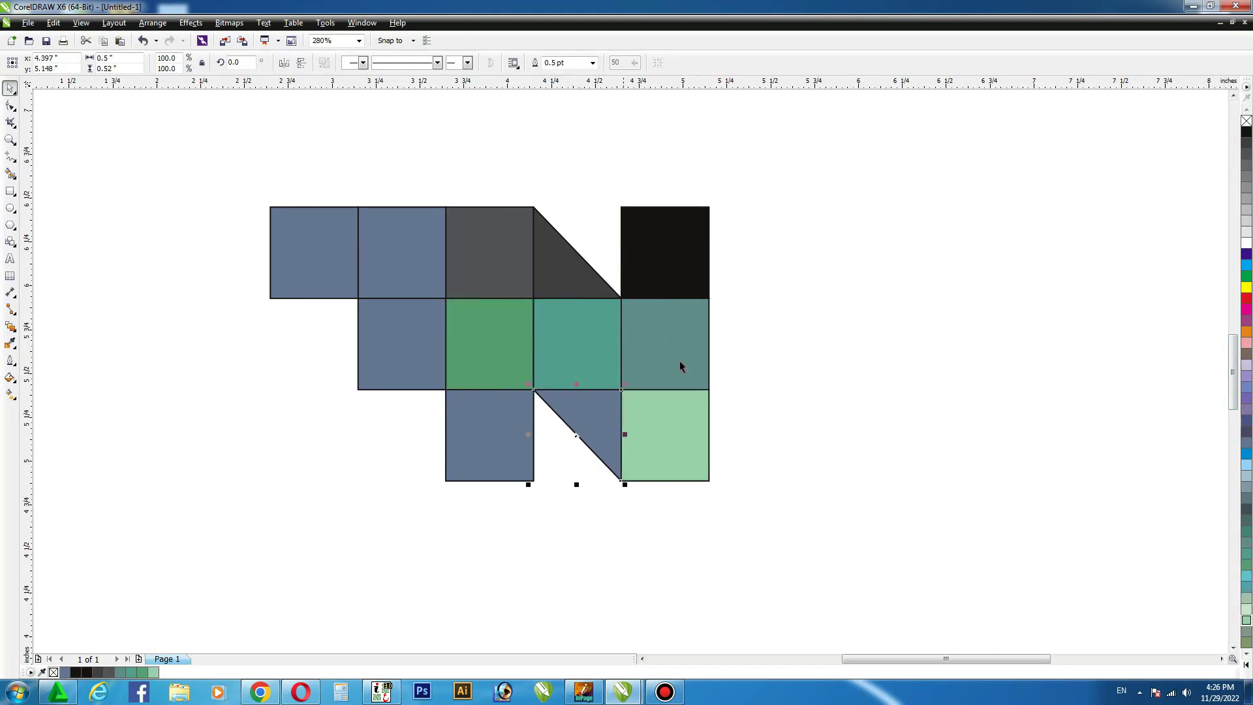
left_click(1246, 643)
key("Tab")
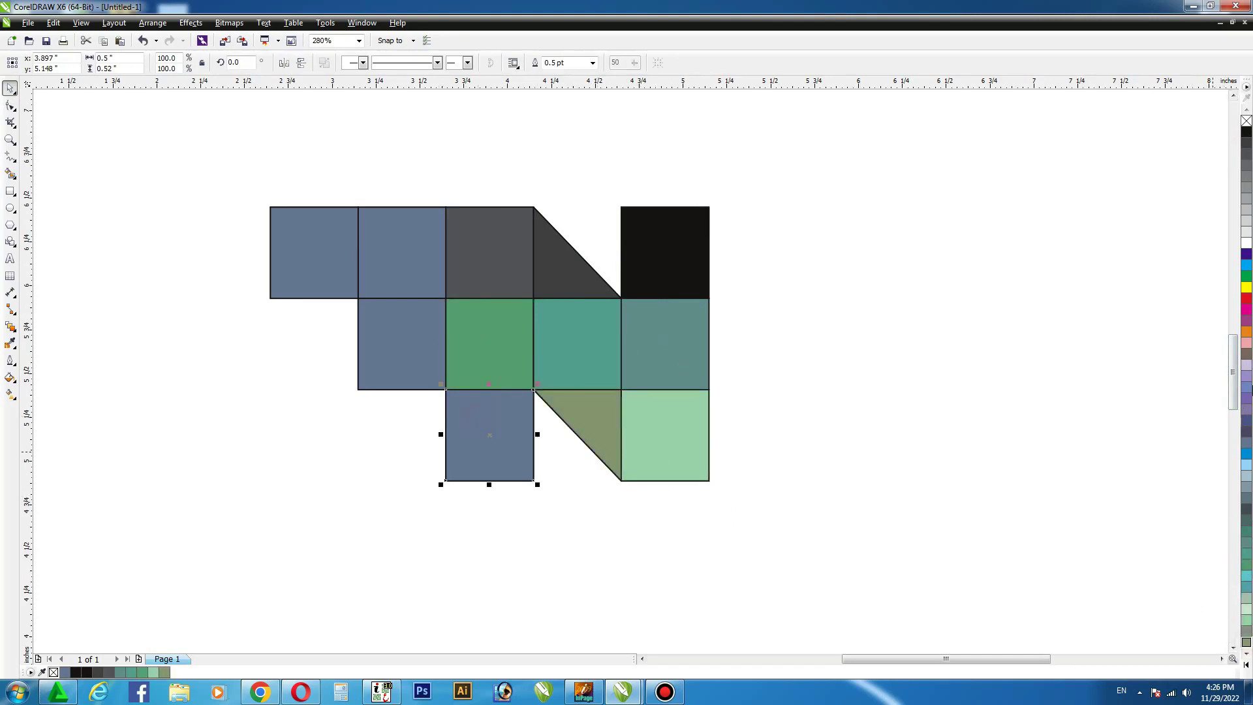
left_click(1244, 556)
left_click(926, 366)
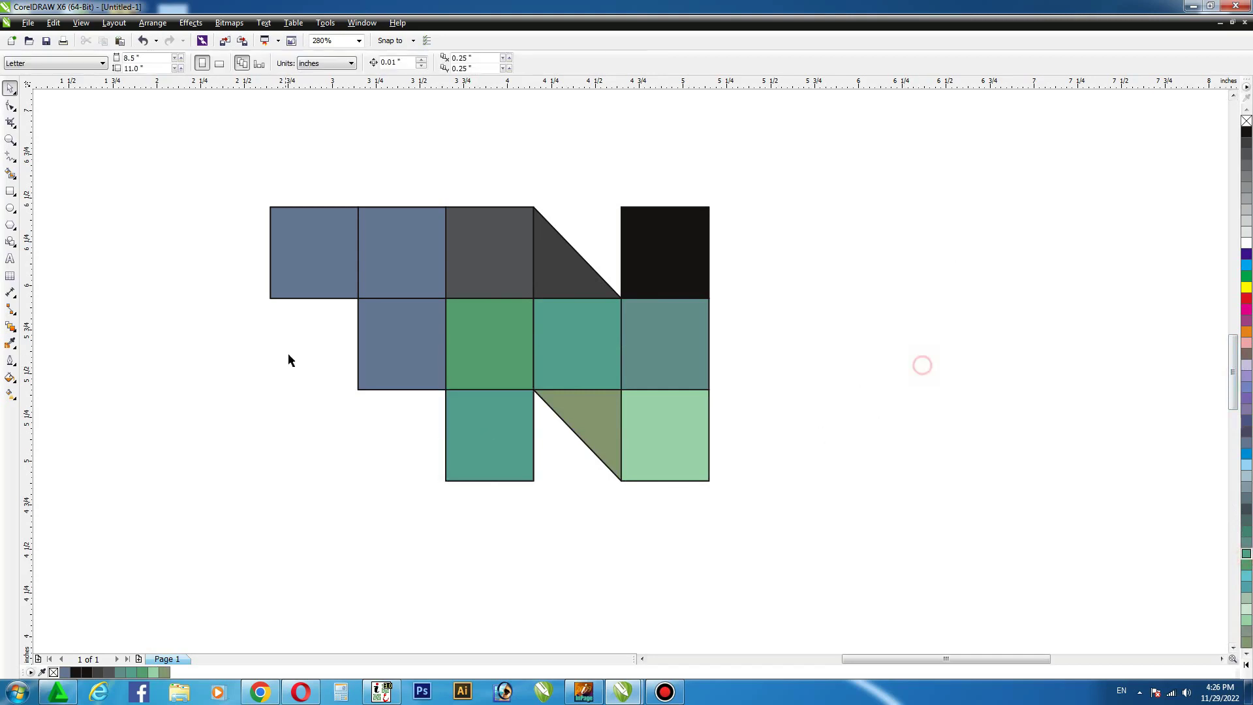
Color the three squares left of the N: pale yellow for the middle row, gold and lime green for the top row.
left_click(388, 347)
left_click(1246, 664)
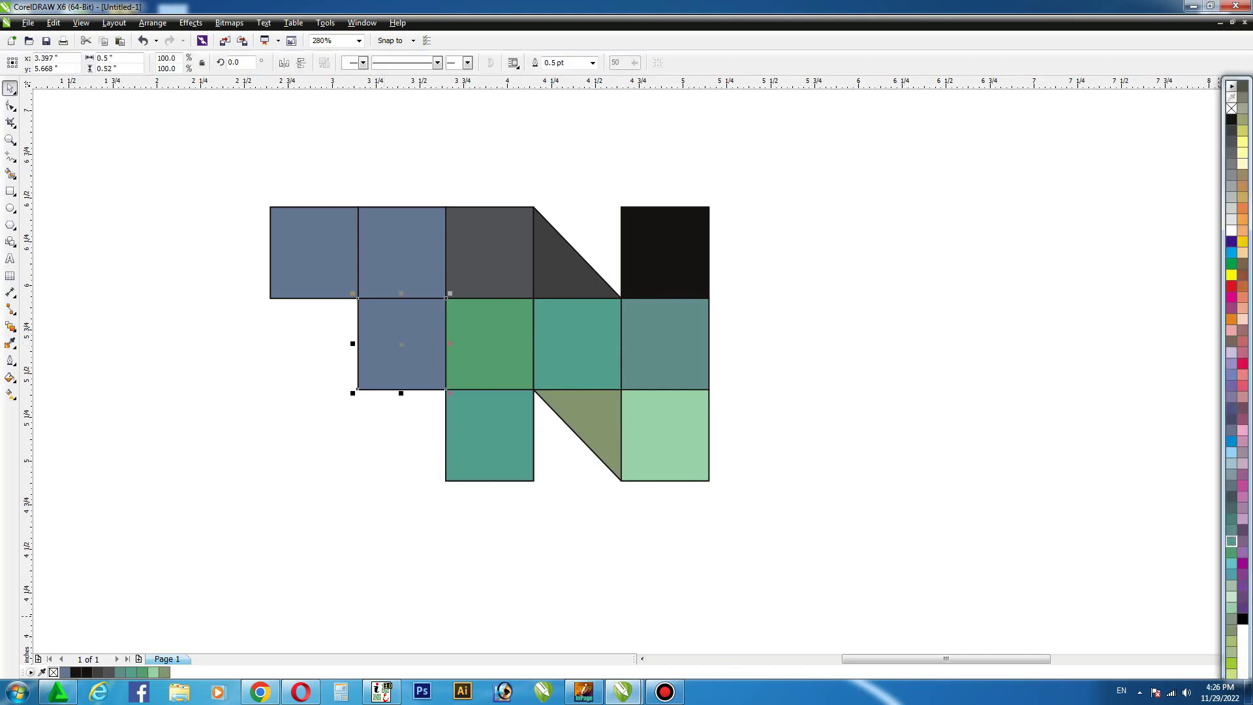
left_click(1242, 142)
left_click(389, 253)
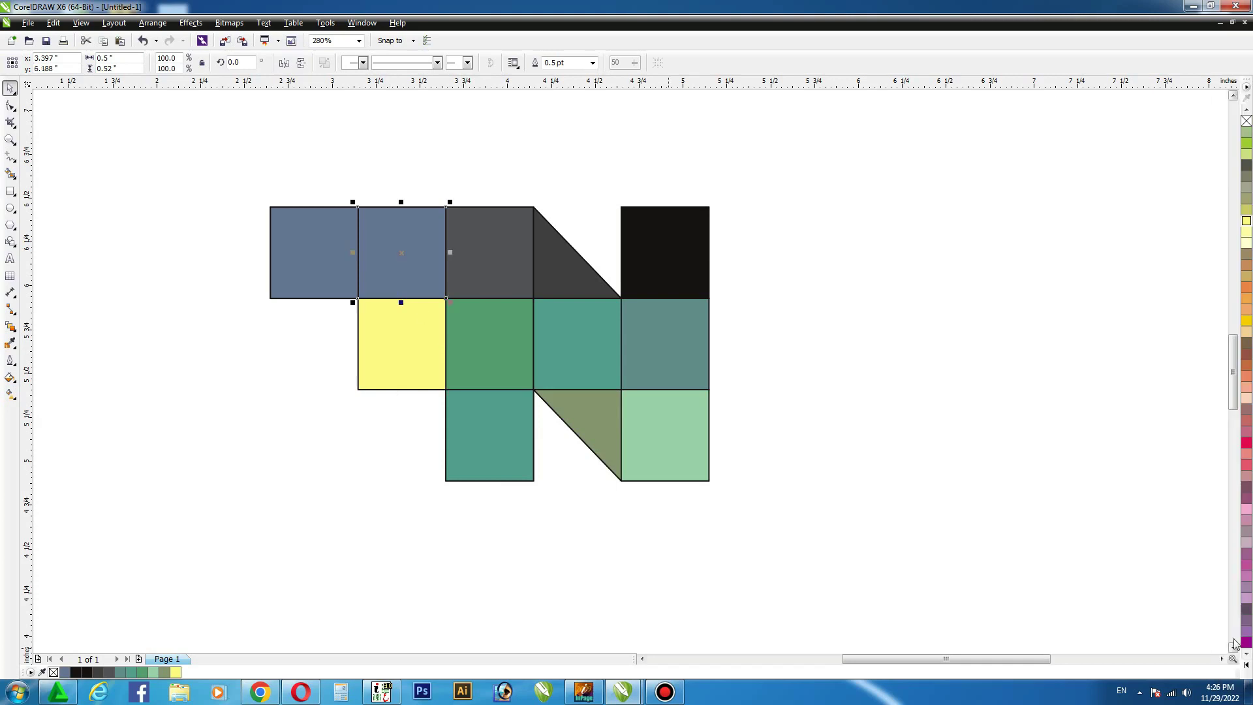
left_click(1245, 320)
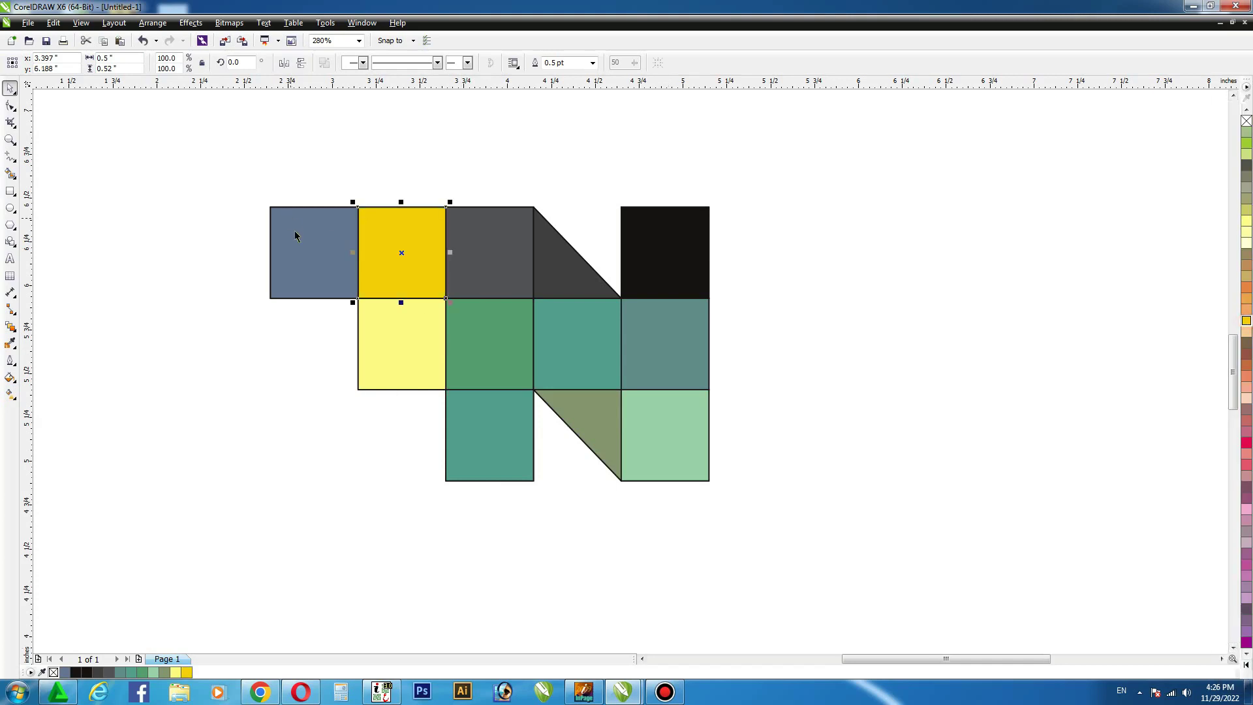
left_click(1246, 142)
left_click(1024, 221)
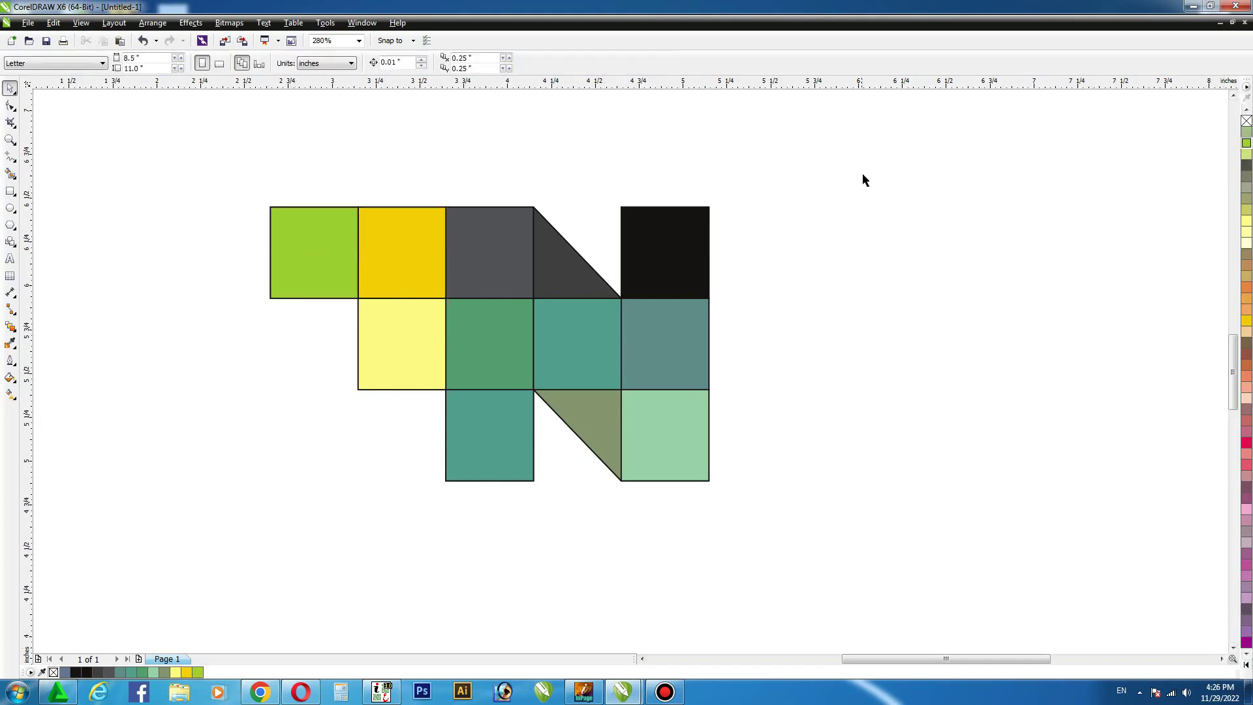
Remove the outlines from all shapes of the design.
key("ctrl+a")
key("shift+F2")
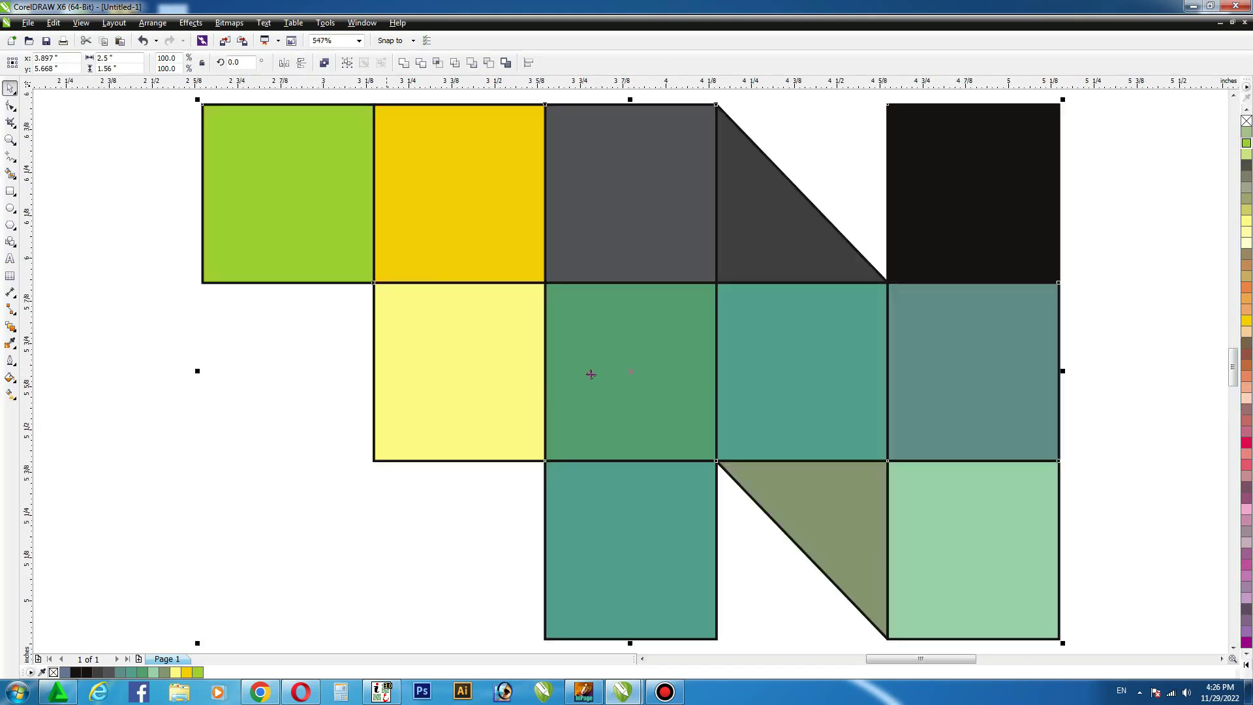
left_click(1114, 248)
scroll(945, 219, "down", 3)
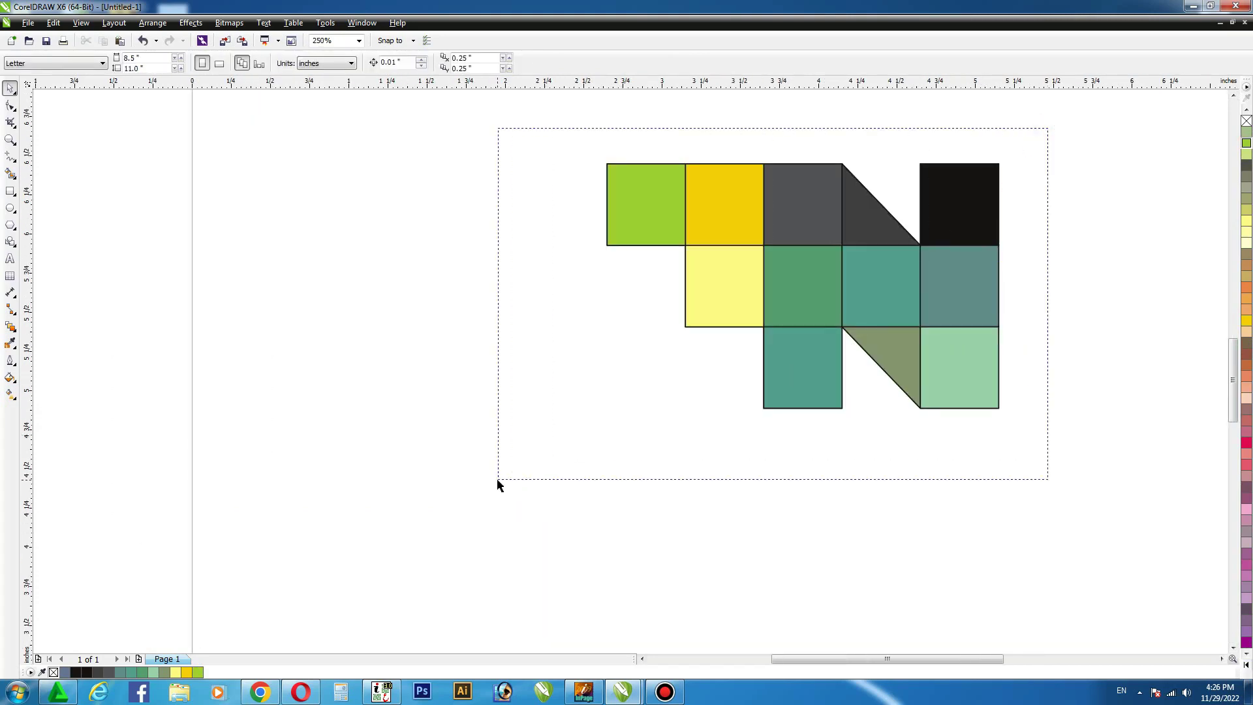
left_click_drag(497, 483, 497, 482)
right_click(1246, 122)
left_click(1103, 156)
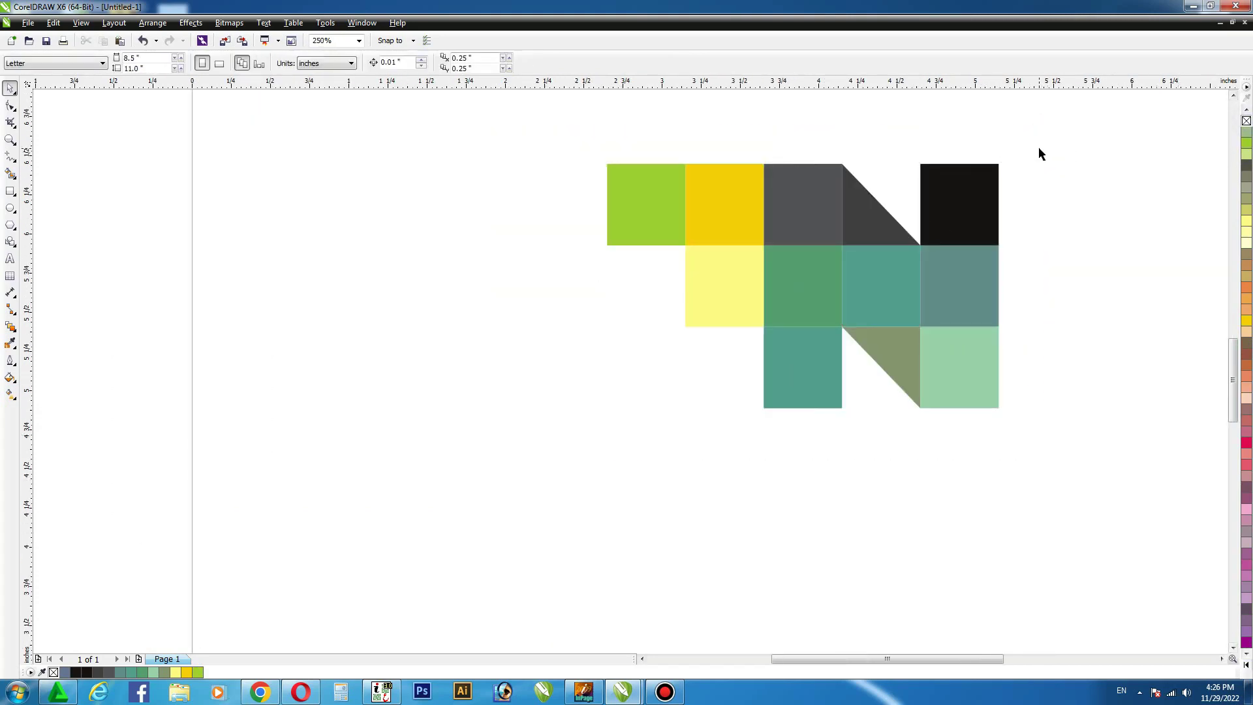
Move the whole N design to the right, to about x 5.931 in, to clear space on the page's left side.
key("F4")
scroll(1039, 246, "down", 3)
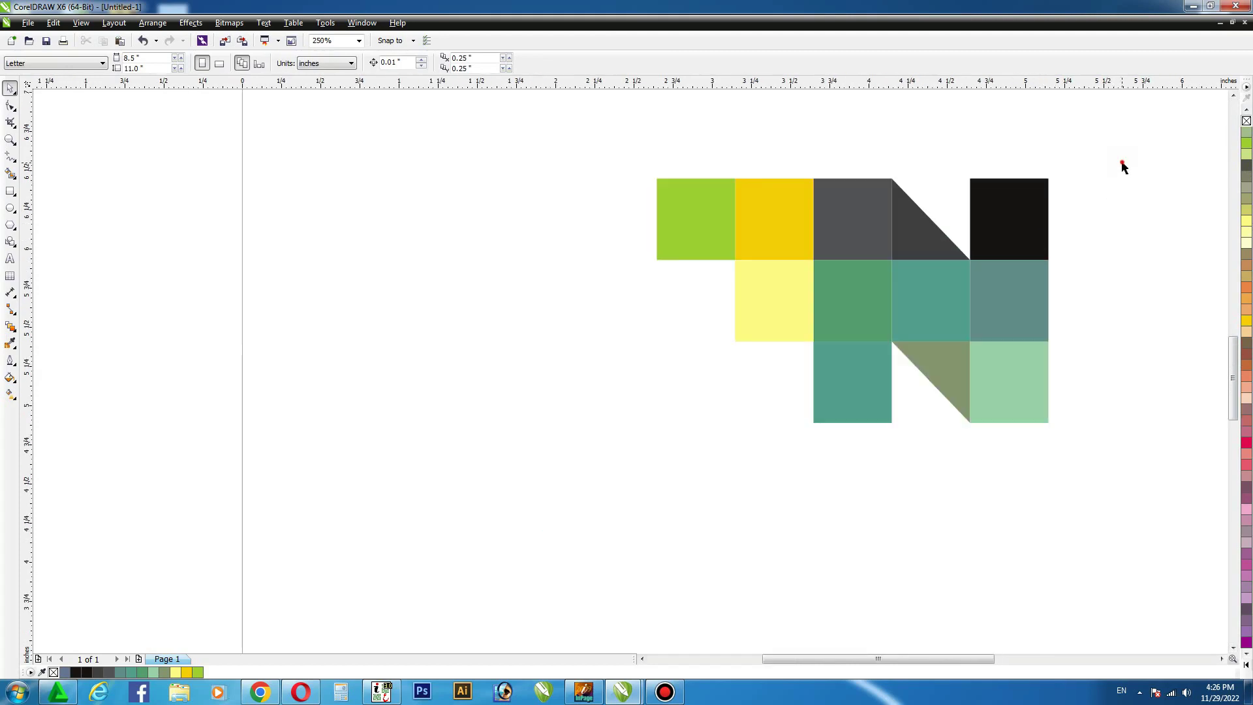
left_click_drag(1120, 137, 604, 477)
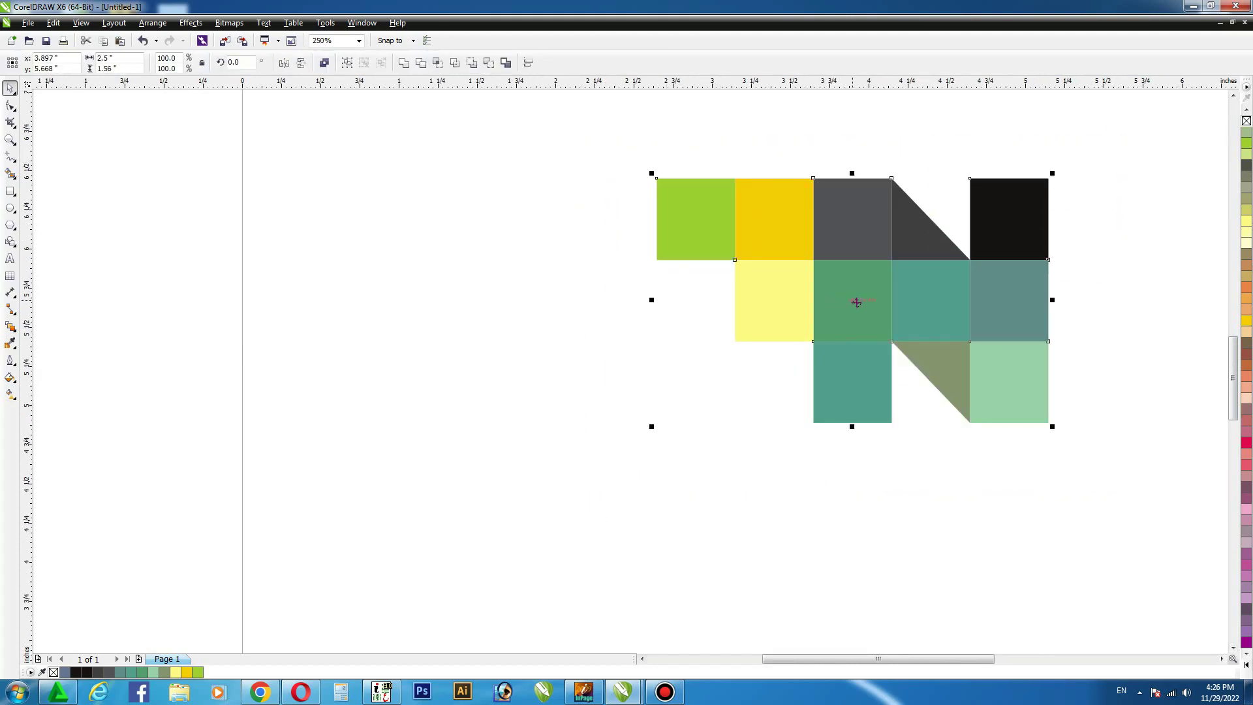
key("F4")
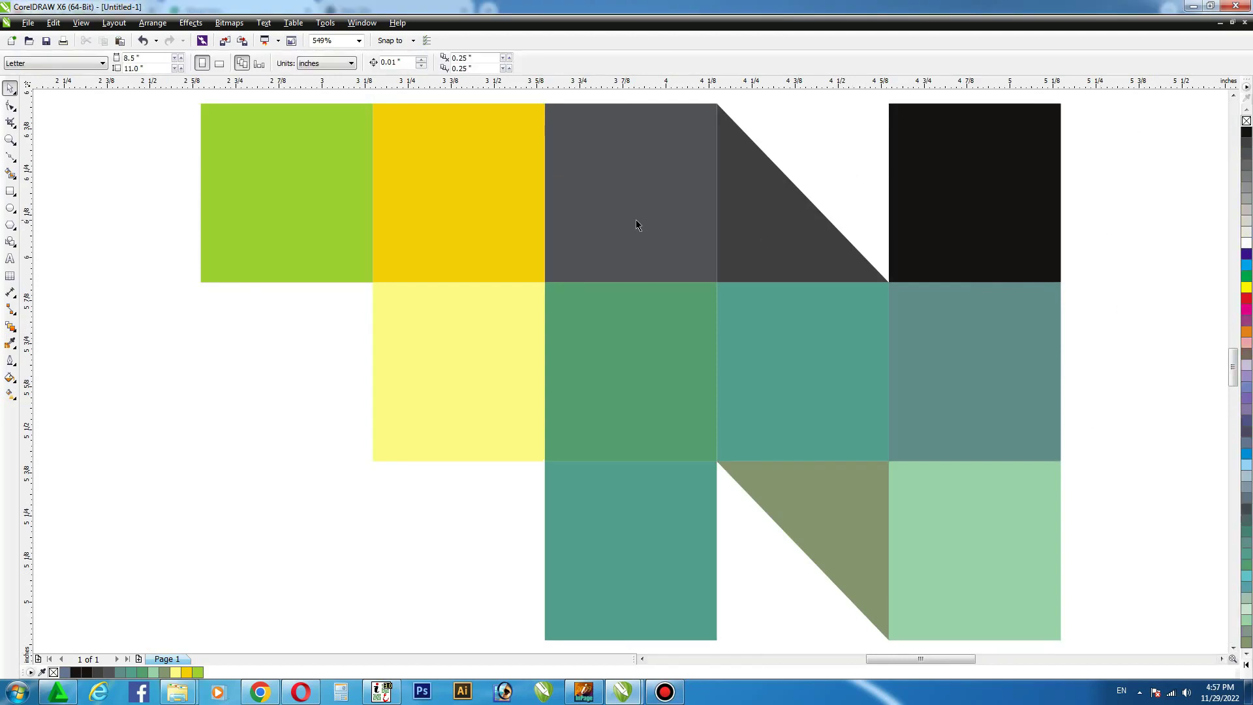
scroll(636, 219, "down", 3)
left_click_drag(383, 131, 907, 464)
left_click(692, 278)
left_click_drag(1010, 309, 1010, 308)
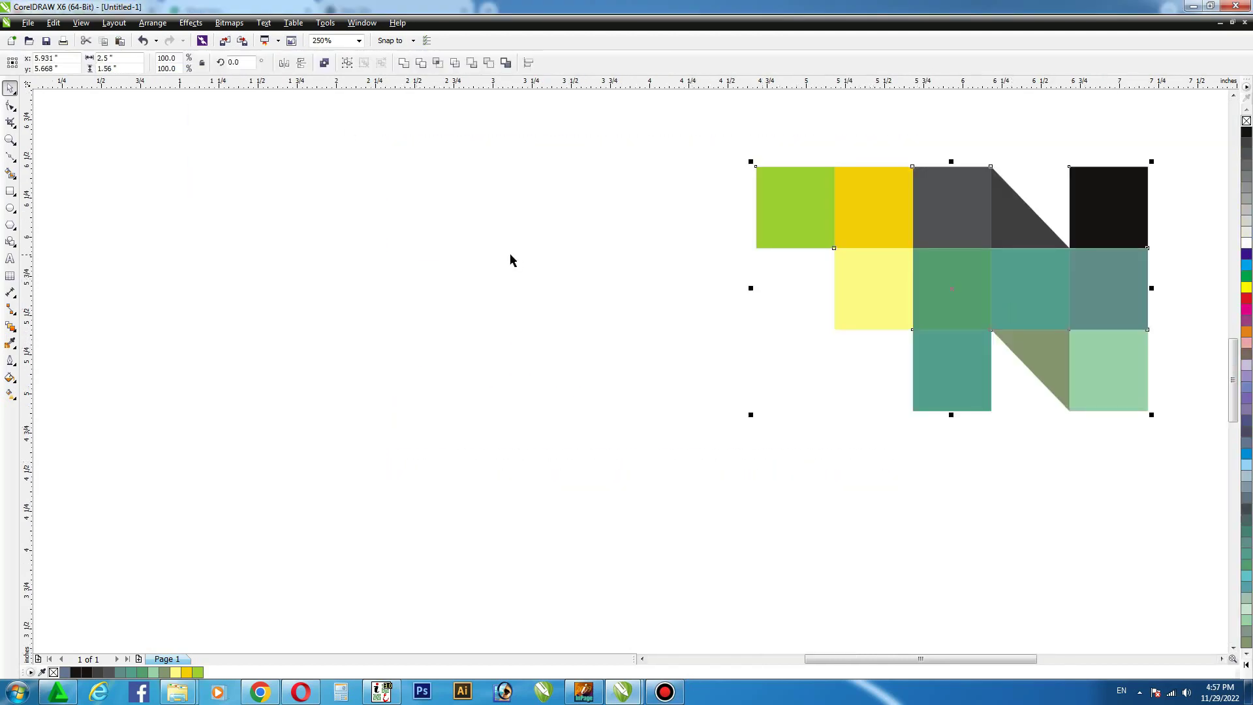
left_click(511, 260)
Draw a square in the empty space left of the design, size it 0.76 × 0.76 in, and enlarge it from its centre to about 1.725 in.
left_click(10, 190)
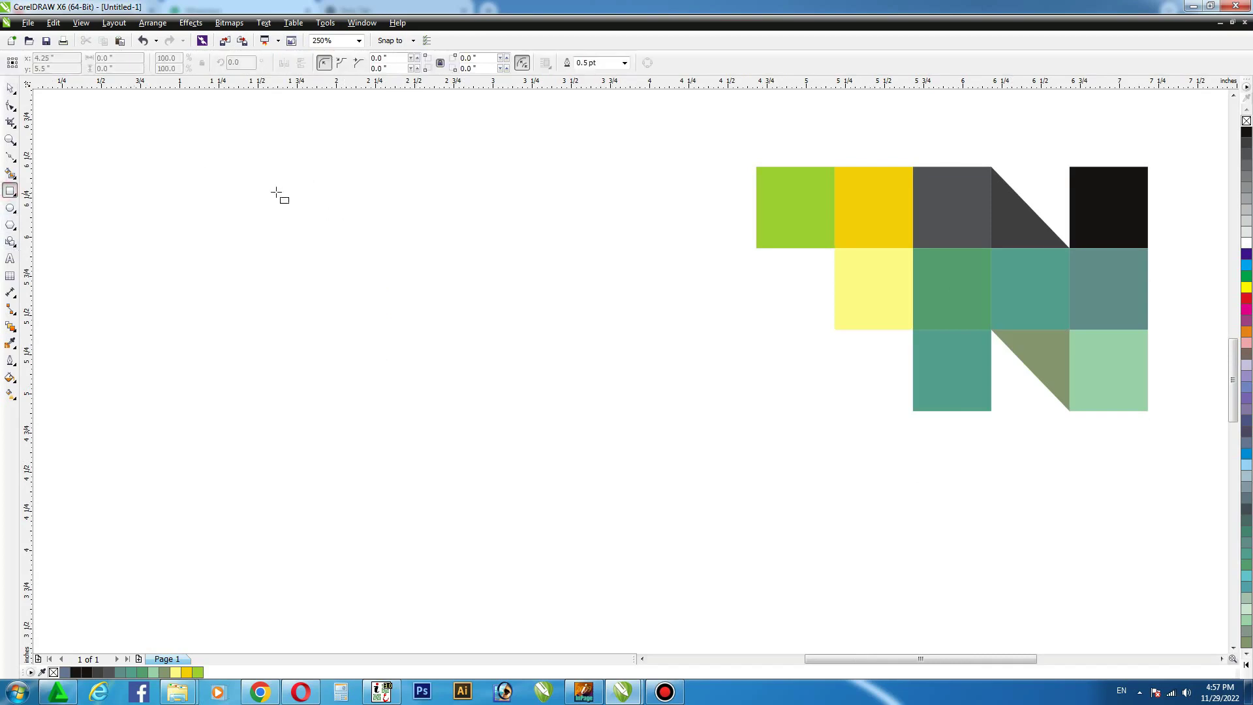
left_click_drag(276, 192, 450, 357)
key("BackSpace")
key("BackSpace")
key("BackSpace")
key("BackSpace")
key("BackSpace")
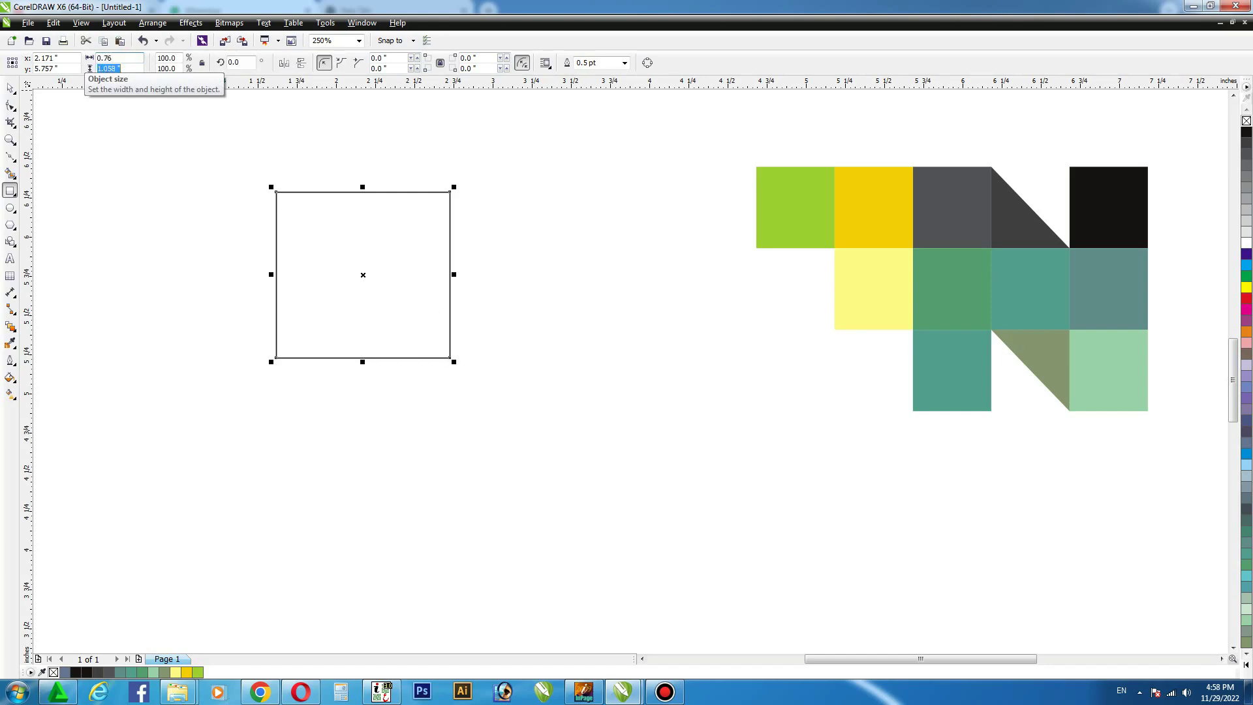
type("6")
key("Return")
left_click(11, 87)
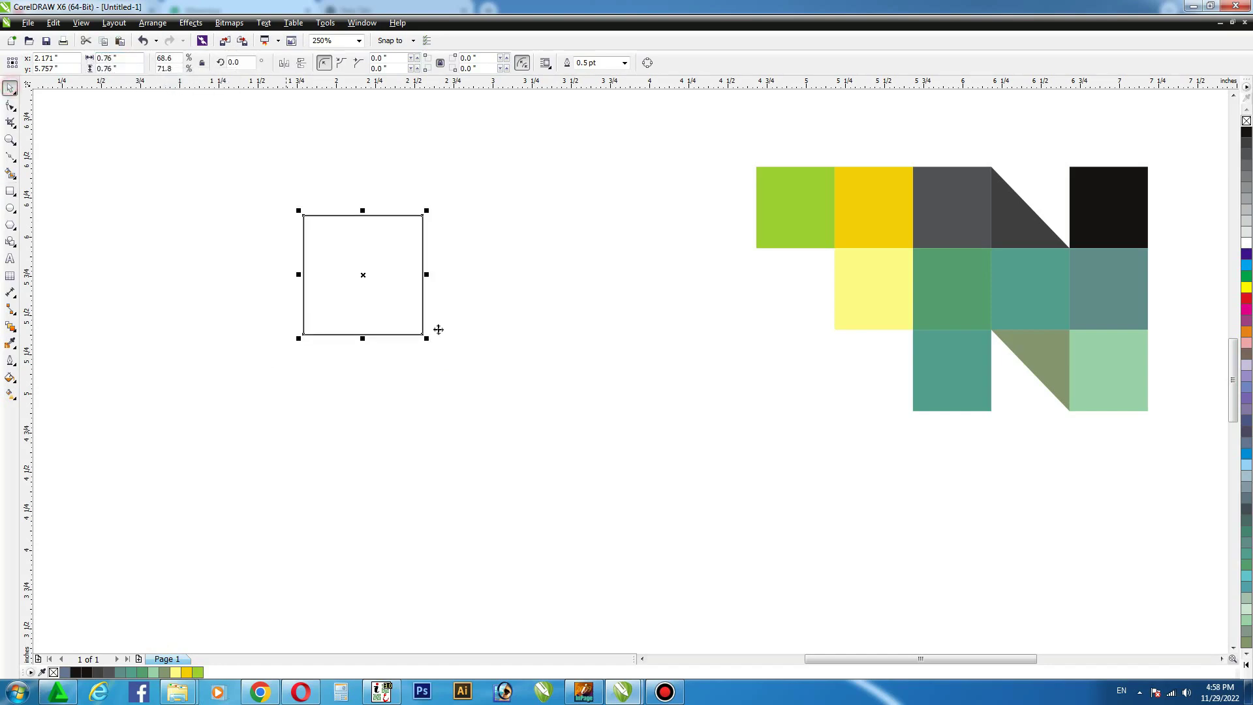
left_click_drag(434, 340, 540, 415)
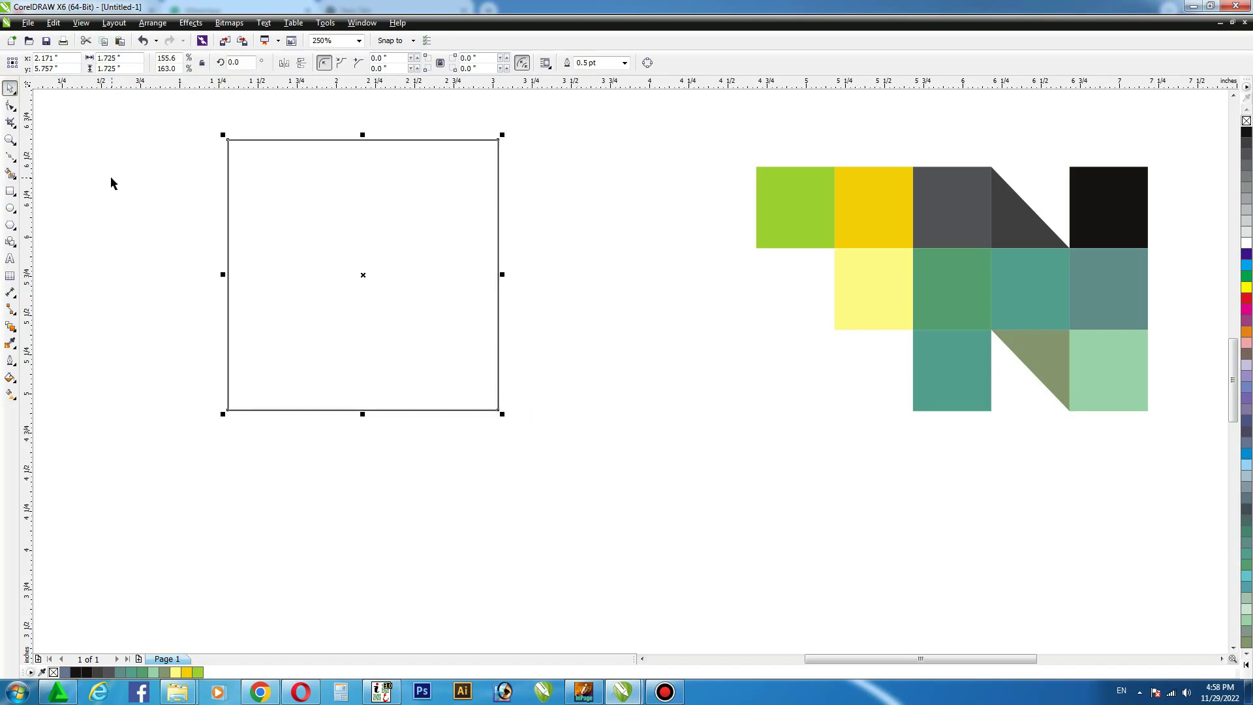
Draw a vertical line from the top edge to the bottom edge of the square and centre it horizontally on the square.
left_click(11, 157)
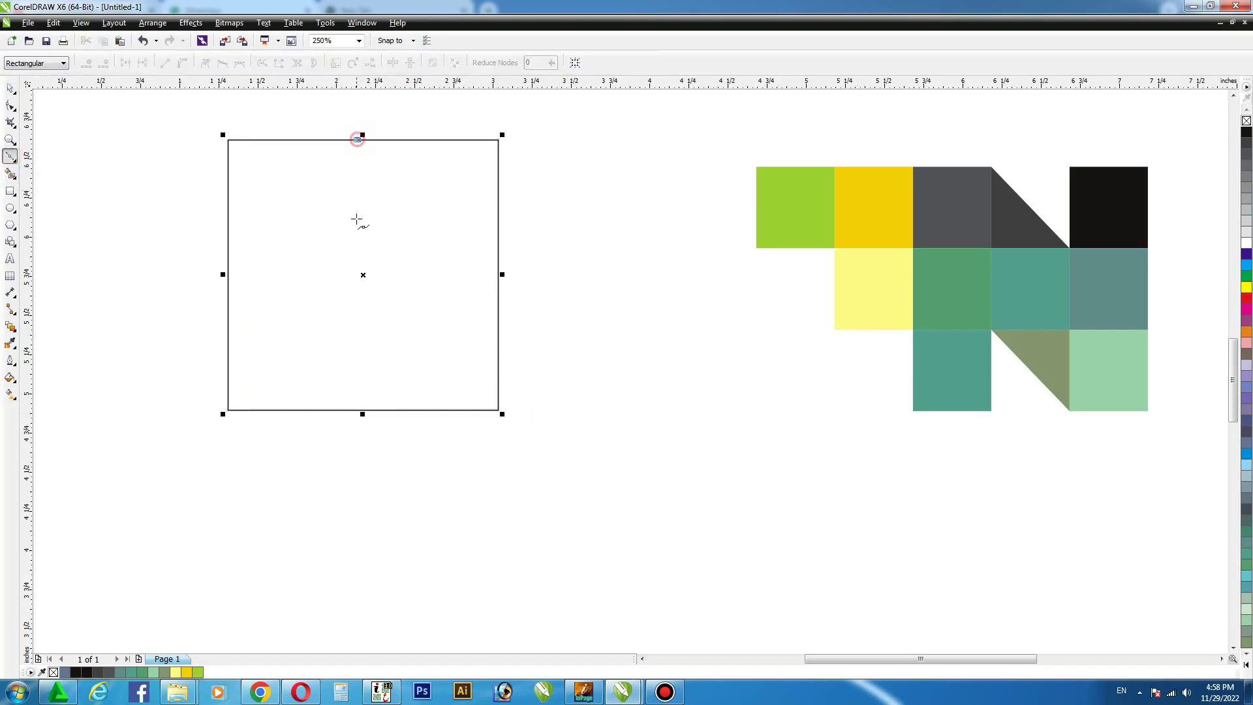
left_click(357, 409)
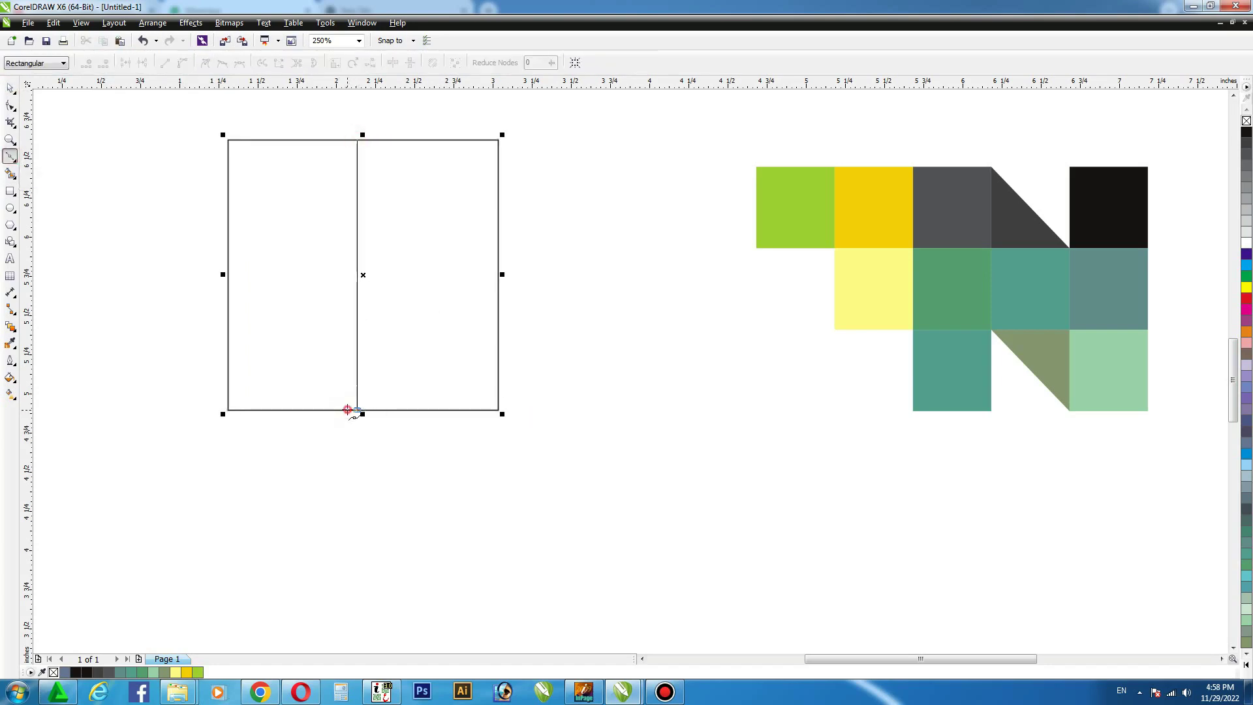
left_click(10, 89)
left_click(428, 218, "shift")
key("c")
left_click(567, 223)
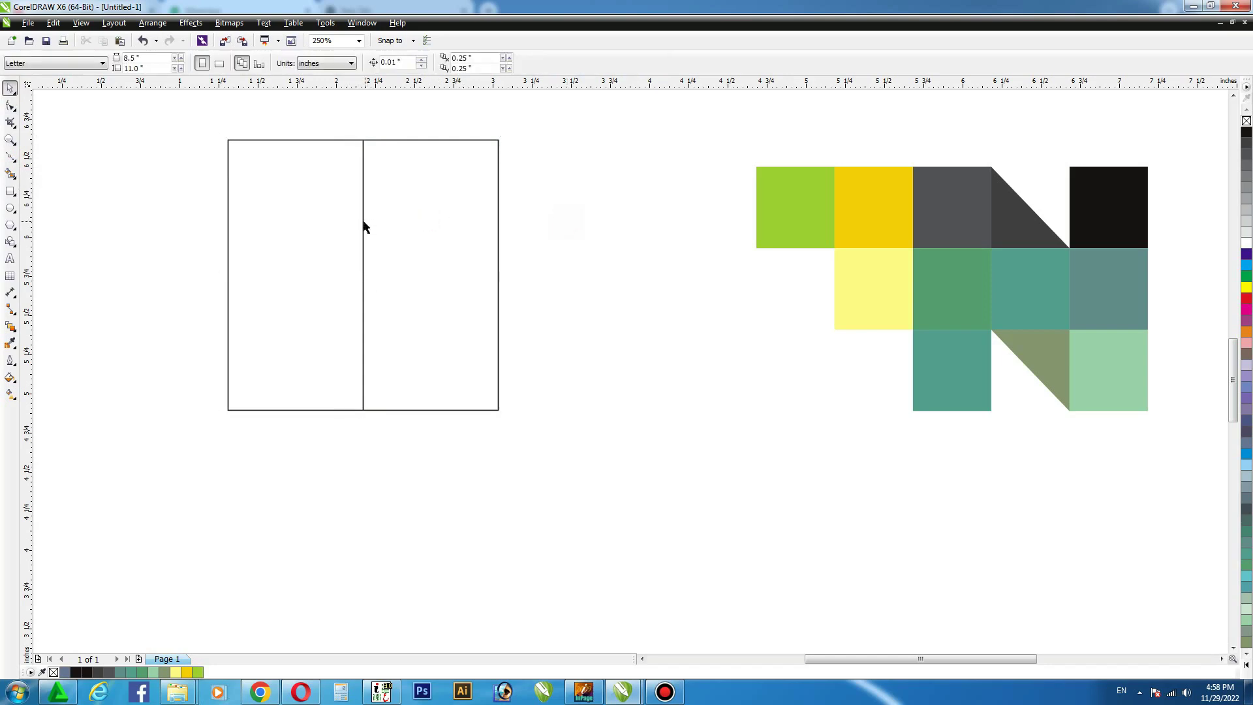
Add a horizontal line of the same length across the square's centre, dividing the square into four equal quarters.
left_click(364, 226)
left_click(366, 209)
left_click_drag(363, 134, 421, 274)
left_click(489, 254, "shift")
left_click(562, 219)
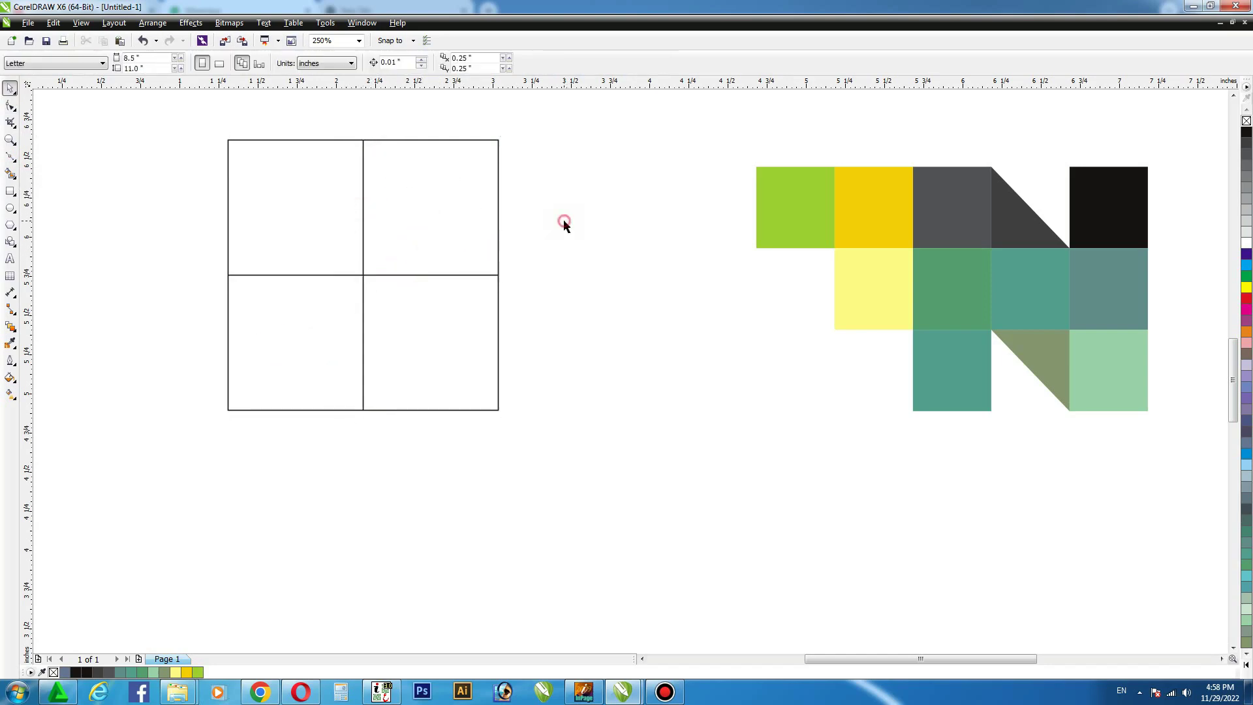
Pull the midpoint of the square's top edge down to the centre with the Shape tool to form a V-shaped notch.
left_click(403, 140)
key("F10")
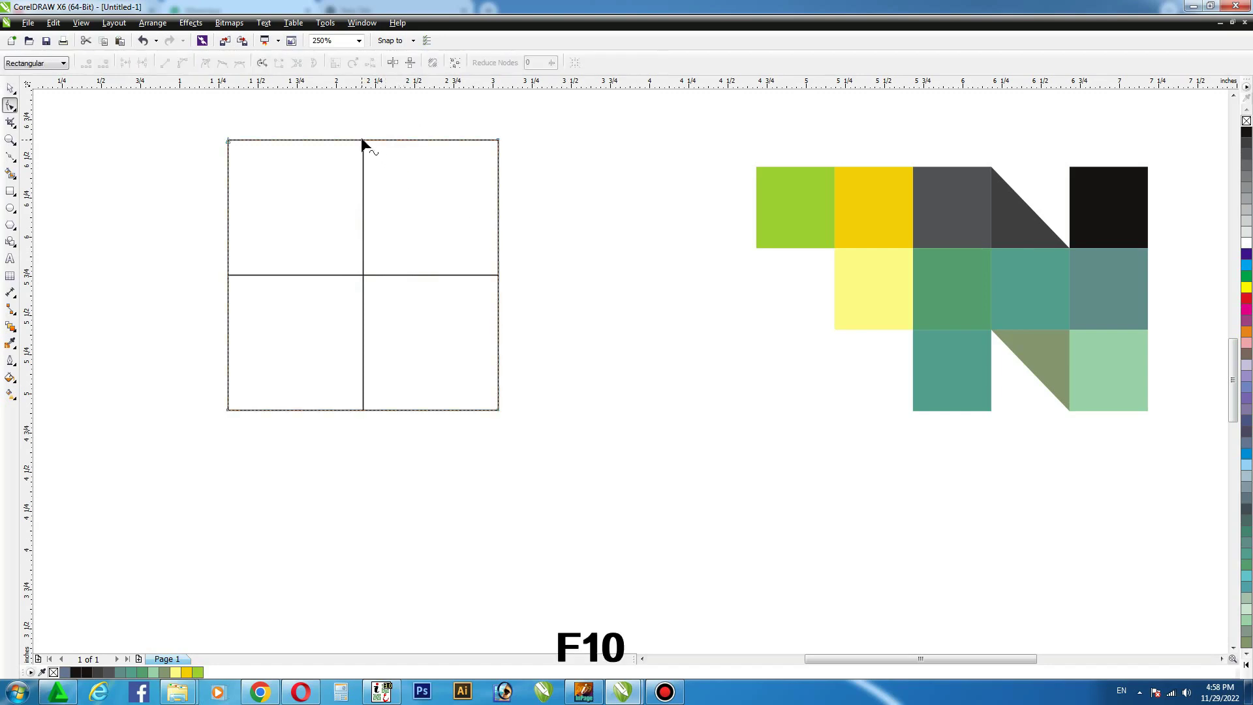
left_click_drag(362, 138, 363, 275)
left_click(9, 87)
left_click(135, 154)
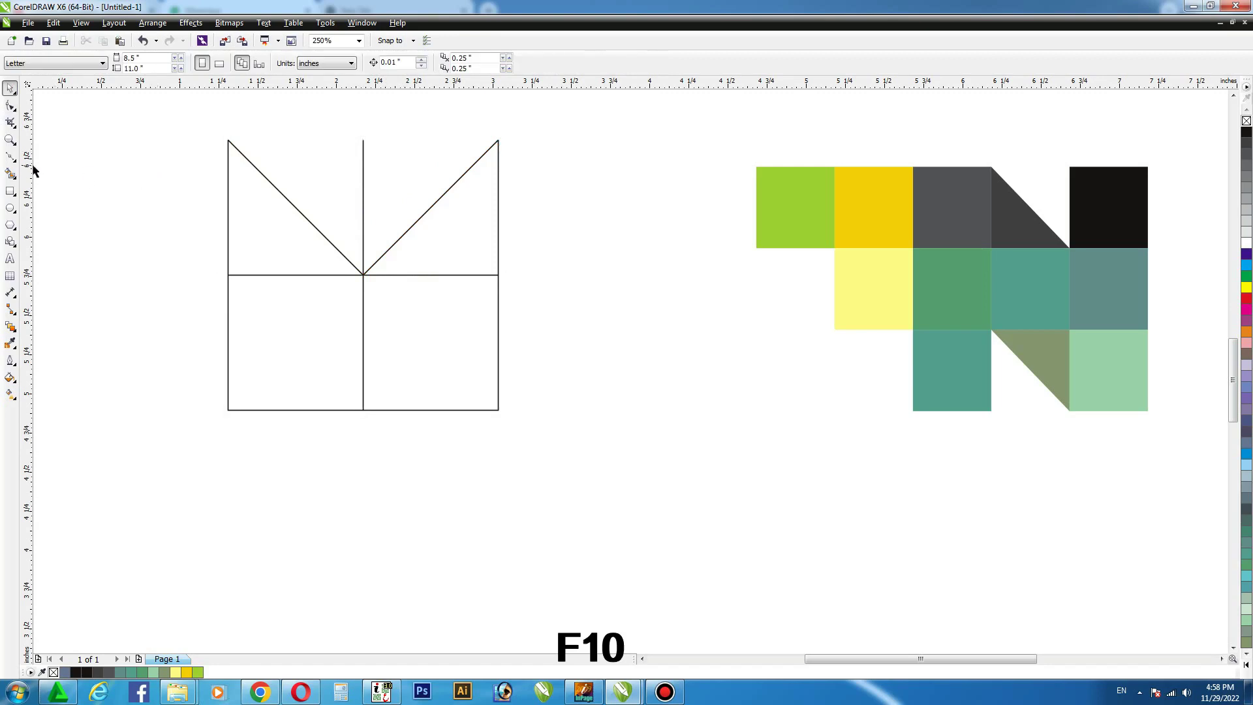
Draw a V in the lower half from the left and right edge midpoints down to the middle of the bottom edge.
left_click(10, 156)
left_click(228, 275)
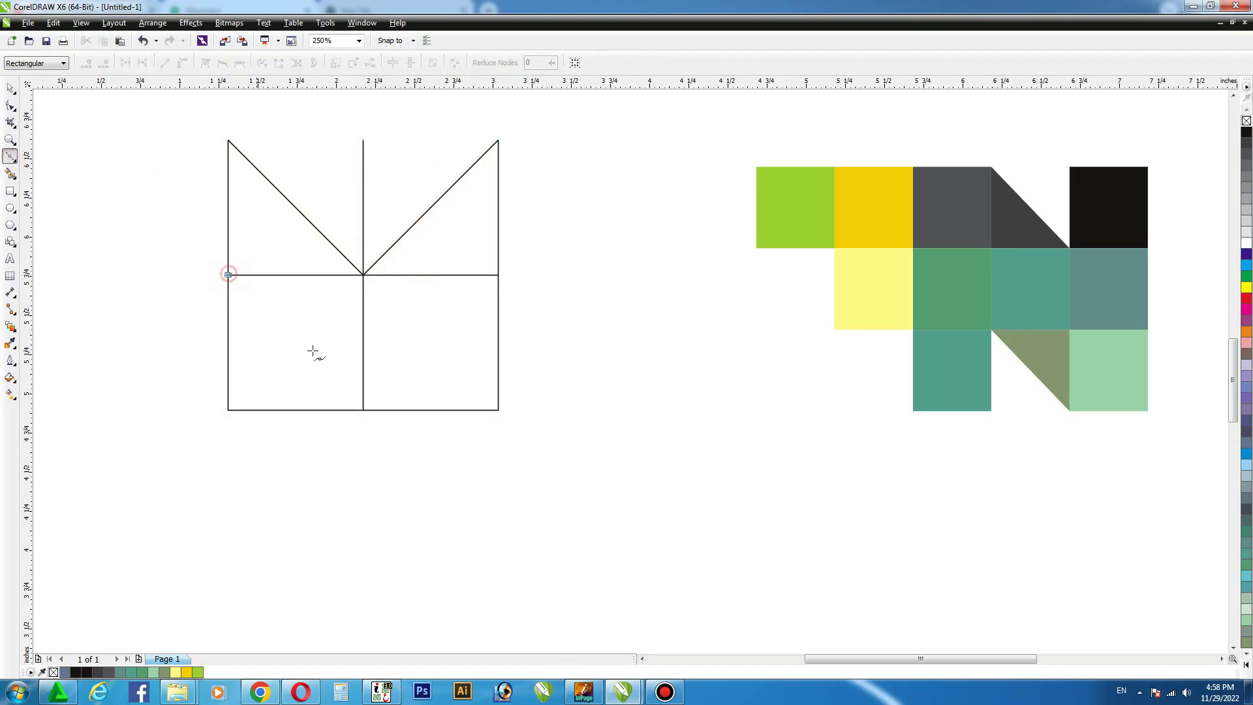
left_click(363, 410)
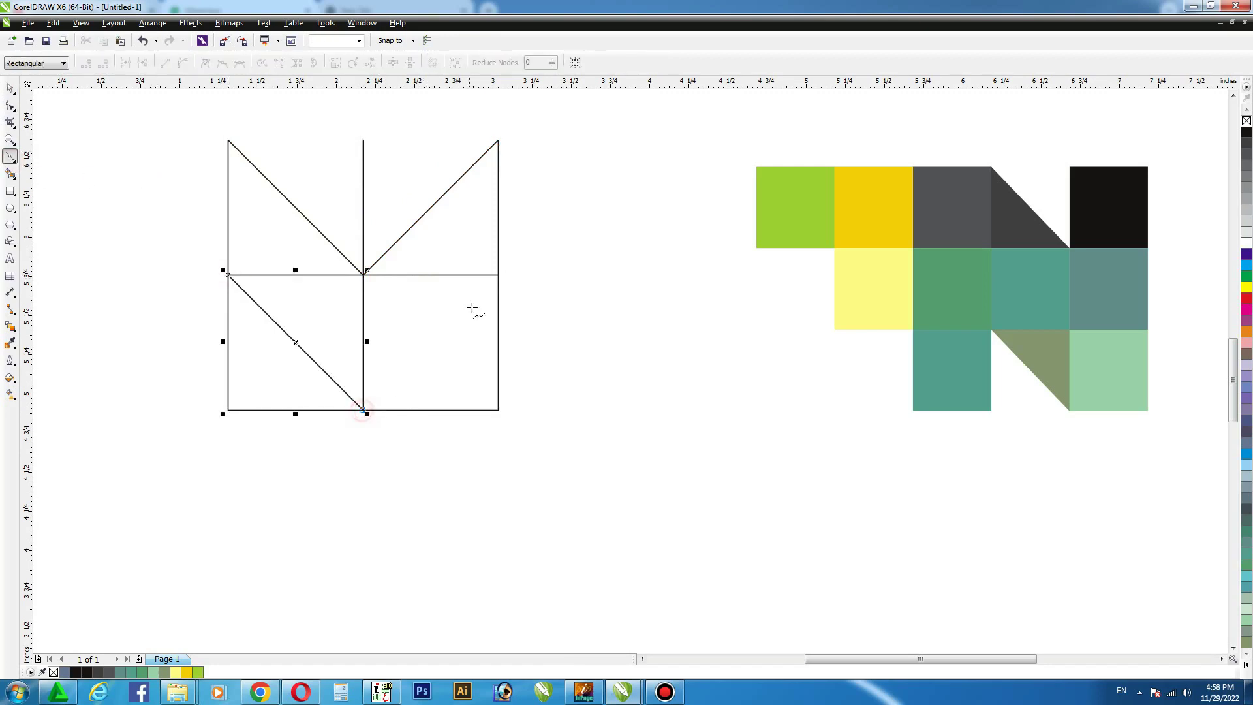
left_click(498, 275)
left_click(11, 91)
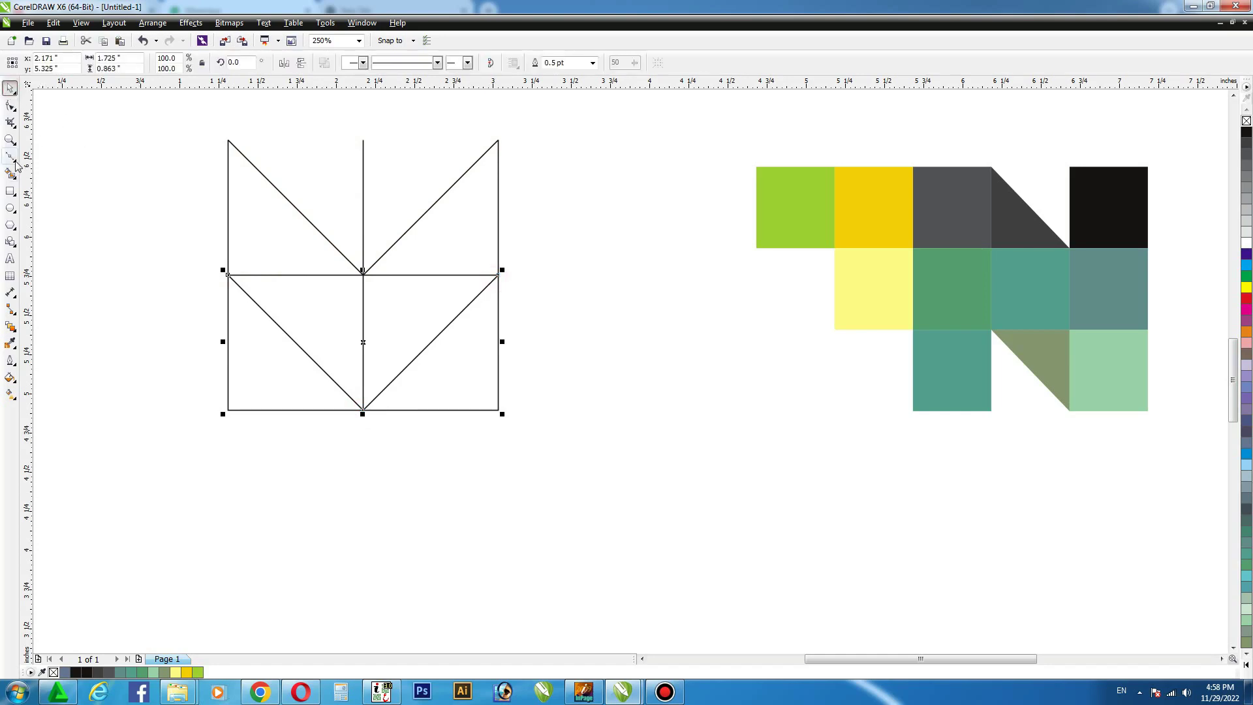
Draw two diagonals joining the square's centre to its bottom-left and bottom-right corners.
left_click(11, 156)
left_click(363, 274)
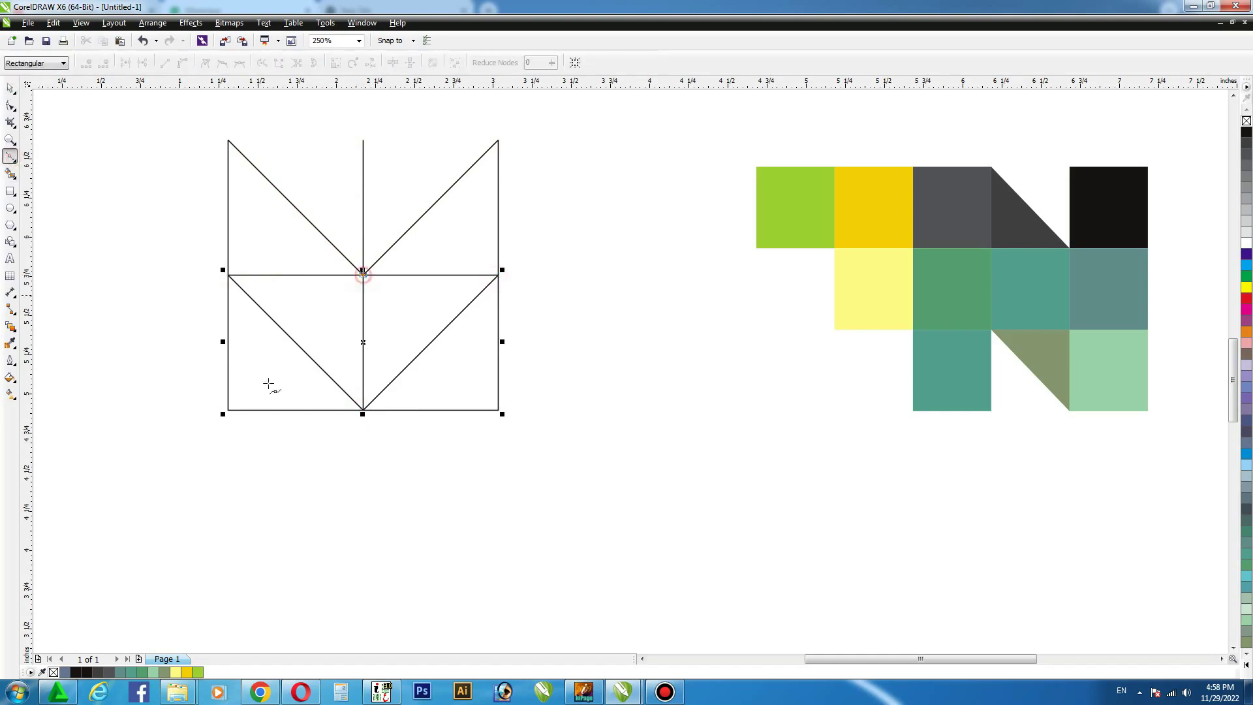
left_click(227, 410)
left_click(362, 410)
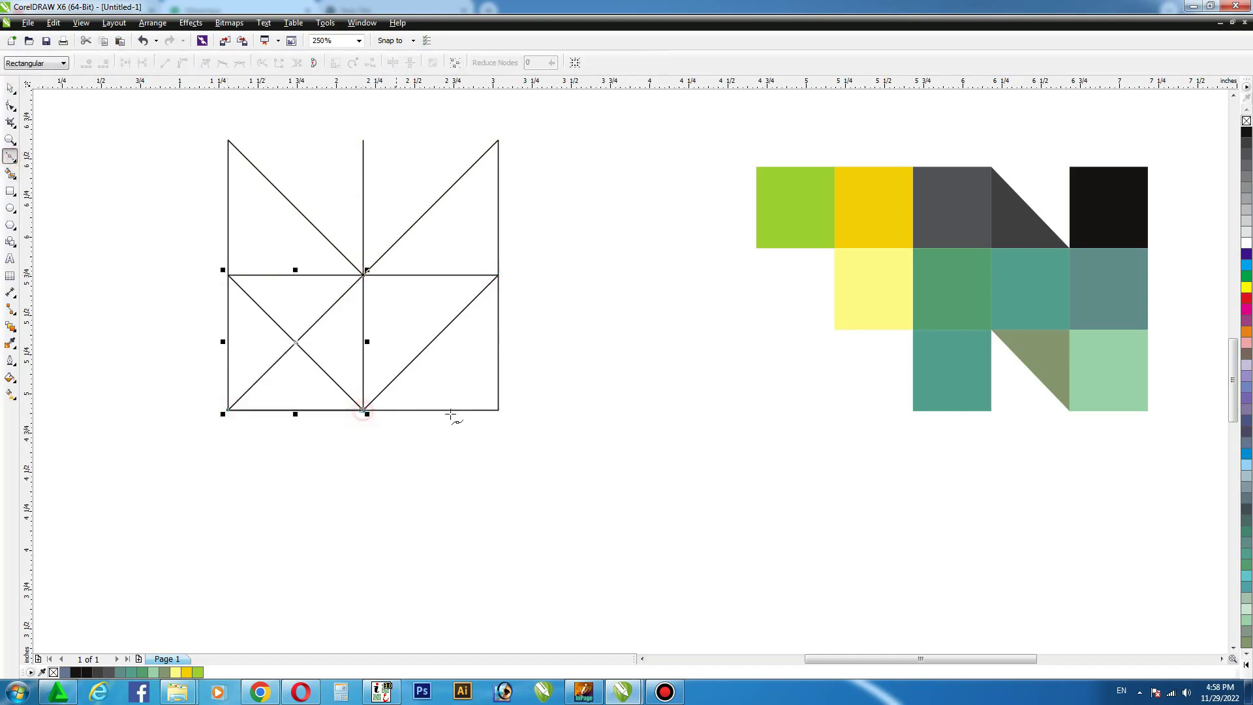
left_click(497, 409)
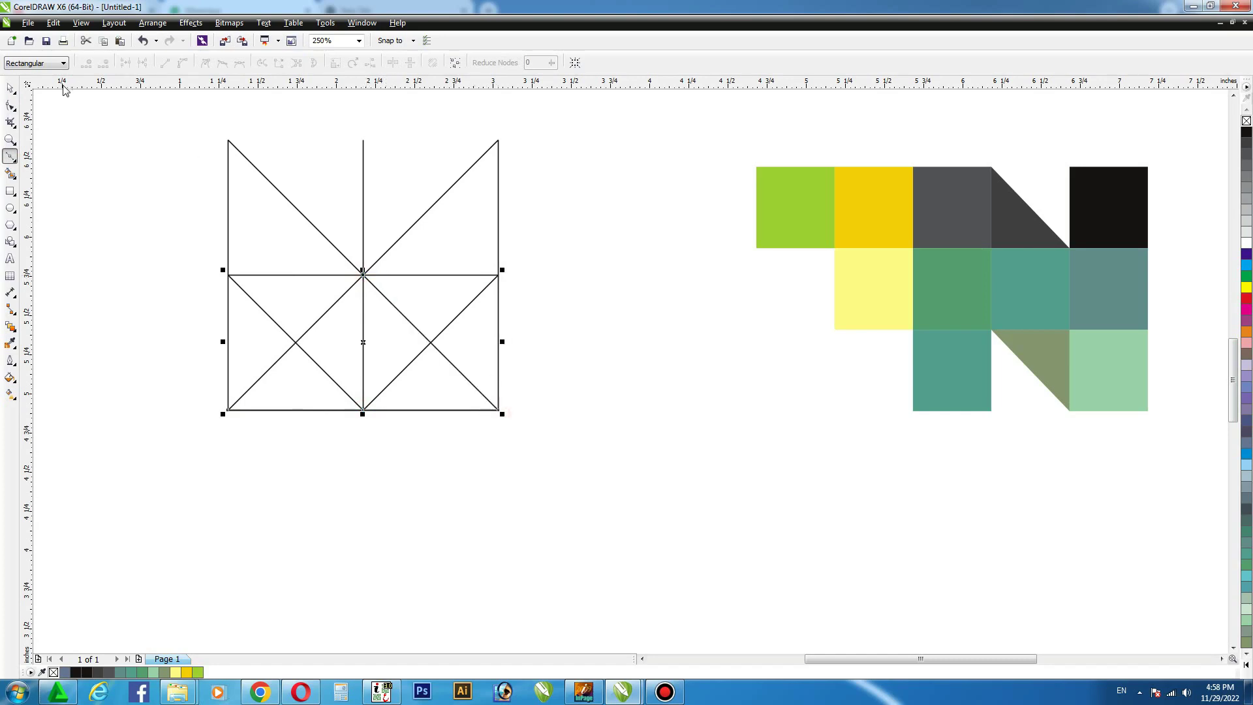
left_click(39, 133)
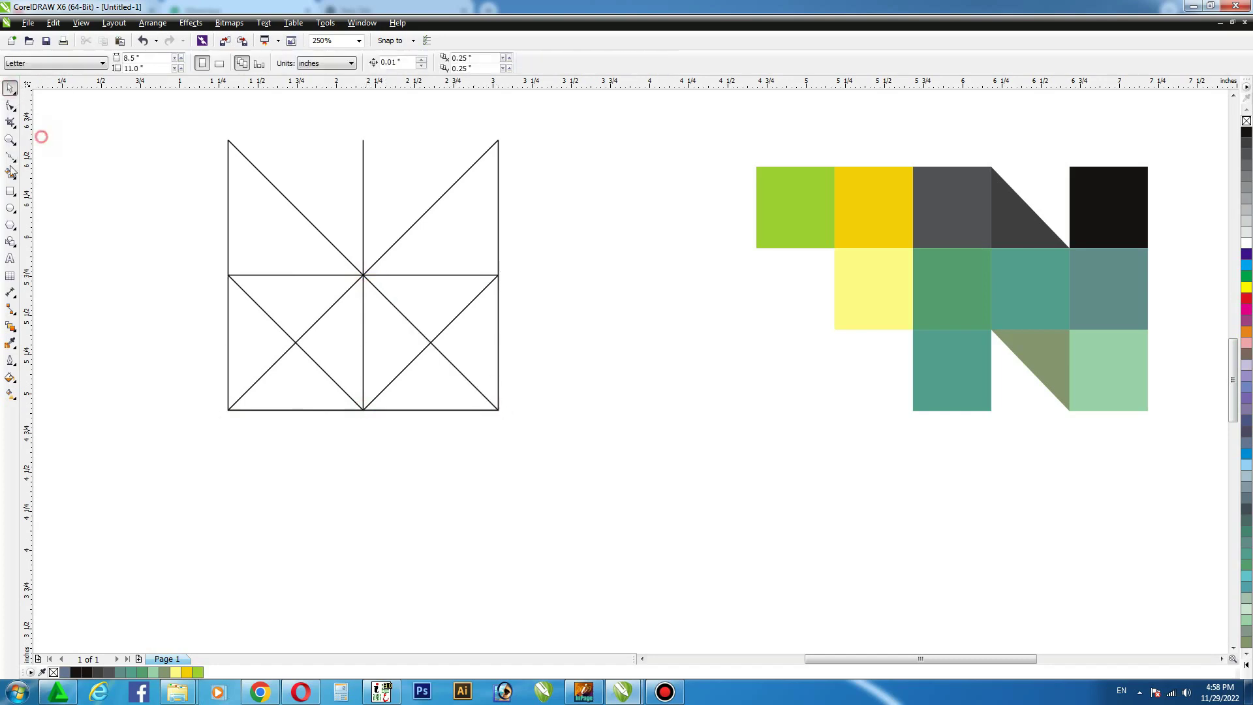
Draw two short diagonals from the left and right edge midpoints to the middles of the notch's sloping sides.
left_click(231, 274)
left_click(295, 209)
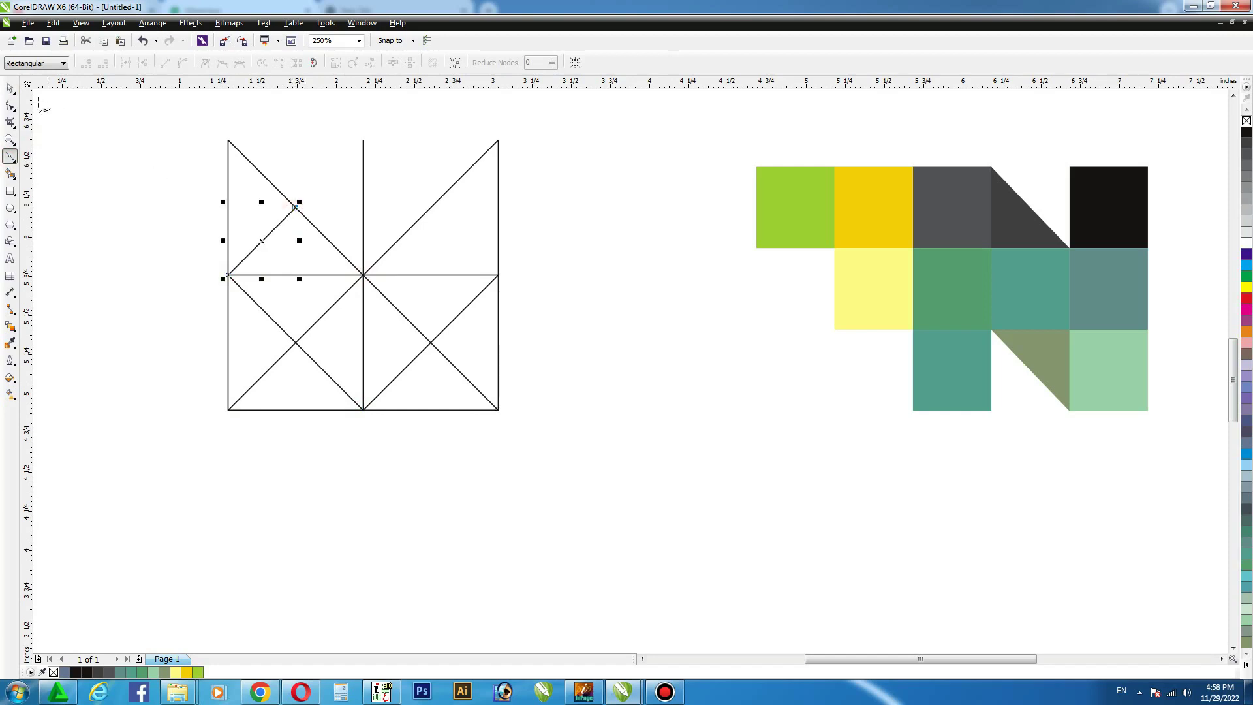
left_click(497, 275)
left_click(431, 208)
left_click(11, 87)
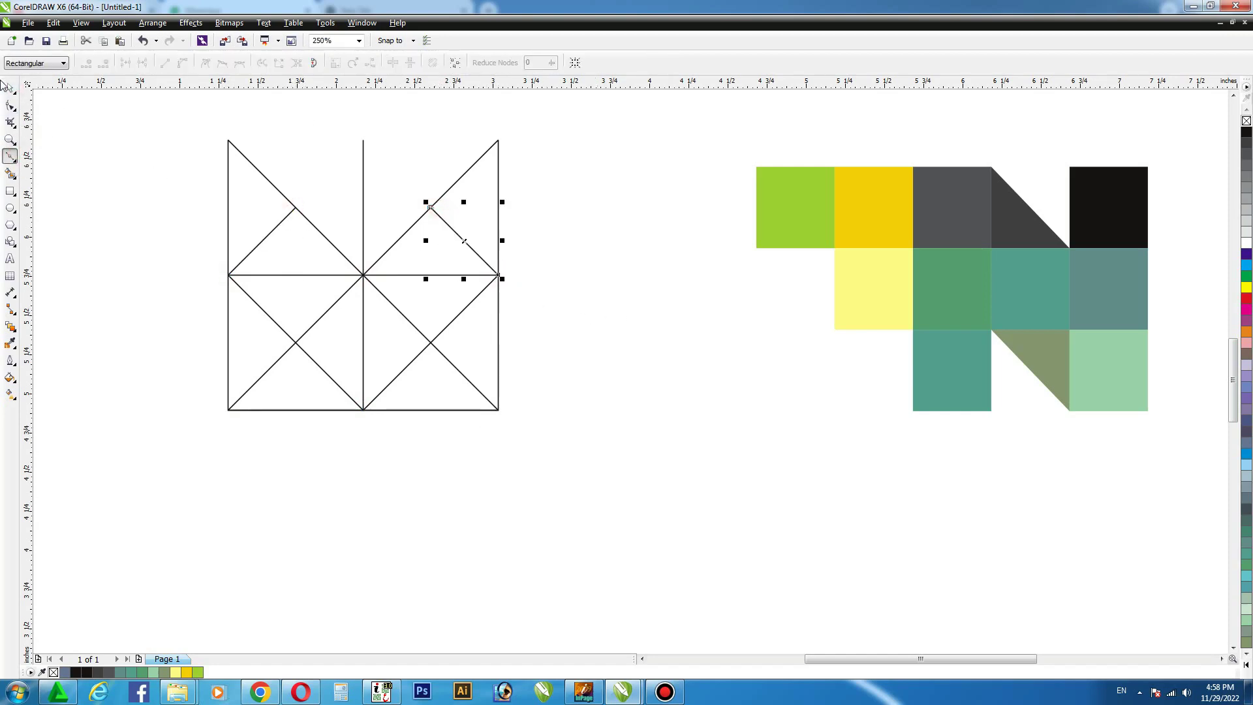
left_click(67, 103)
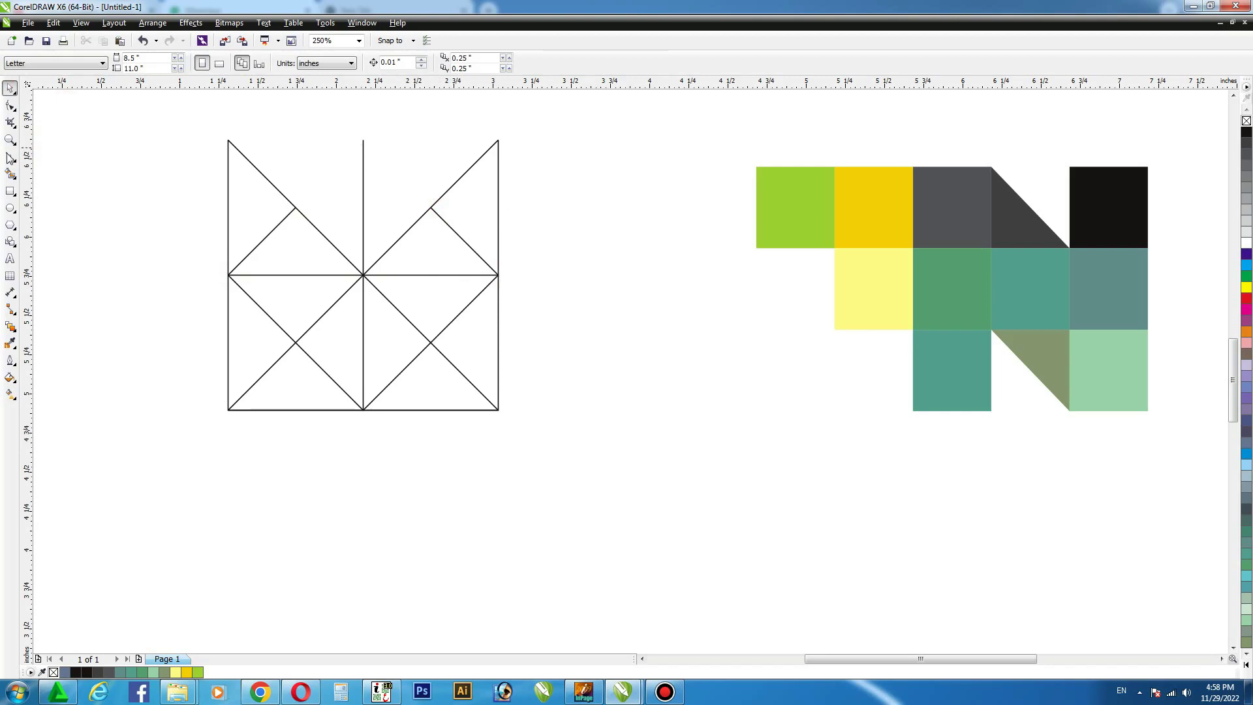
Turn all twelve triangular regions into slate-blue shapes with Smart Fill, and delete the vertical construction line.
left_click(10, 173)
left_click(246, 206)
left_click(248, 340)
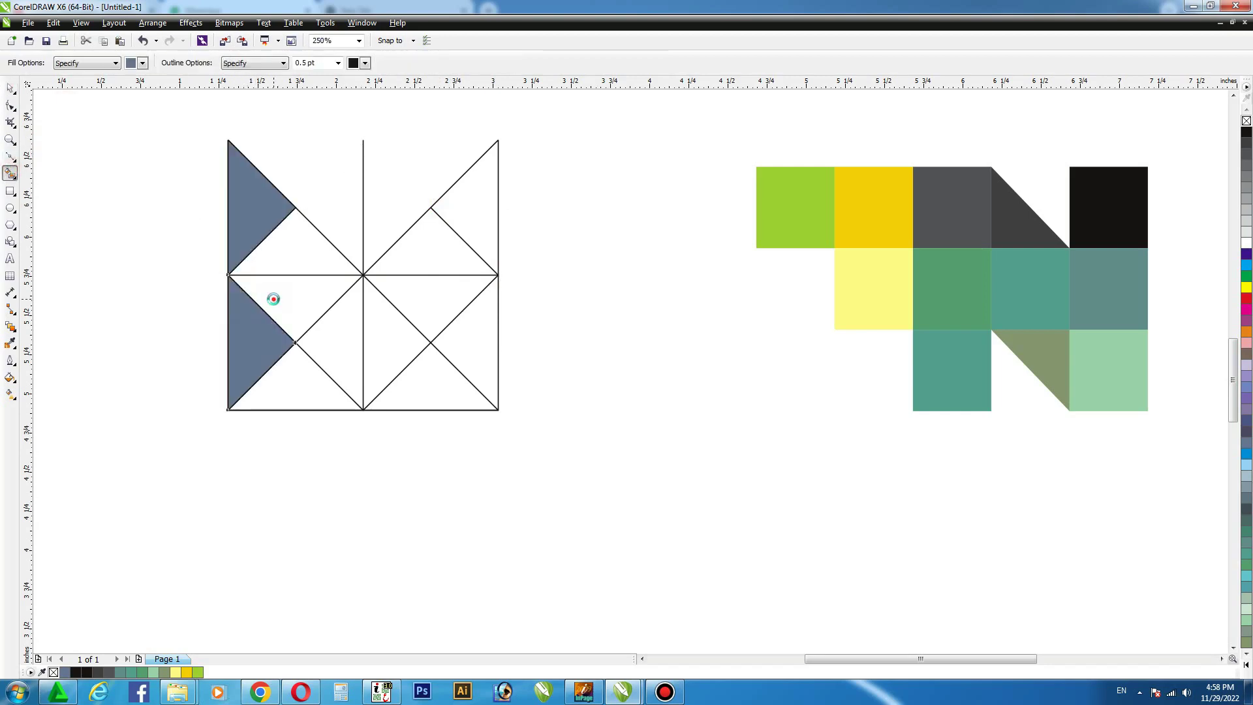
left_click(274, 298)
left_click(296, 253)
left_click(297, 374)
left_click(326, 349)
left_click(398, 354)
left_click(430, 385)
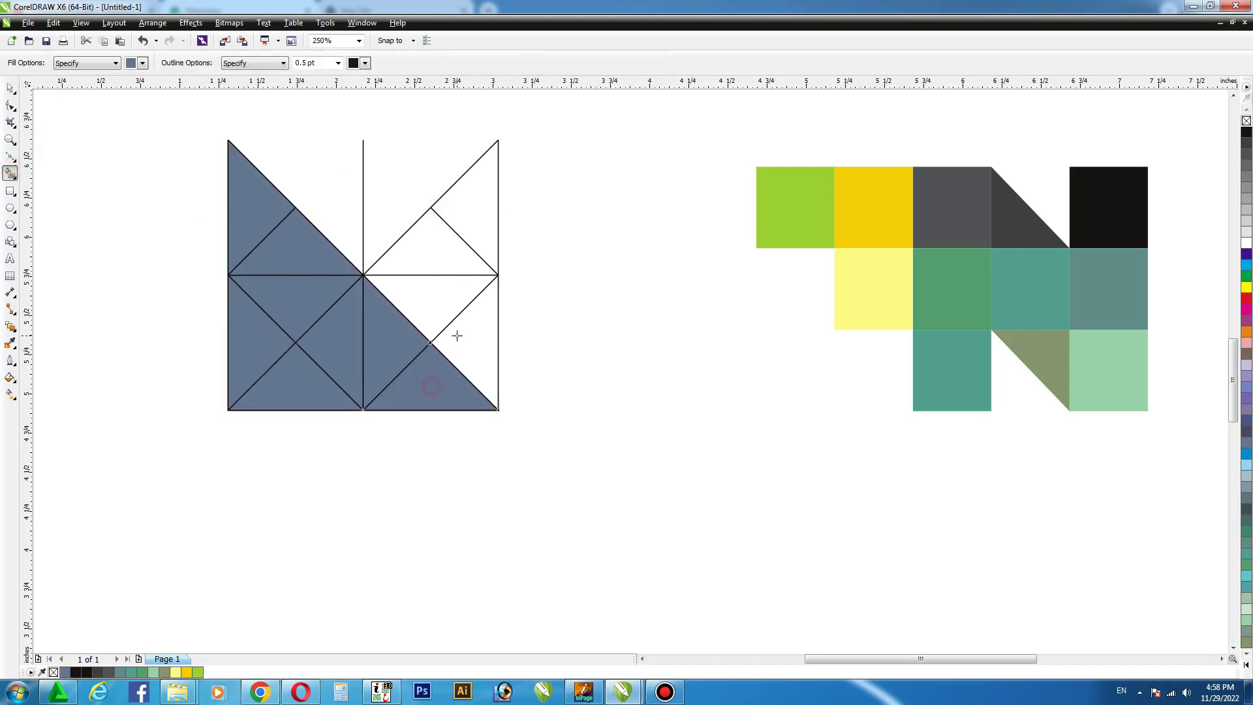
left_click(457, 335)
left_click(441, 303)
left_click(439, 250)
left_click(475, 215)
key("space")
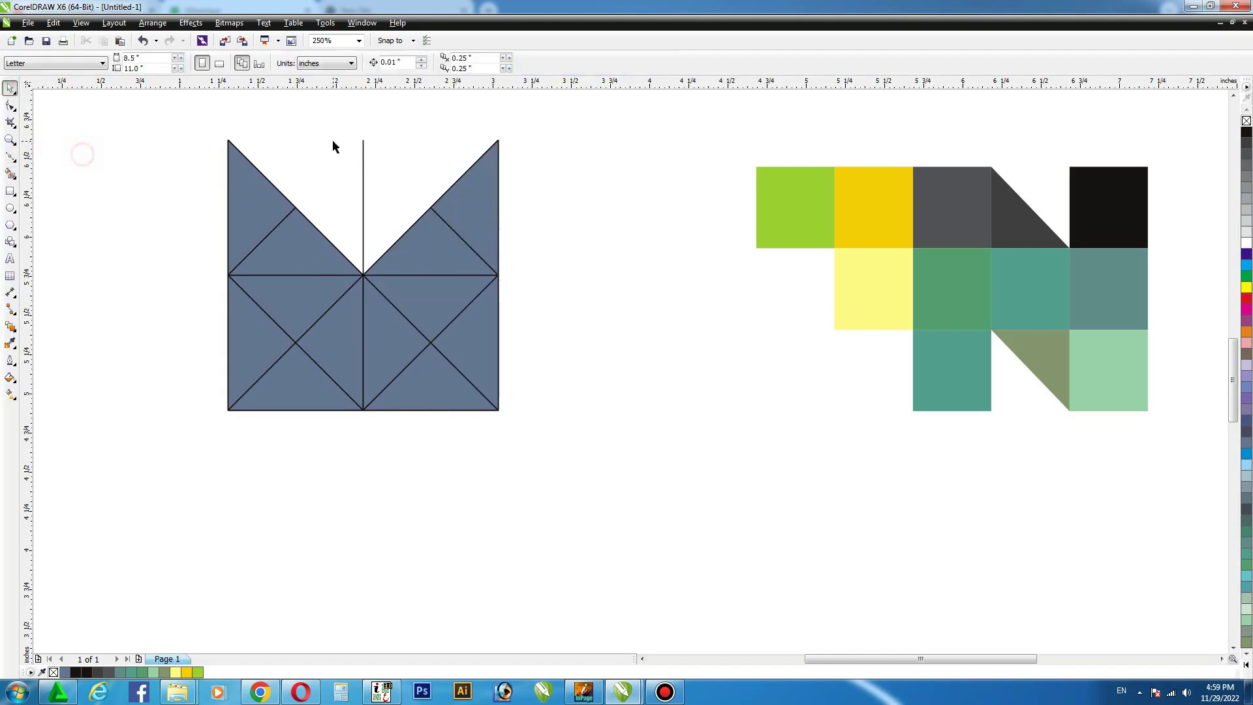
left_click(364, 150)
key("Delete")
Color the upper right tip triangle black and the upper left tip triangle magenta.
left_click(272, 202)
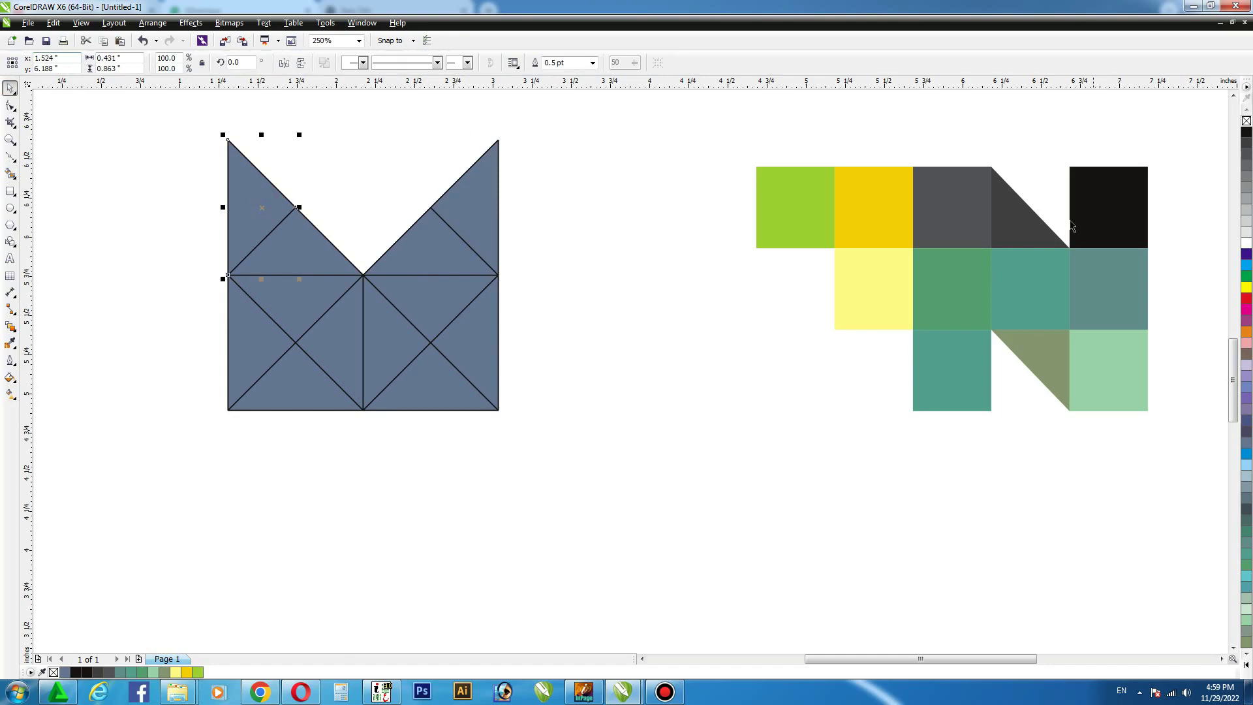
left_click(491, 178)
left_click(1246, 132)
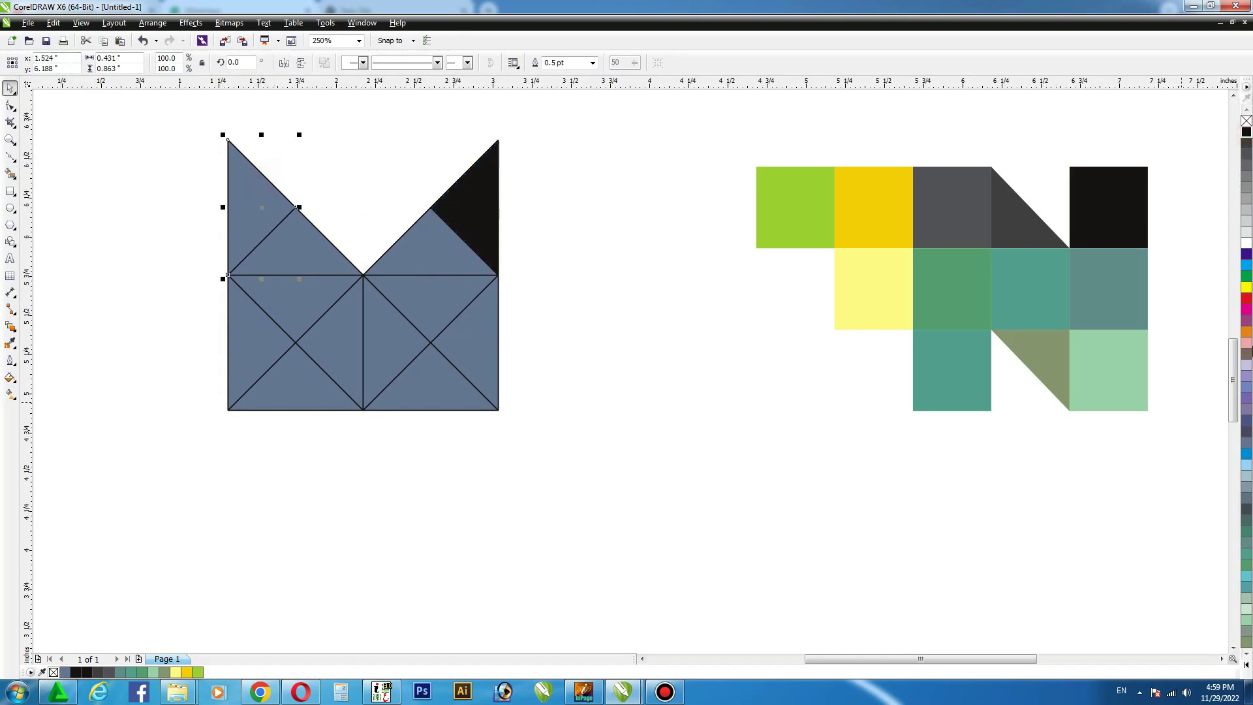
left_click(1246, 311)
Color the two triangles forming the diamond below the magenta tip red and weld them into one shape.
left_click(286, 239)
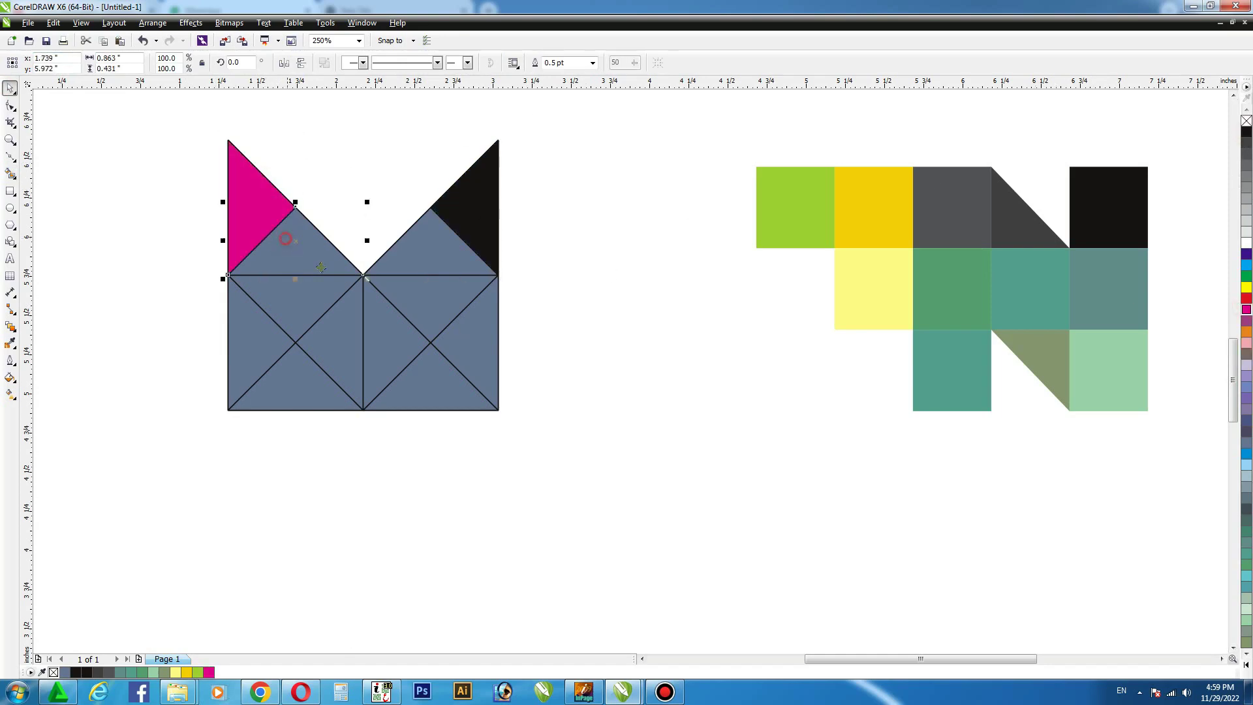
left_click(1246, 310)
left_click(328, 285)
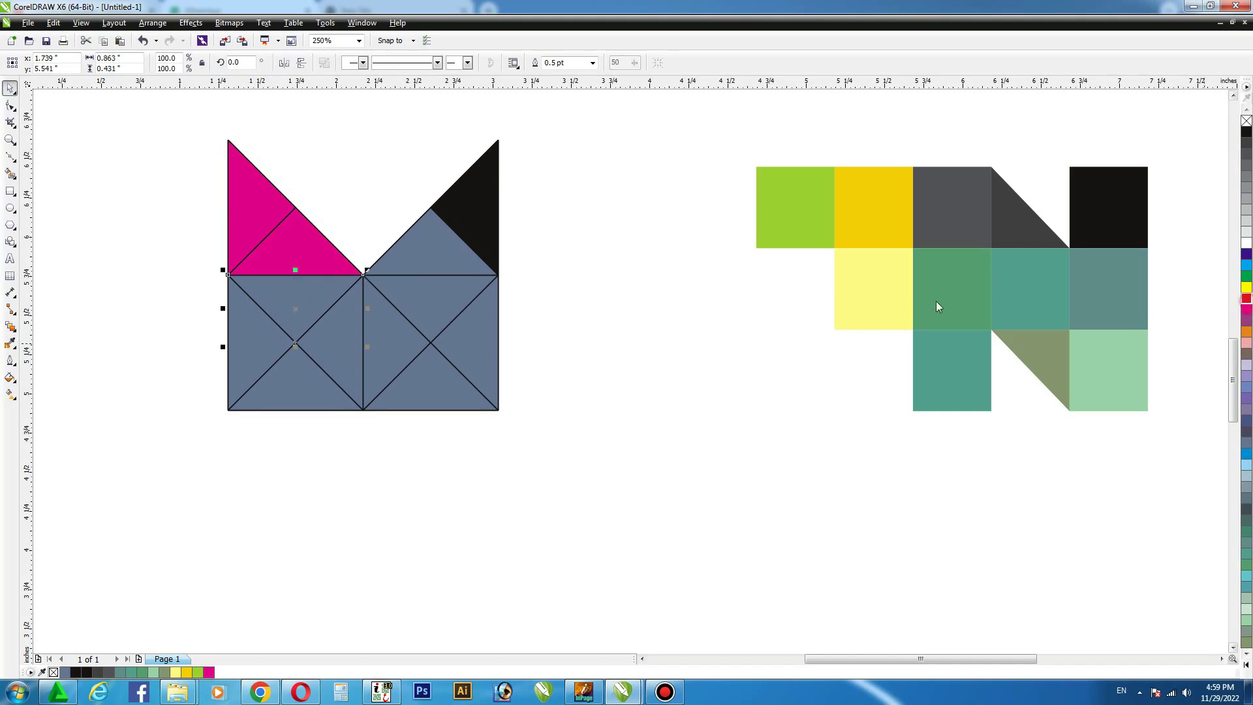
left_click(1246, 298)
left_click(295, 247)
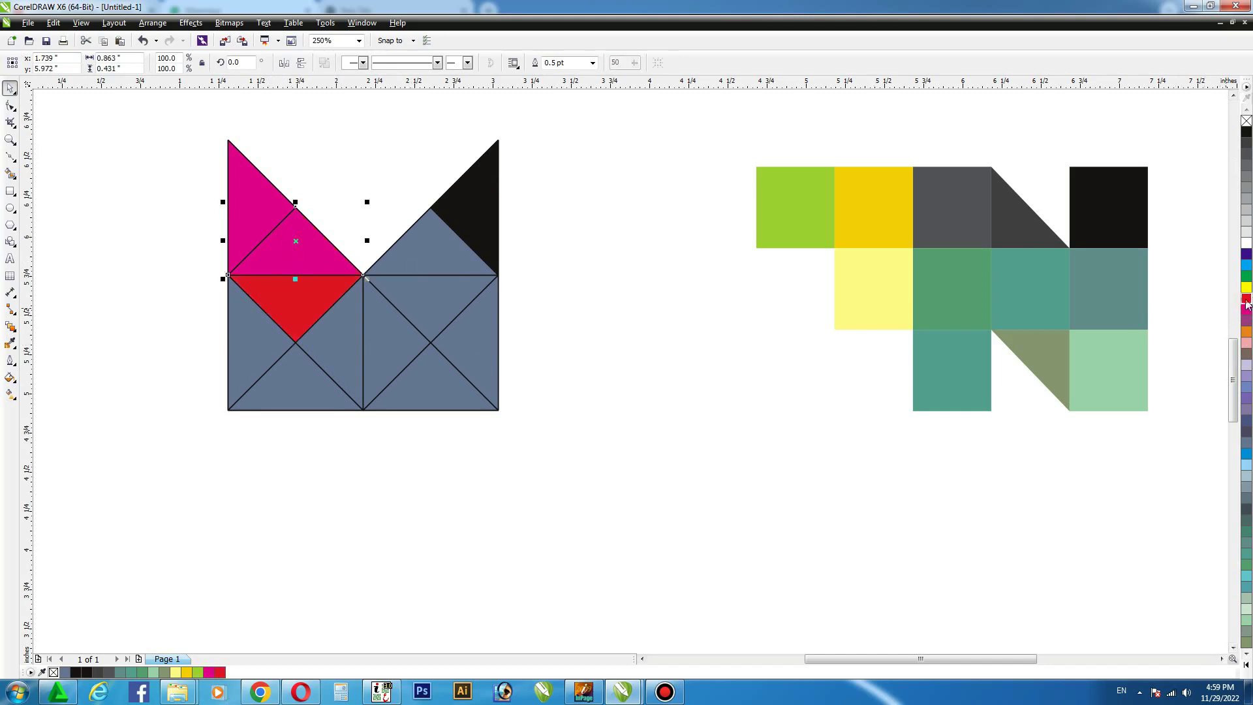
left_click(289, 325, "shift")
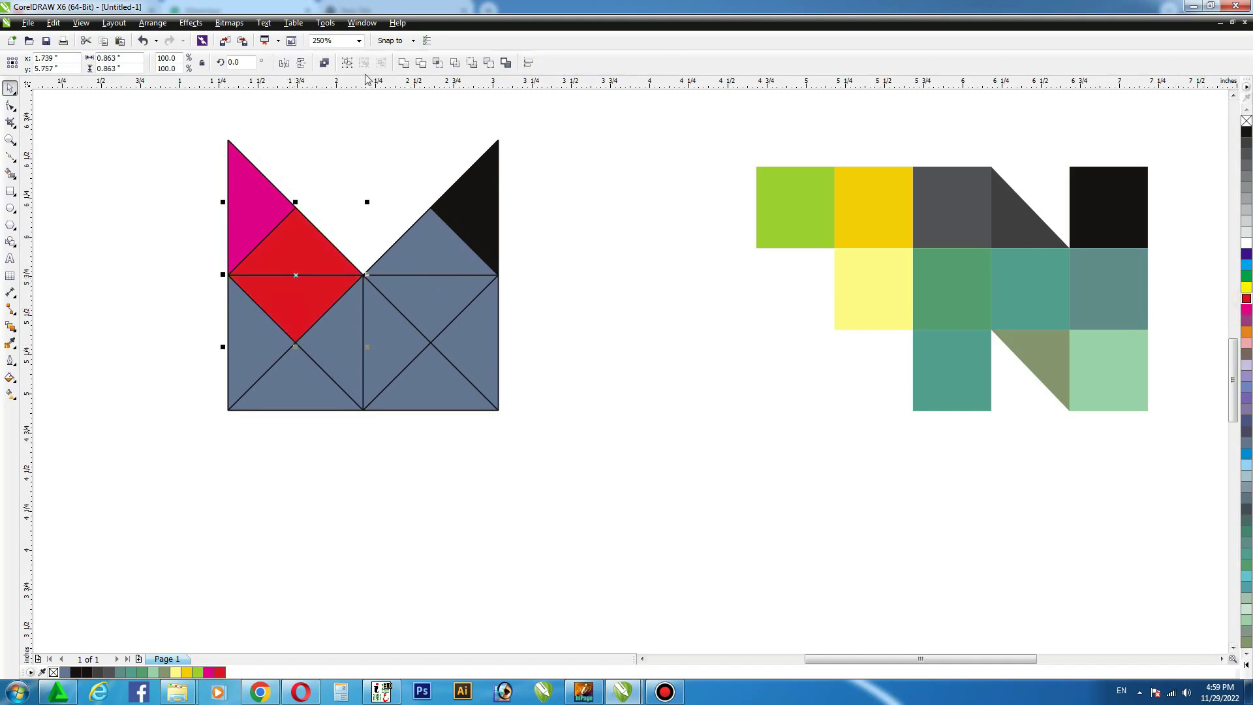
left_click(403, 63)
Weld the two triangles below the black tip into a single diamond and fill it with yellow.
left_click(448, 283)
left_click(1246, 331)
left_click(532, 195)
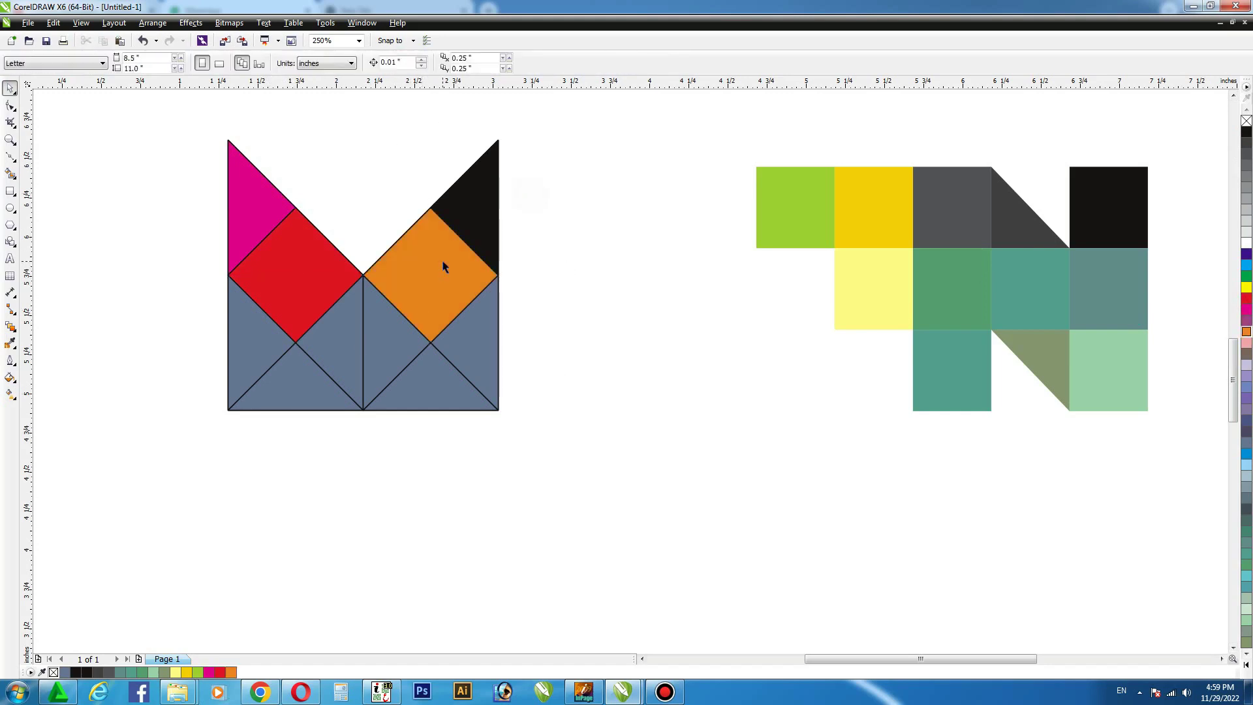
left_click(443, 267)
left_click(1246, 288)
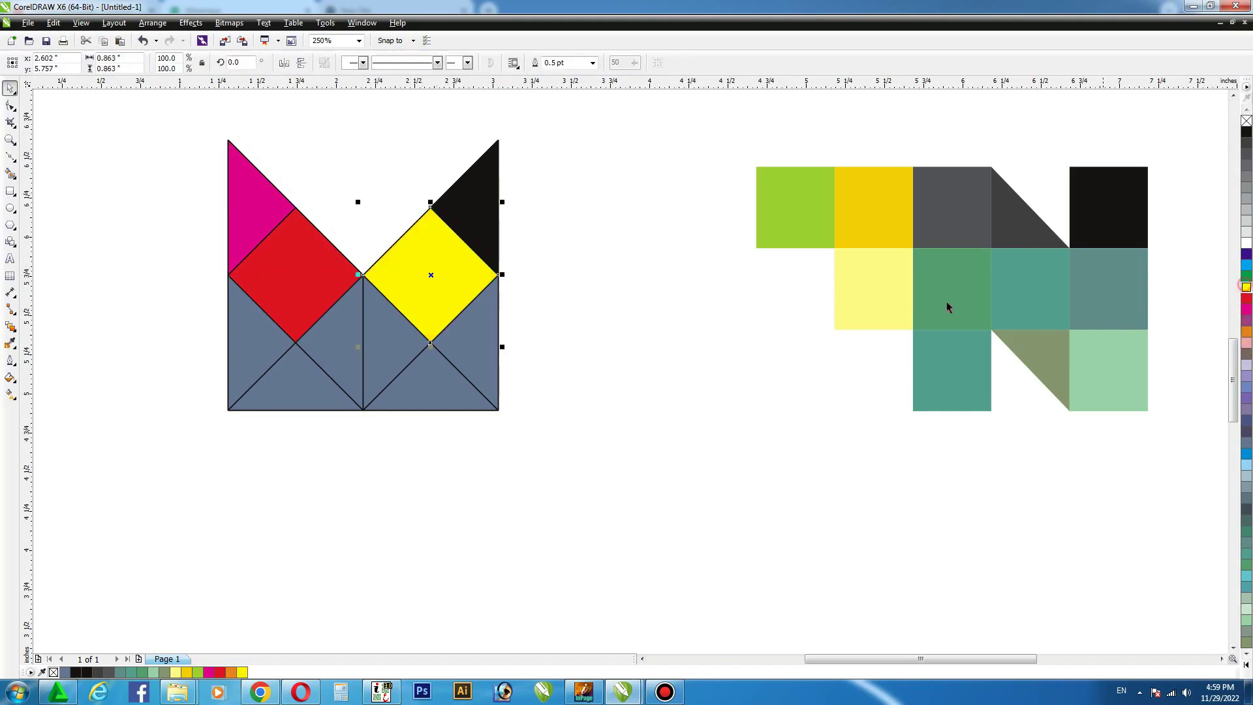
Fill the lower triangle on the right edge with cyan and the two triangles along the bottom edge with orange.
left_click(1246, 264)
key("Tab")
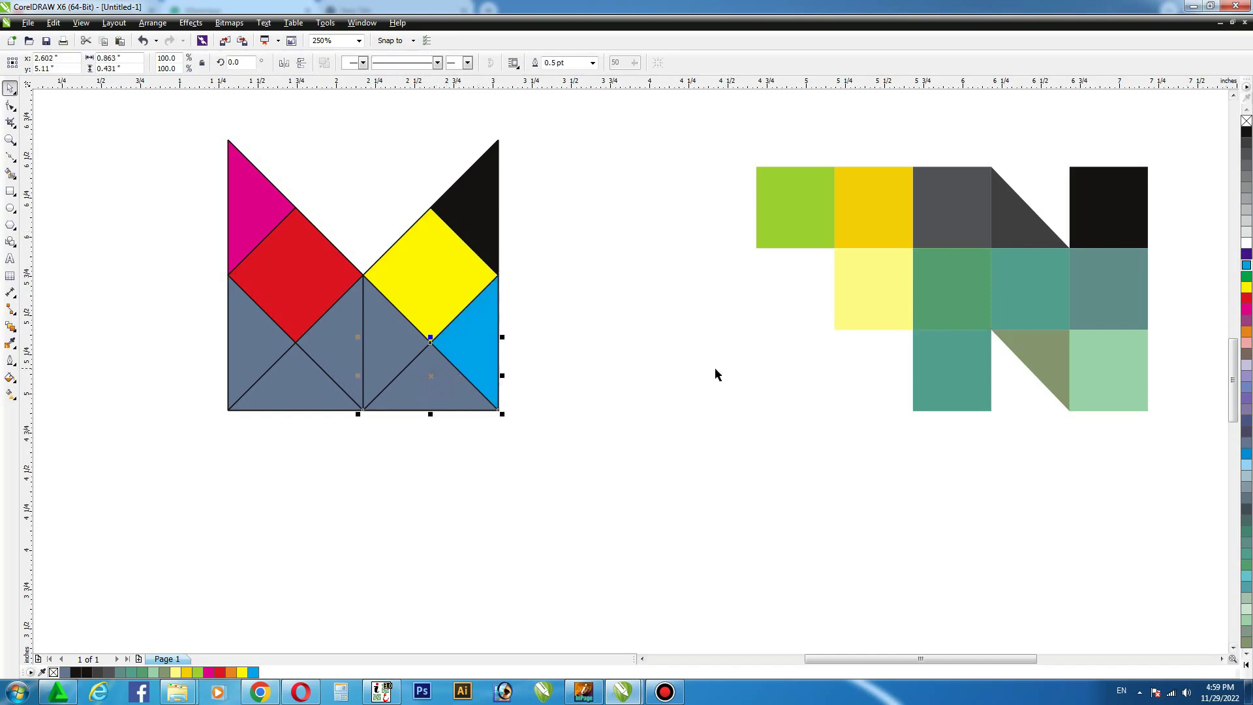
left_click(1246, 331)
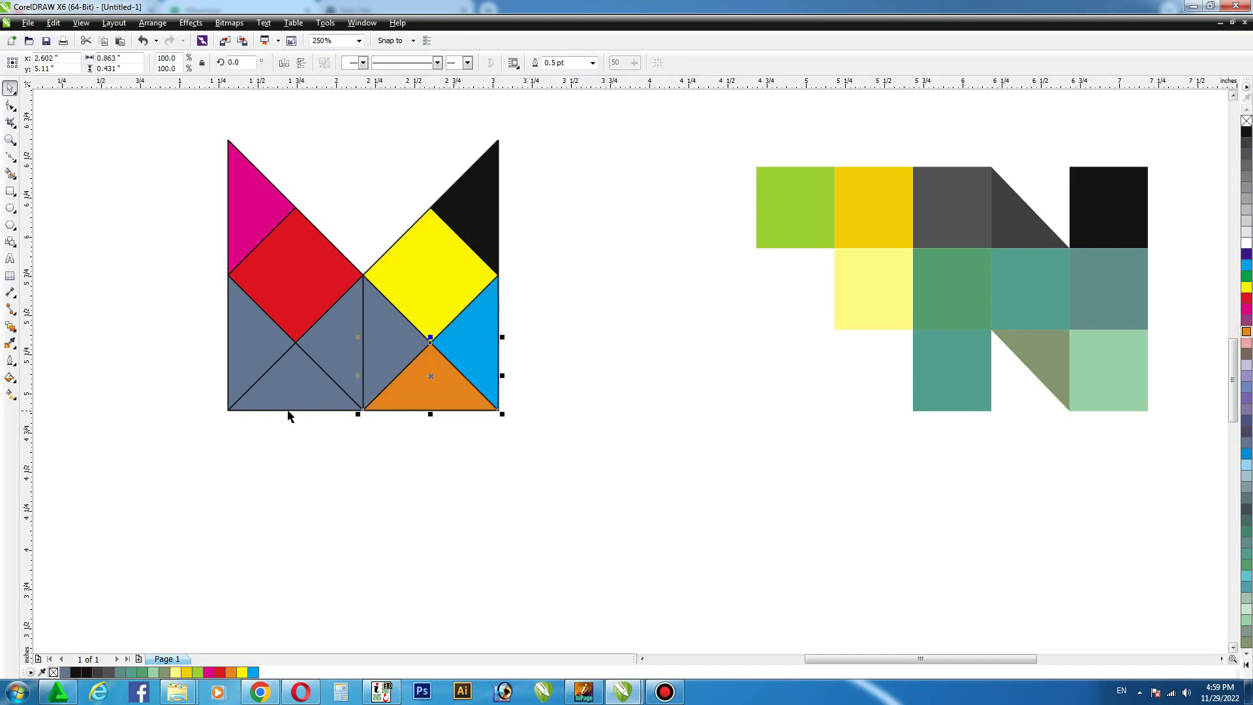
left_click(308, 383, "shift")
left_click(1246, 332)
left_click(839, 431)
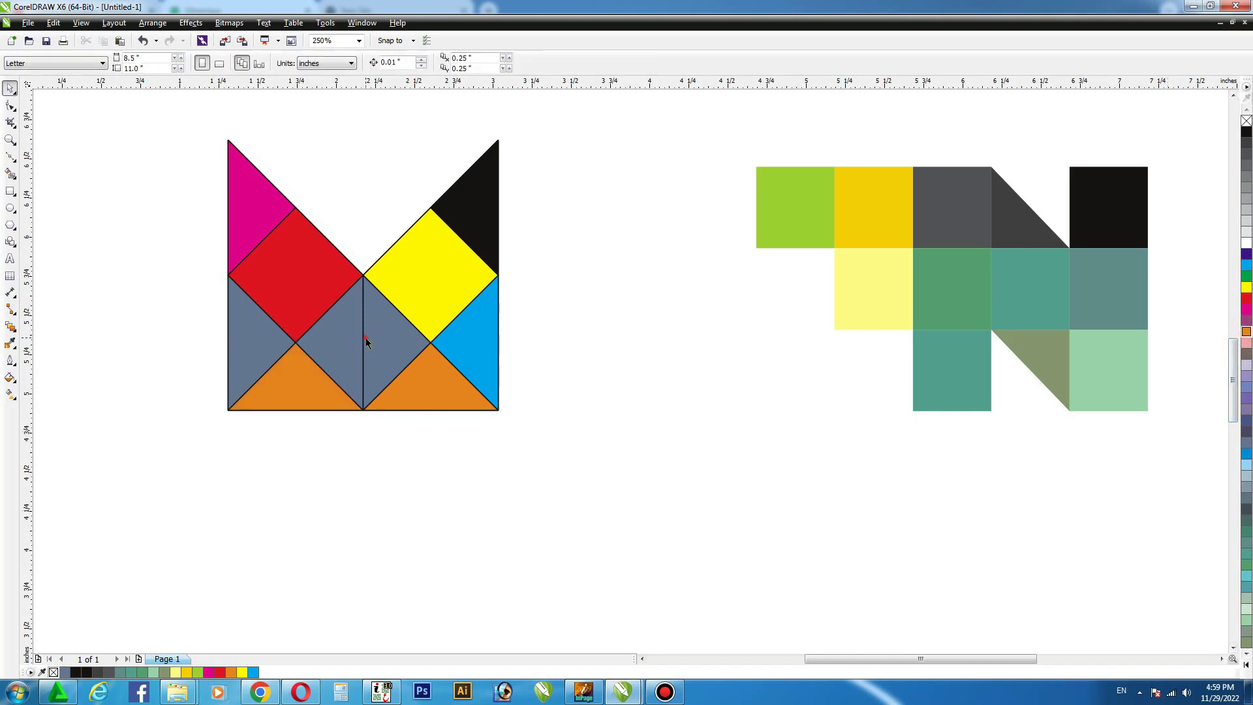
Color the two triangles of the lower central diamond purple and weld them into one shape.
left_click(334, 337)
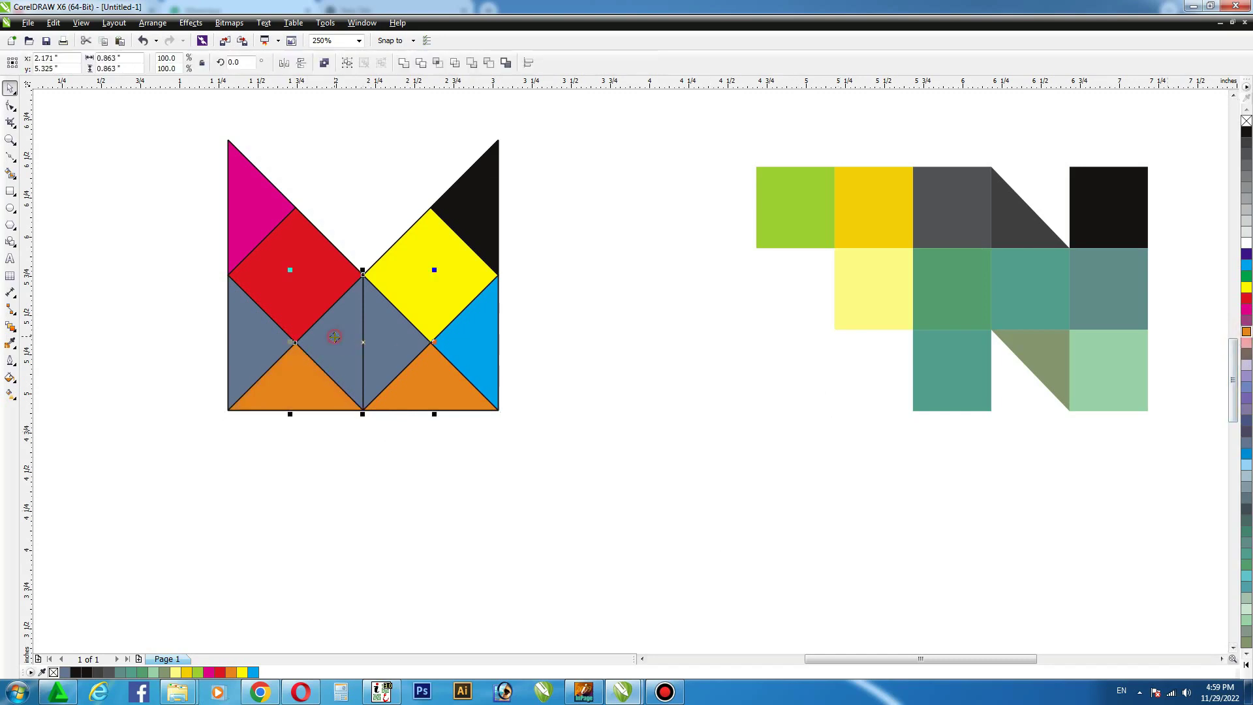
left_click(1246, 320)
left_click(405, 65)
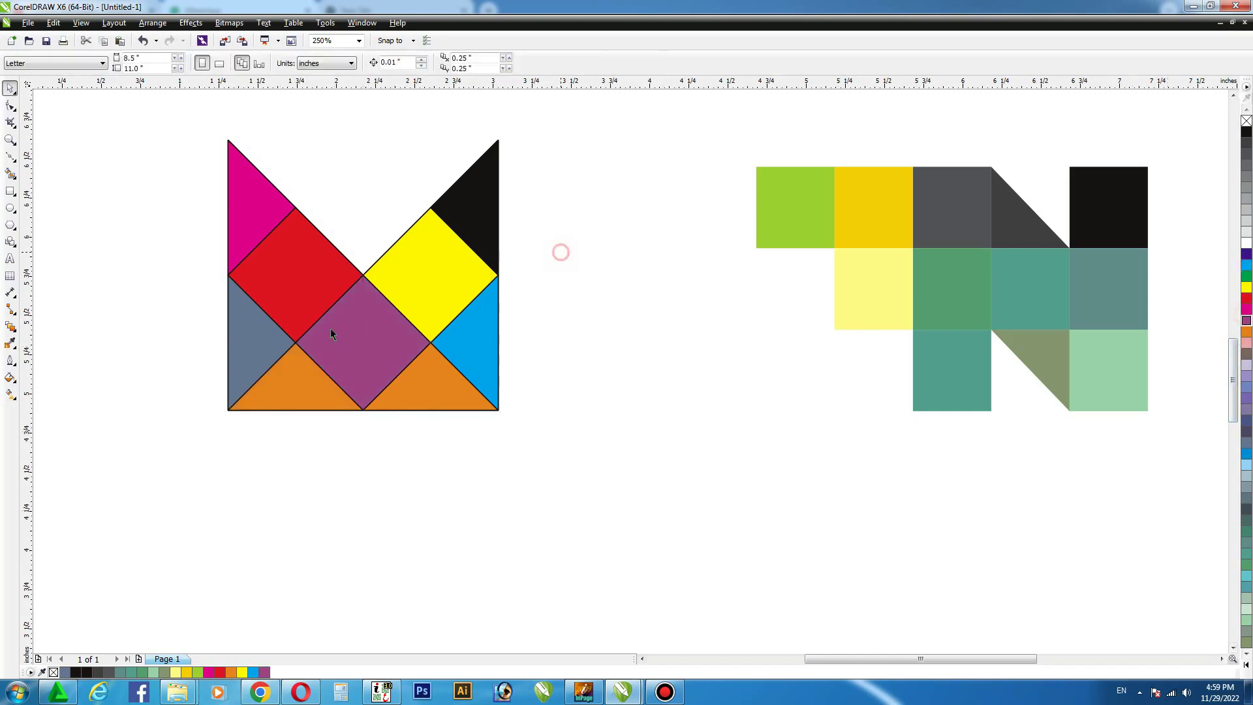
Fill the lower triangle on the left edge with dark blue and remove the outlines from all shapes of this design.
left_click(278, 349)
left_click(1246, 254)
left_click(704, 380)
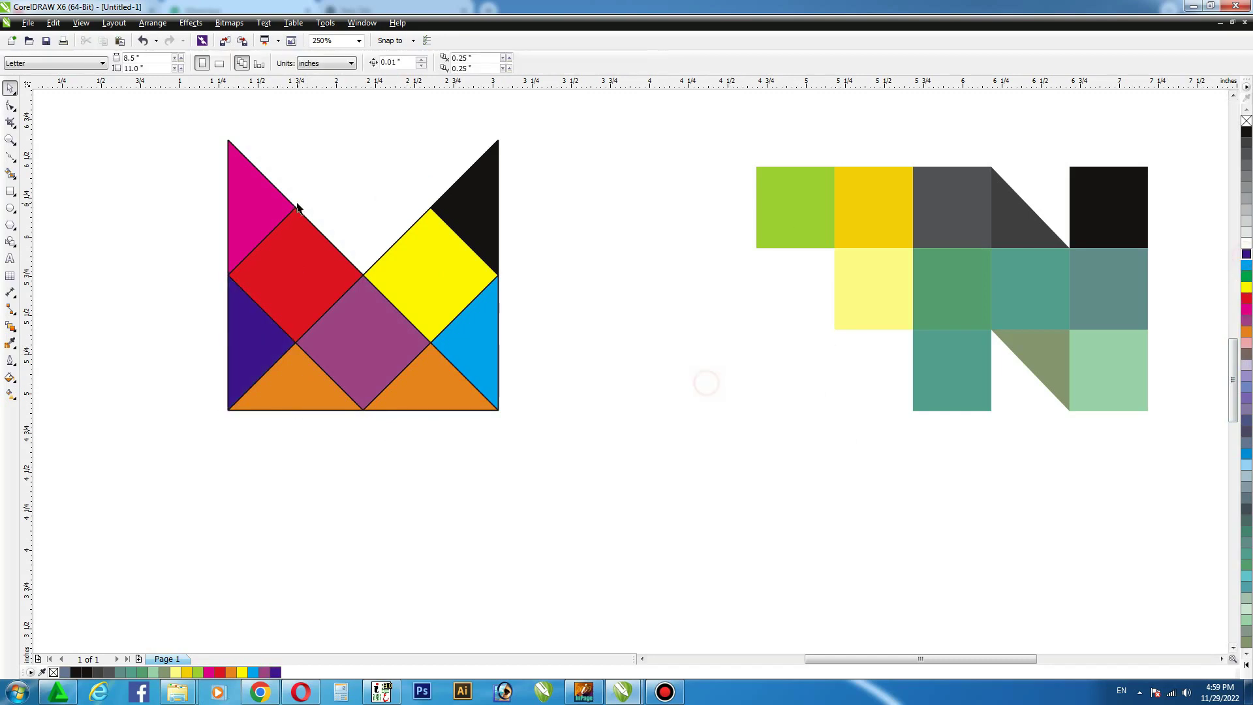
left_click_drag(174, 123, 636, 468)
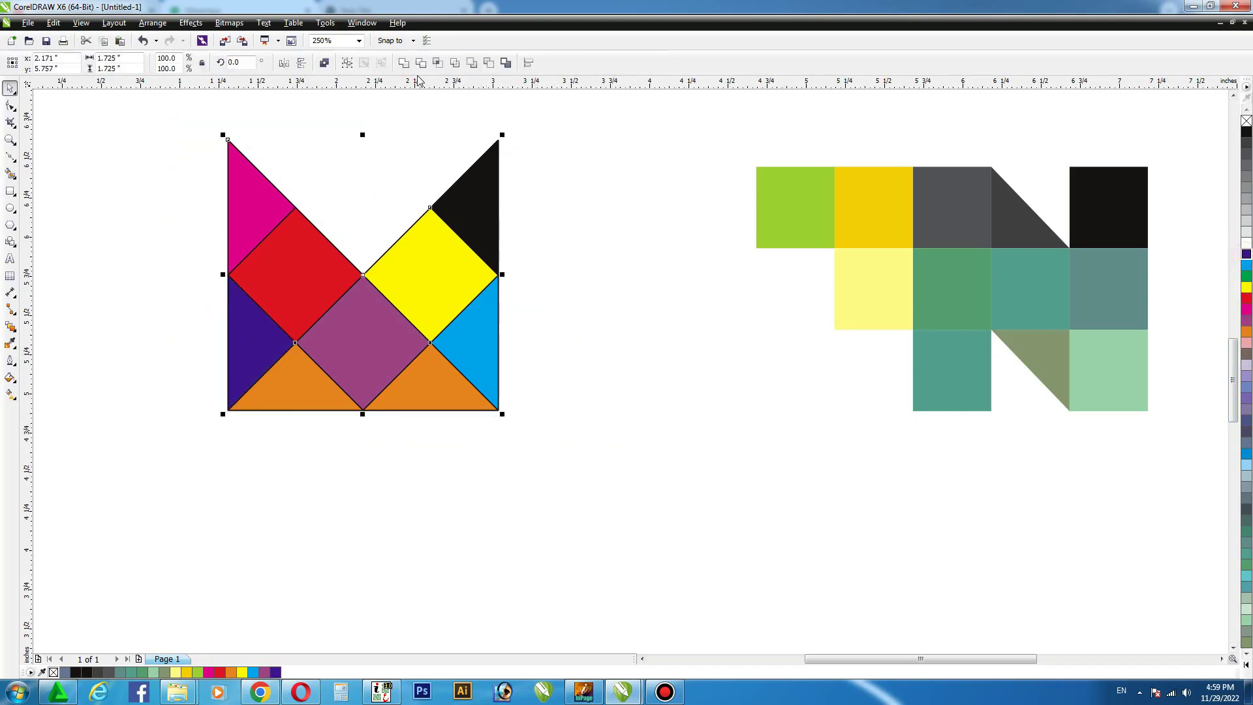
right_click(1245, 121)
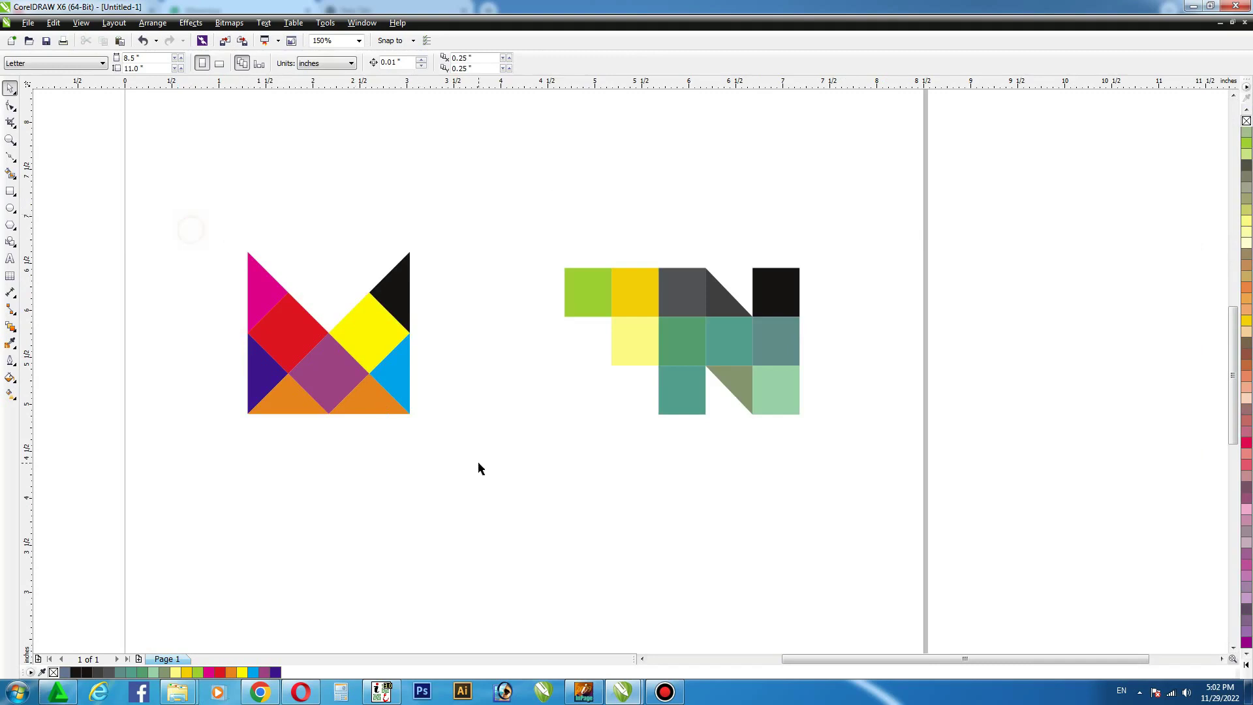
Move the M-shaped mark beside the N-shaped mark, and shift both marks toward the left side of the page.
left_click_drag(197, 187, 465, 465)
left_click_drag(329, 335, 453, 339)
left_click_drag(932, 200, 264, 493)
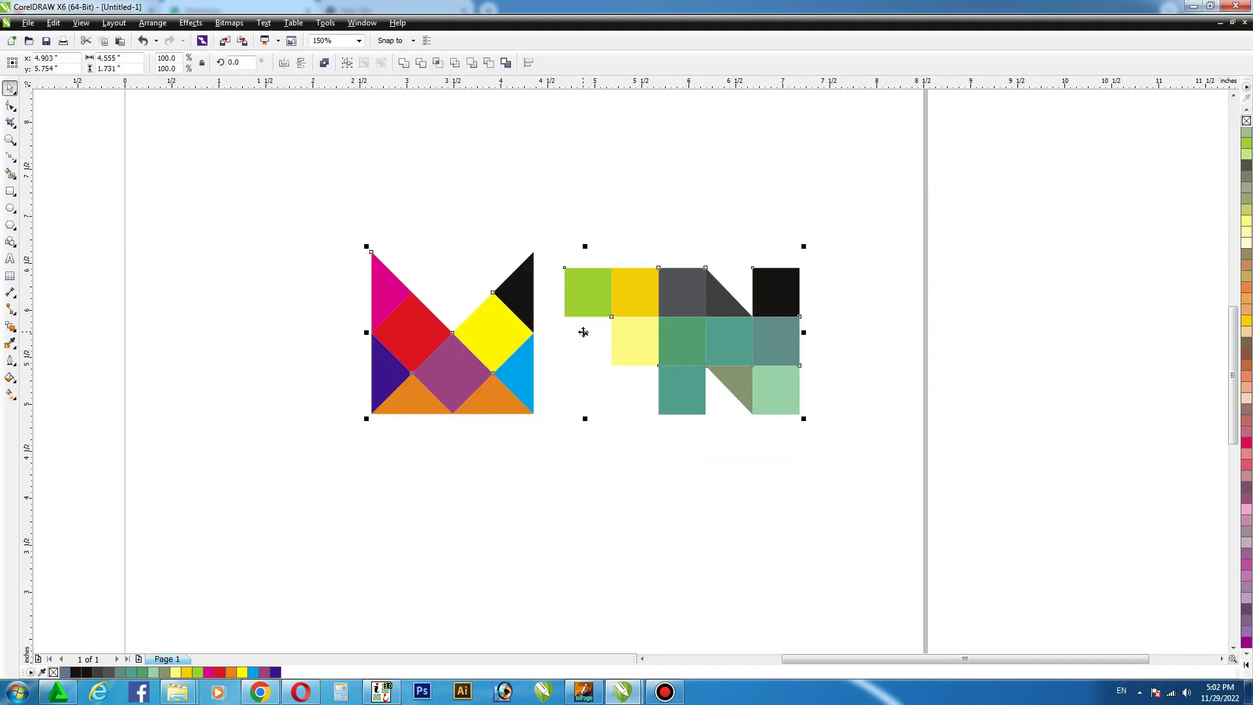
left_click_drag(582, 332, 356, 333)
left_click(706, 308)
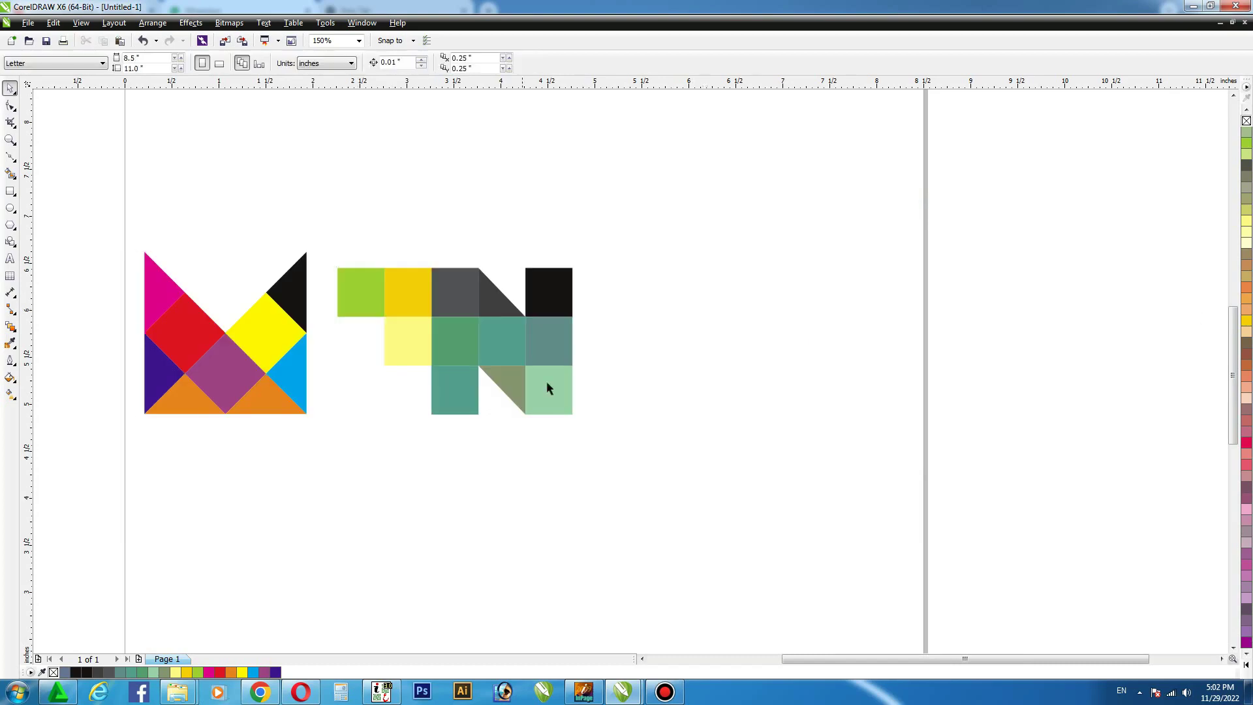
Draw a rectangle about 0.92 by 0.38 inches in the empty area to the right of the N-shaped mark.
left_click(11, 191)
left_click_drag(655, 282, 741, 318)
key("space")
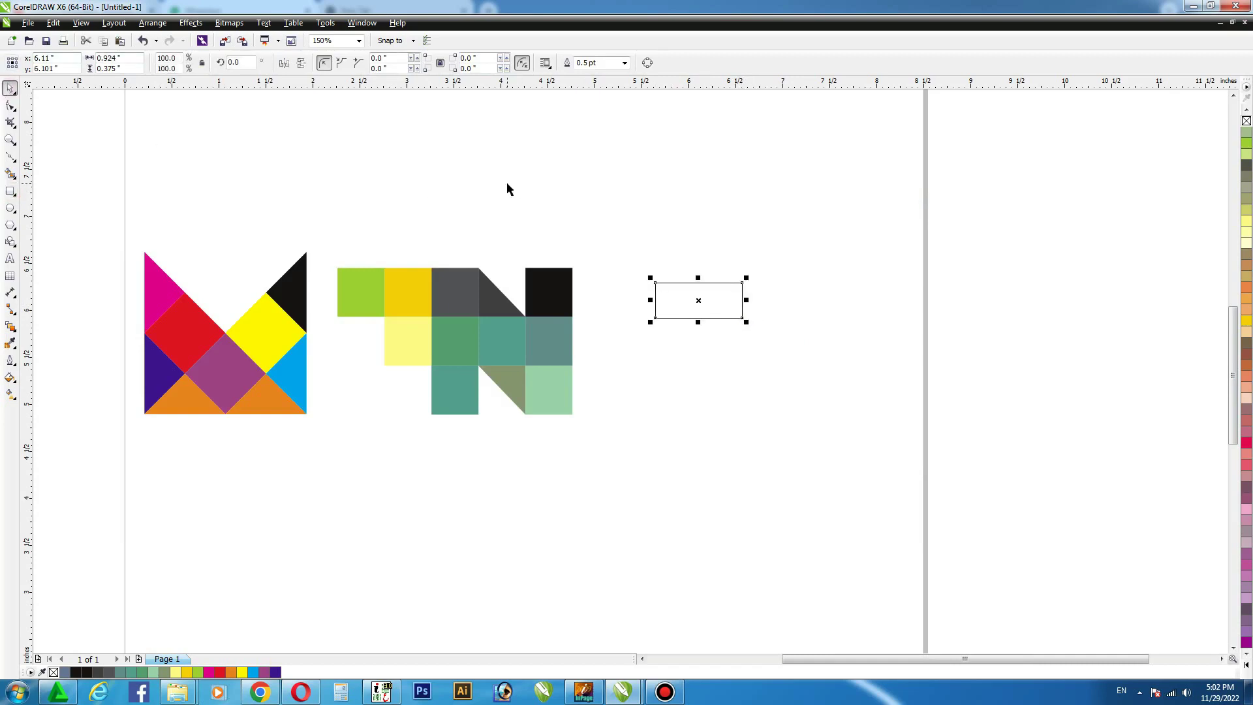
Convert the rectangle to curves and lower its two right nodes by the side's height to form a slanted parallelogram.
key("ctrl+q")
key("F10")
left_click_drag(793, 249, 745, 355)
left_click(11, 88)
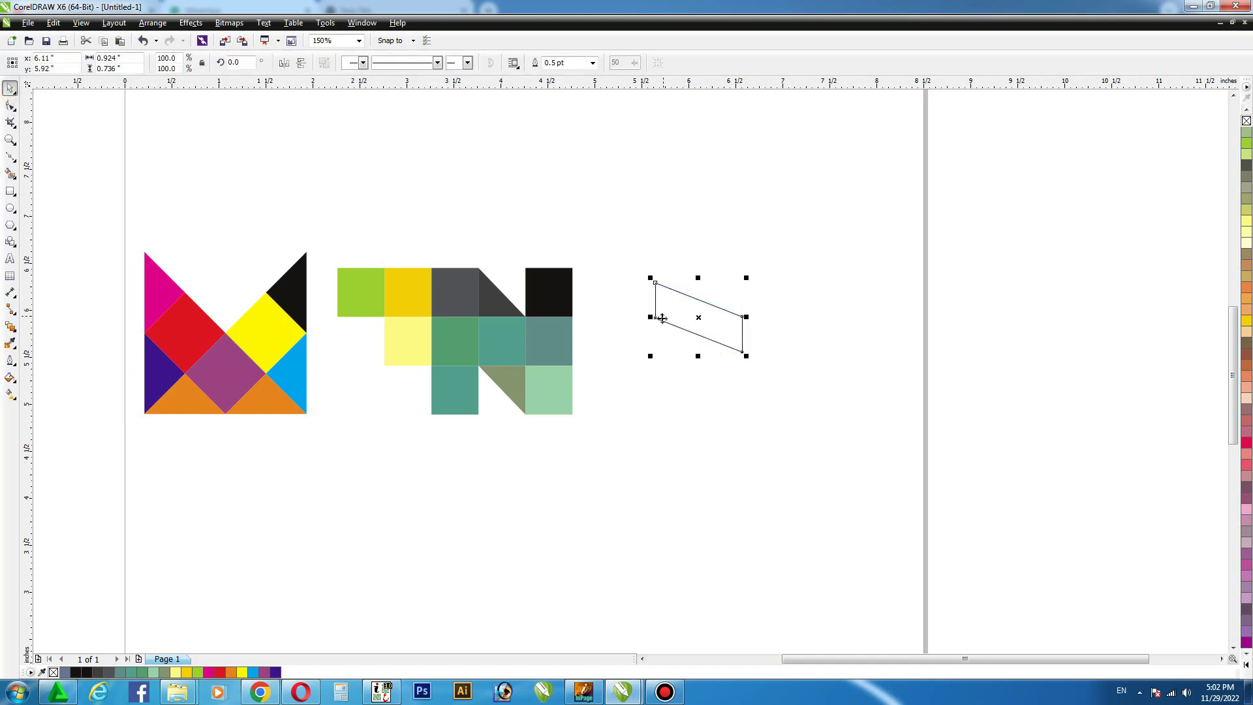
Duplicate and mirror the parallelogram, snapping the copies corner to corner into a closed four-sided box outline.
left_click_drag(655, 318, 742, 283)
left_click(723, 320, "shift")
key("Escape")
Create filled shapes with Smart Fill from the two side triangles and four slanted faces of the box outline, leaving the central diamond empty.
left_click(11, 173)
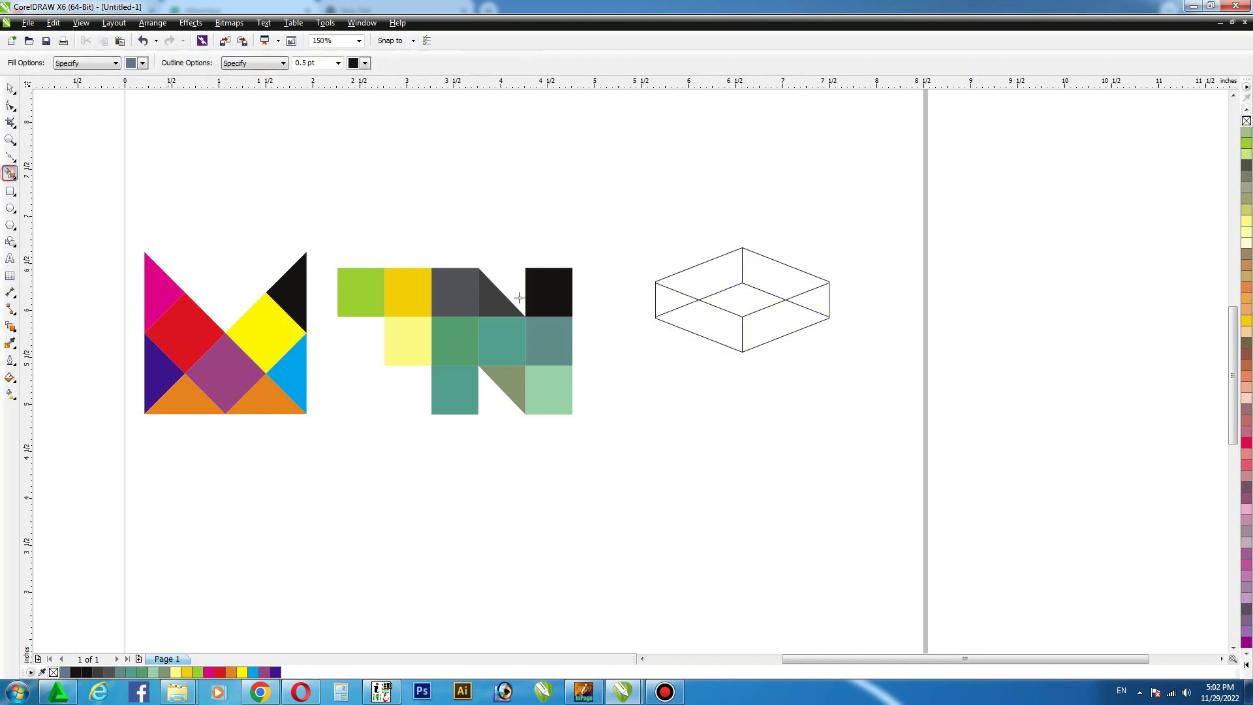
left_click(652, 290)
left_click(657, 302)
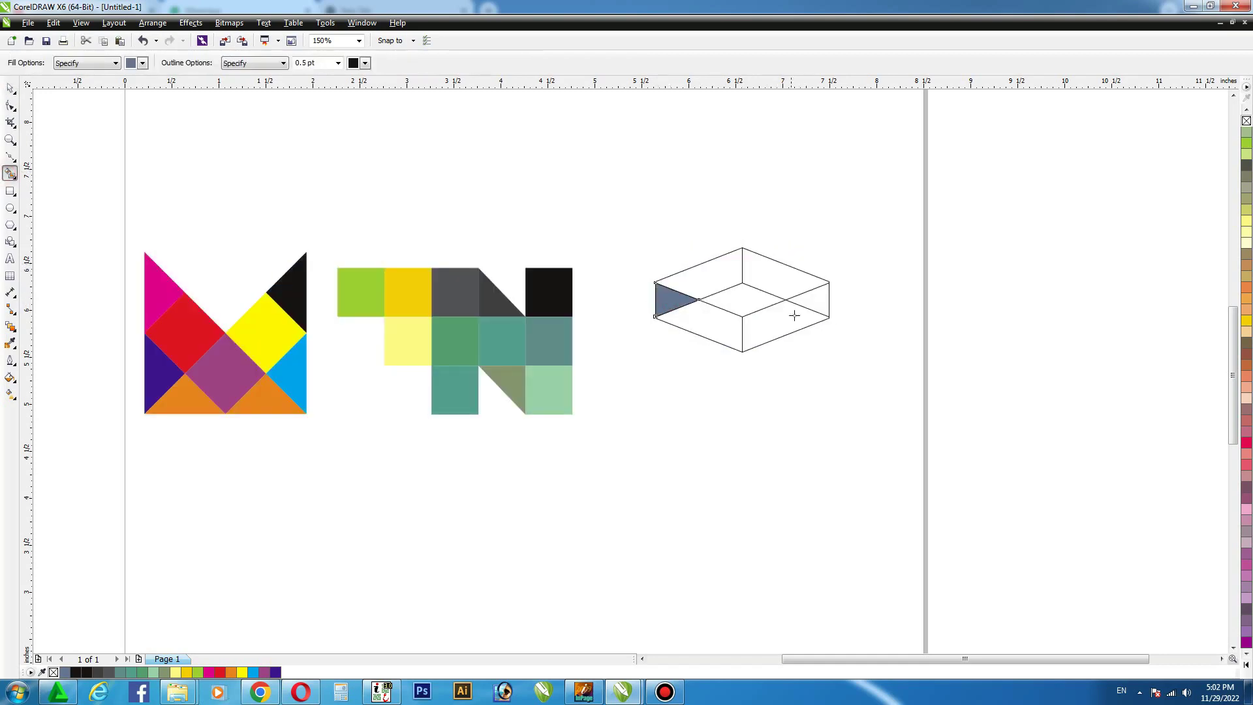
left_click(791, 316)
left_click(770, 325)
left_click(717, 320)
left_click(724, 270)
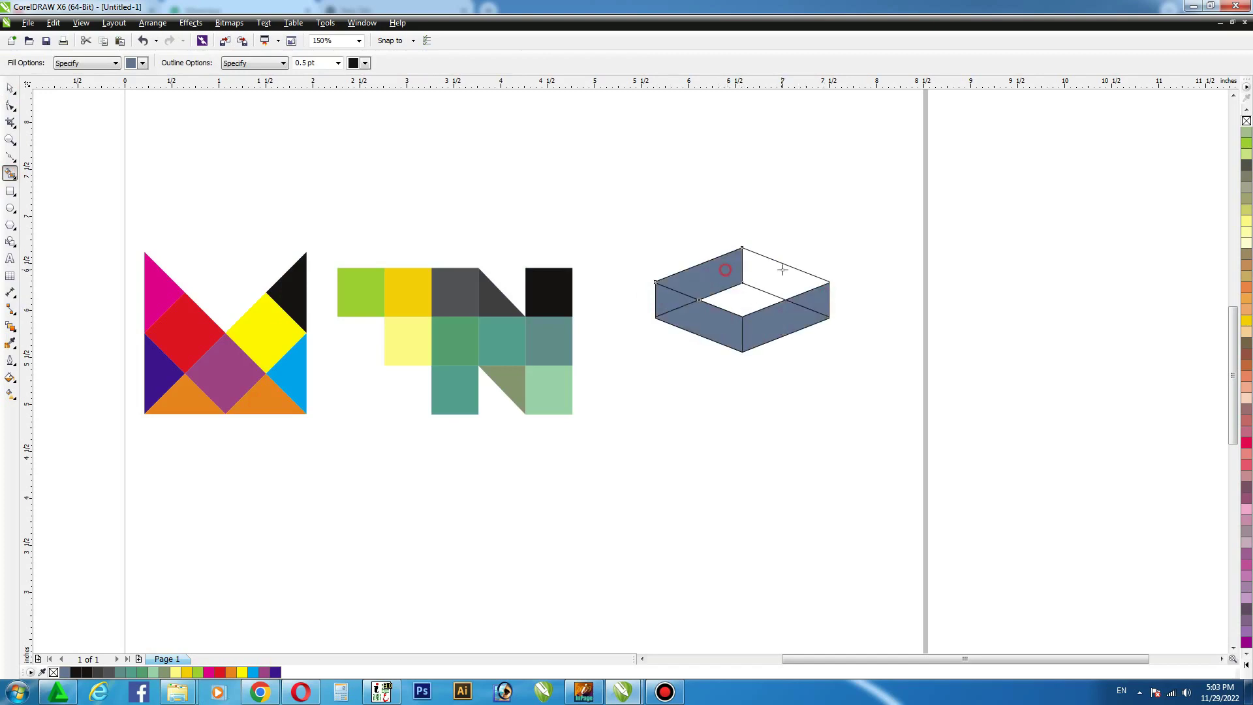
left_click(783, 271)
key("space")
Fill the left triangle of the box mark with cyan and set its magenta component to 30.
left_click(654, 294)
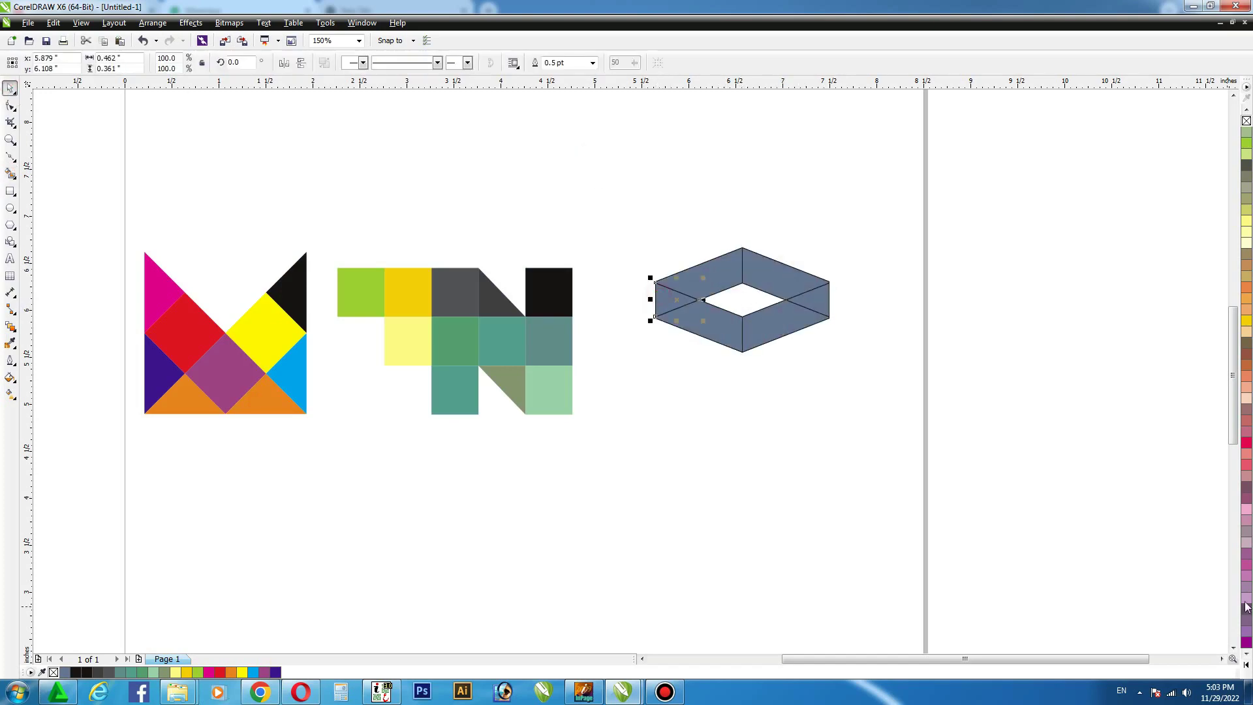
key("Tab")
left_click(662, 305)
left_click(1245, 664)
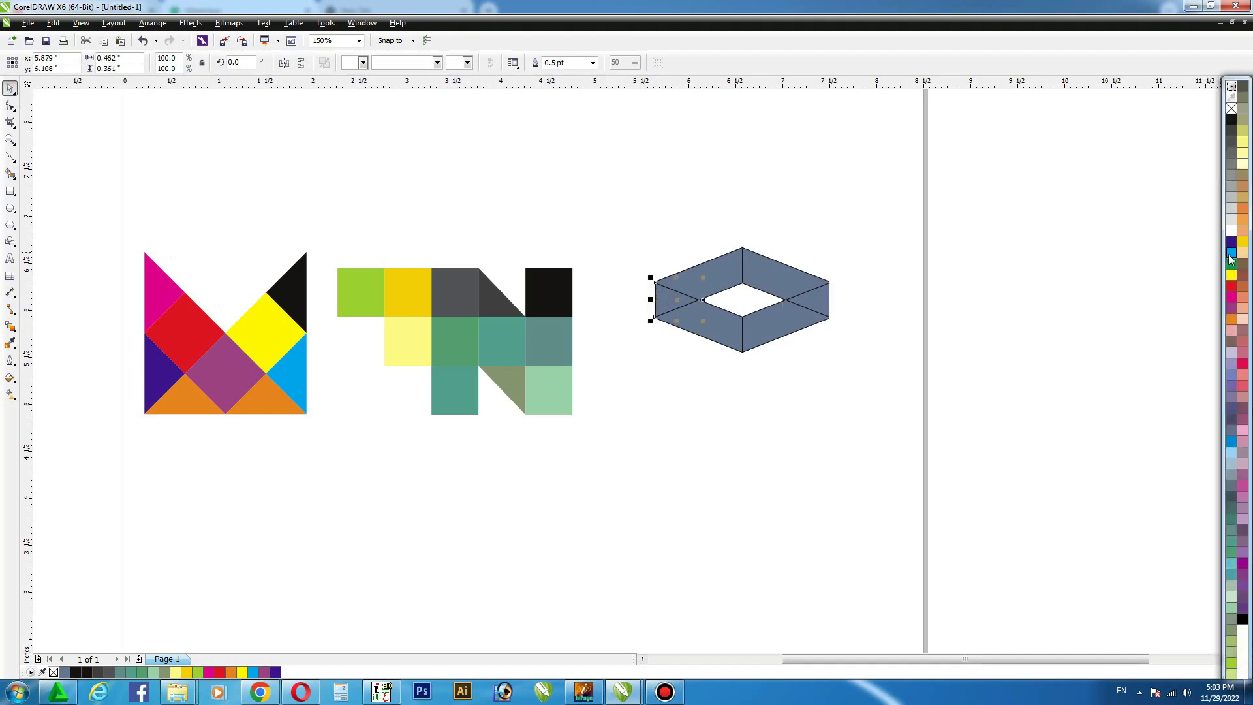
left_click(1229, 257)
key("shift+F11")
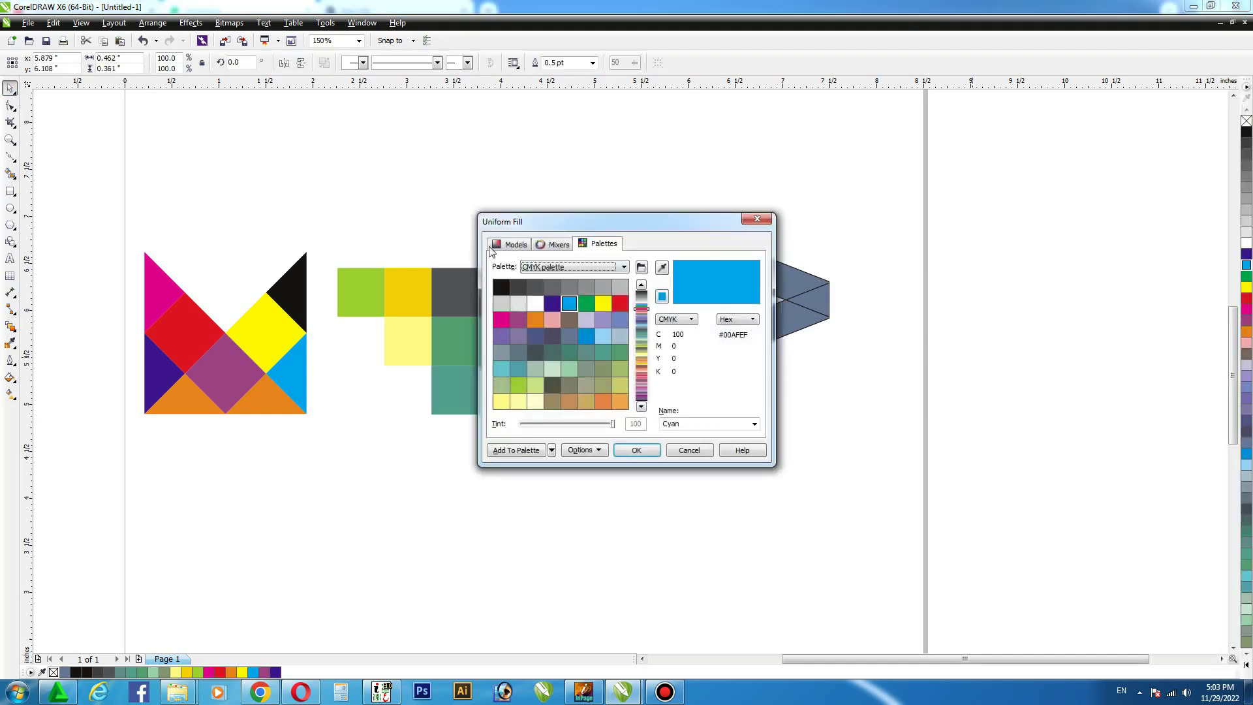
left_click(511, 244)
left_click(686, 353)
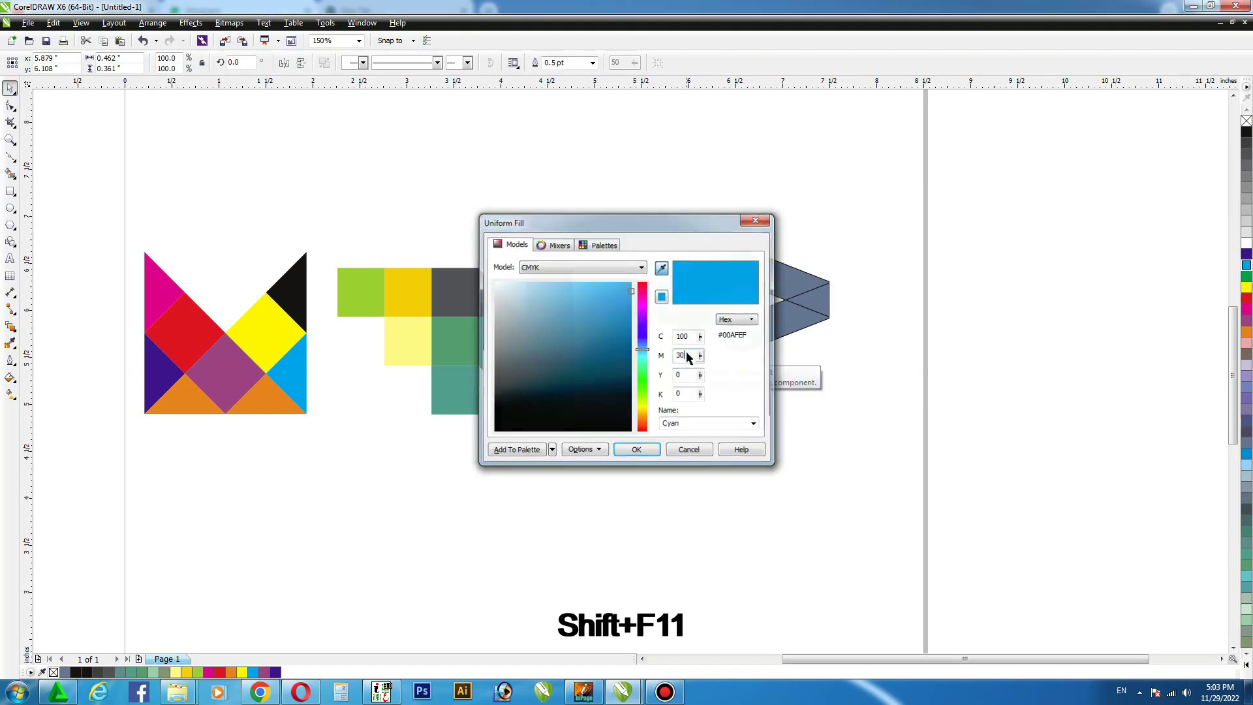
key("Return")
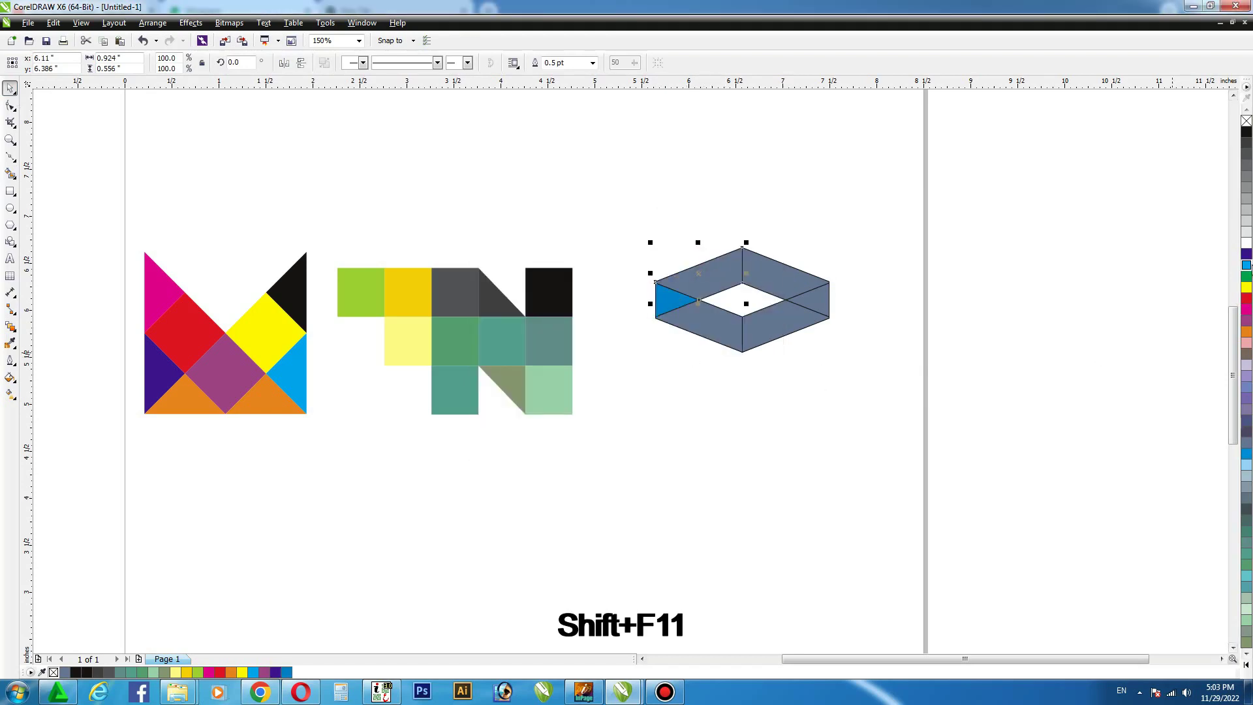
Fill the upper-left face of the box mark with cyan and the upper-right face with dark blue.
left_click(1246, 264)
left_click(800, 271)
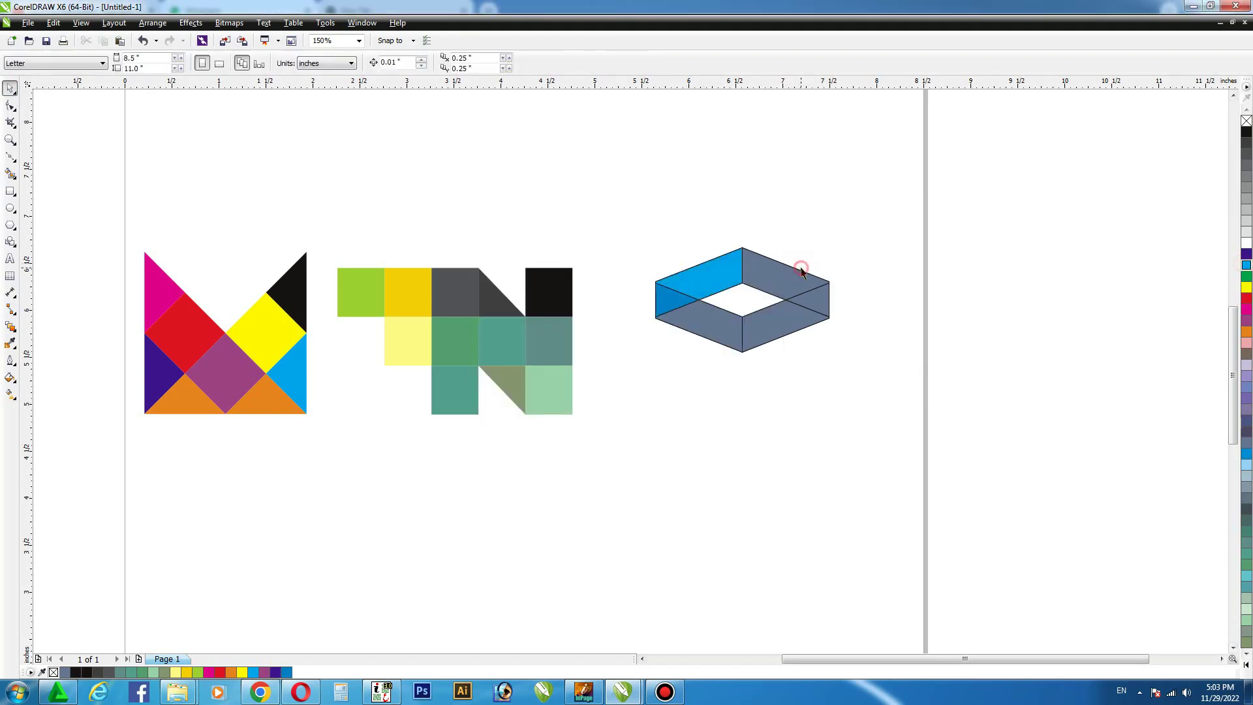
left_click(1246, 254)
Fill the right triangle of the box mark with green and darken it by raising its black component.
key("Tab")
left_click(1246, 278)
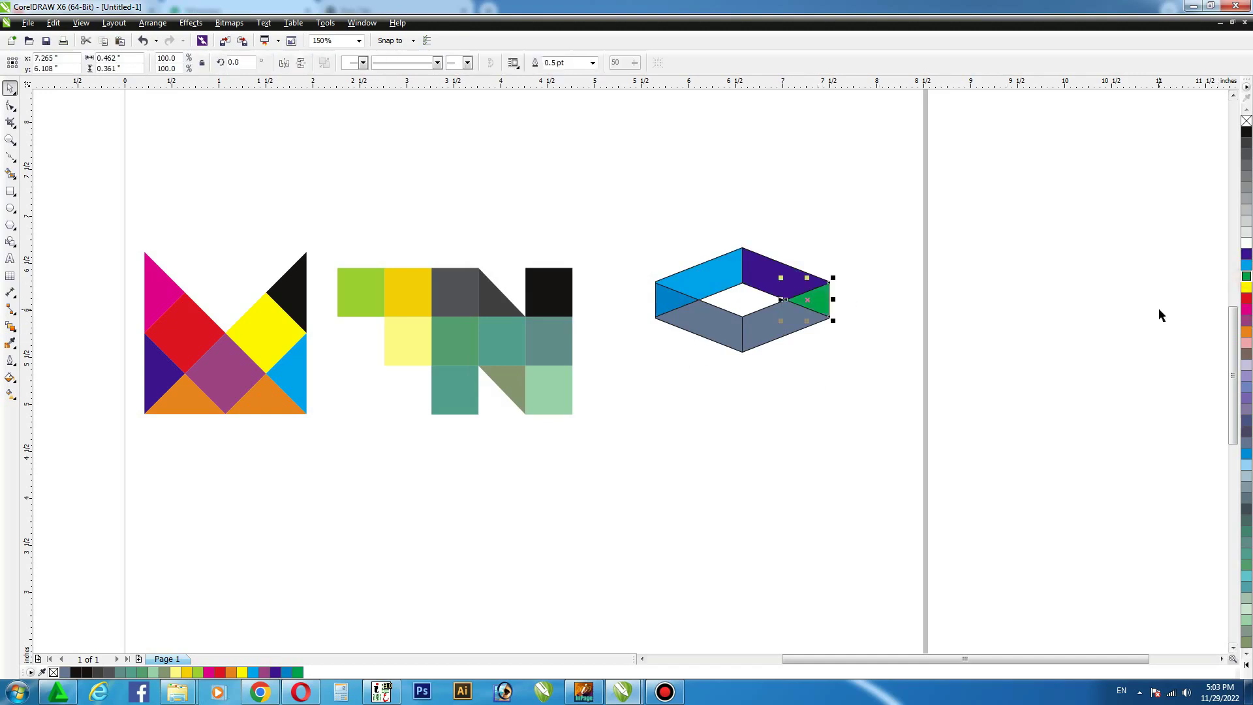
key("shift+F11")
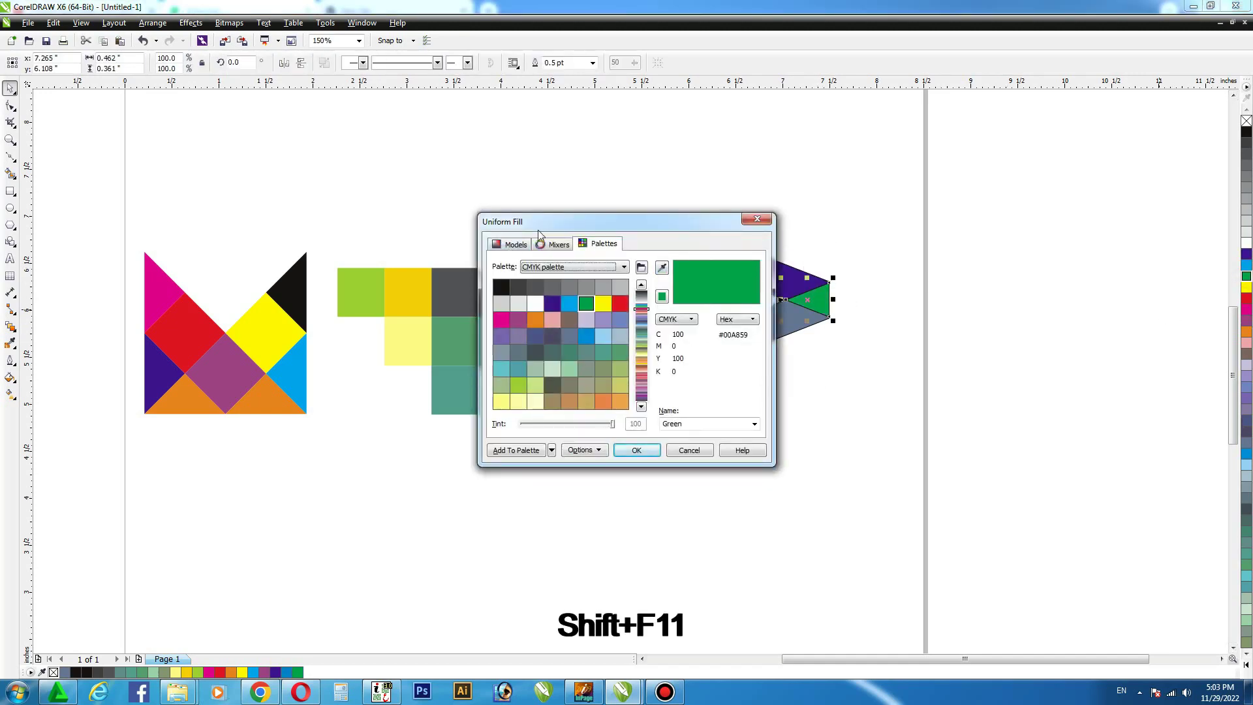
left_click(512, 244)
left_click(688, 392)
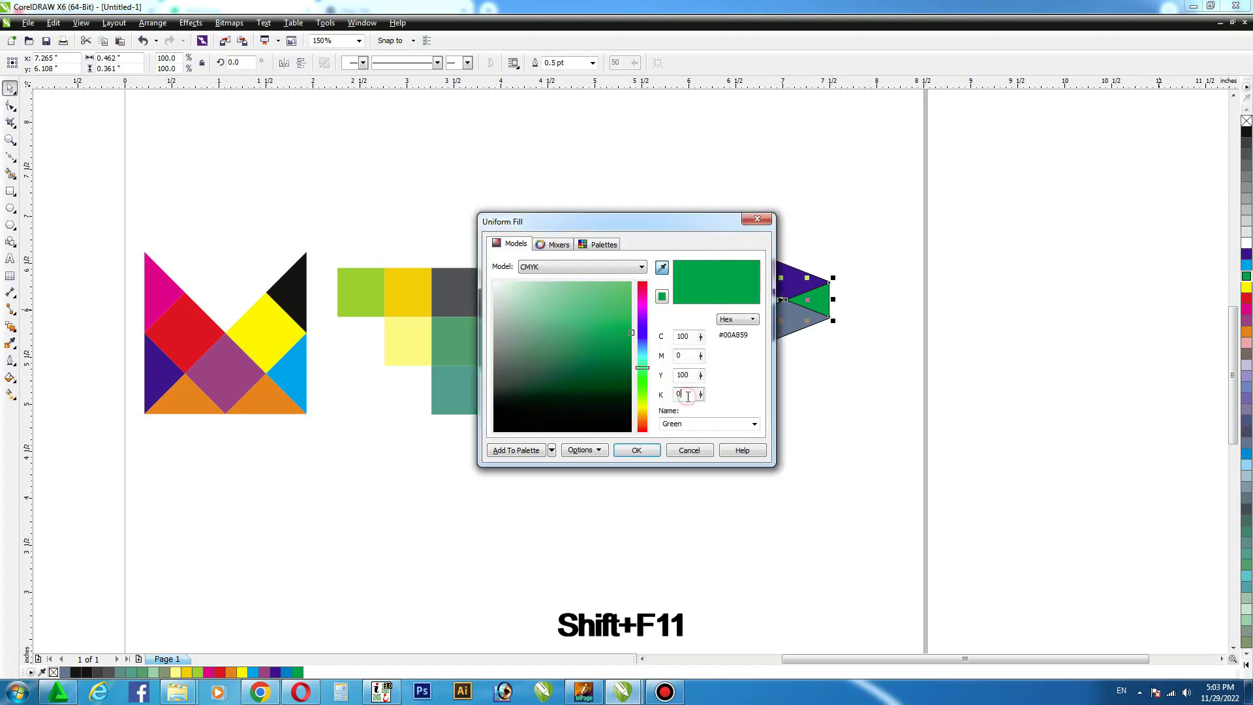
key("Return")
Fill the lower-right face of the box mark with green and set its cyan component to 85.
left_click(770, 333)
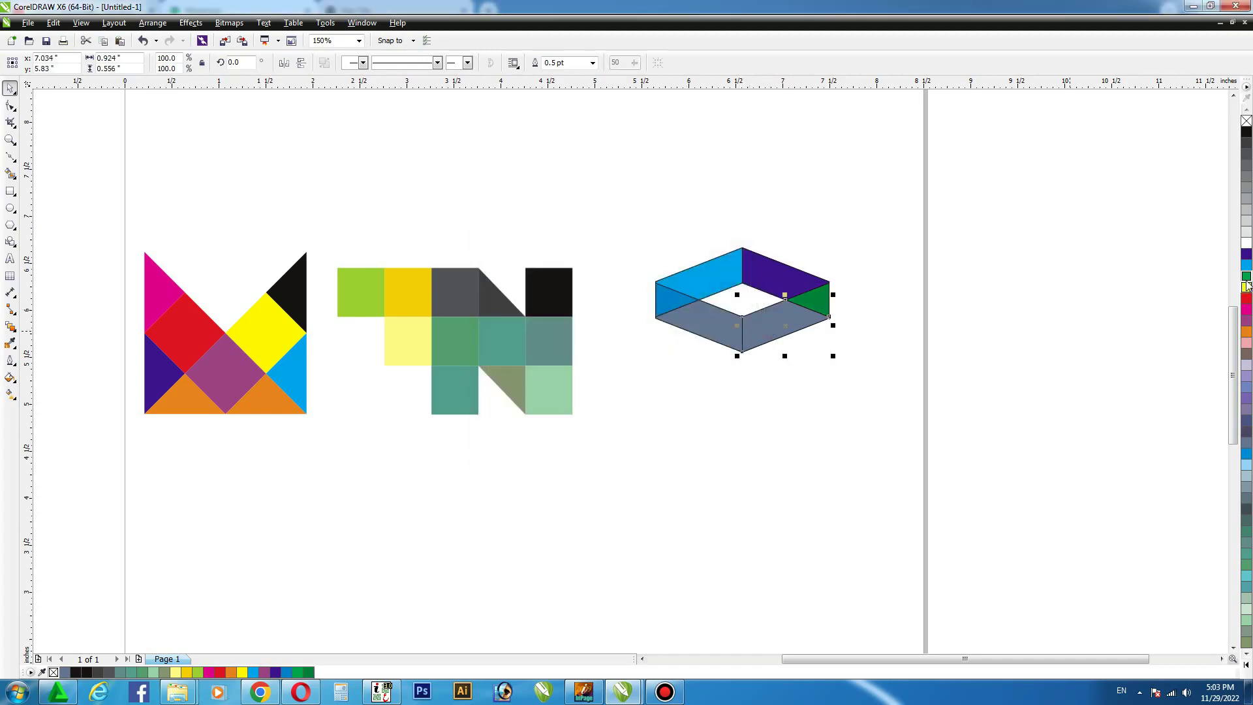
left_click(1246, 277)
key("shift+F11")
left_click(505, 243)
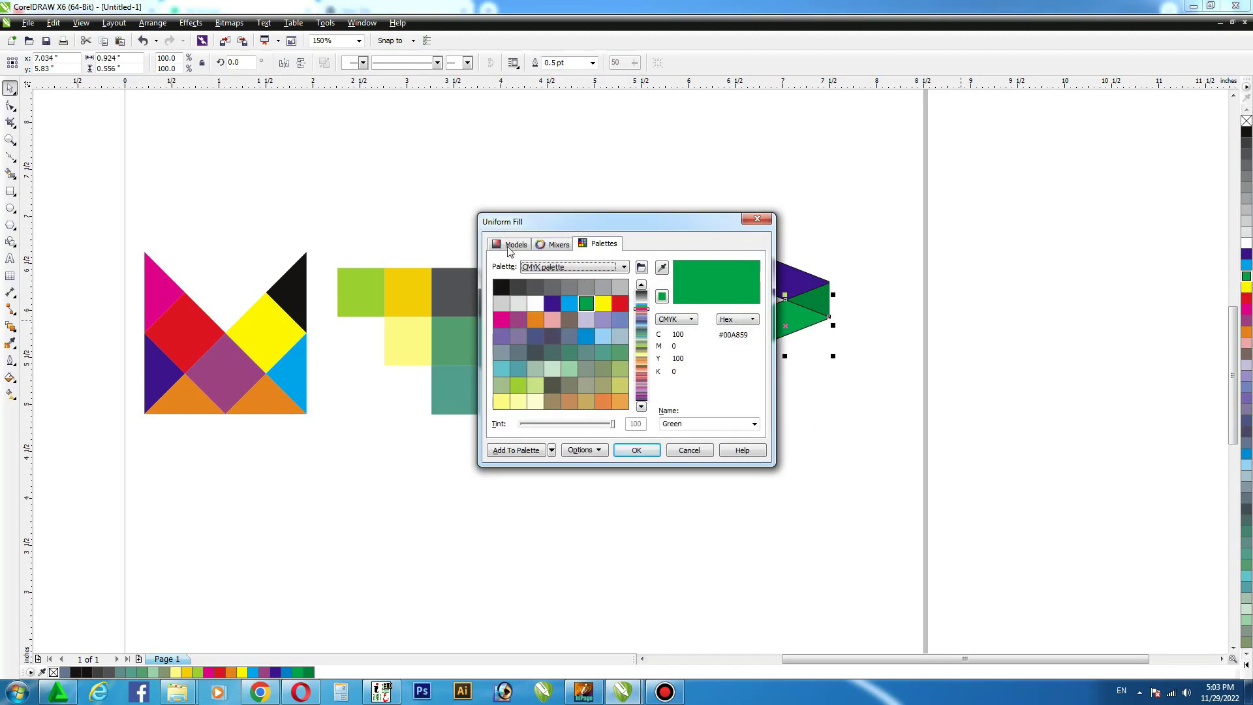
left_click(510, 243)
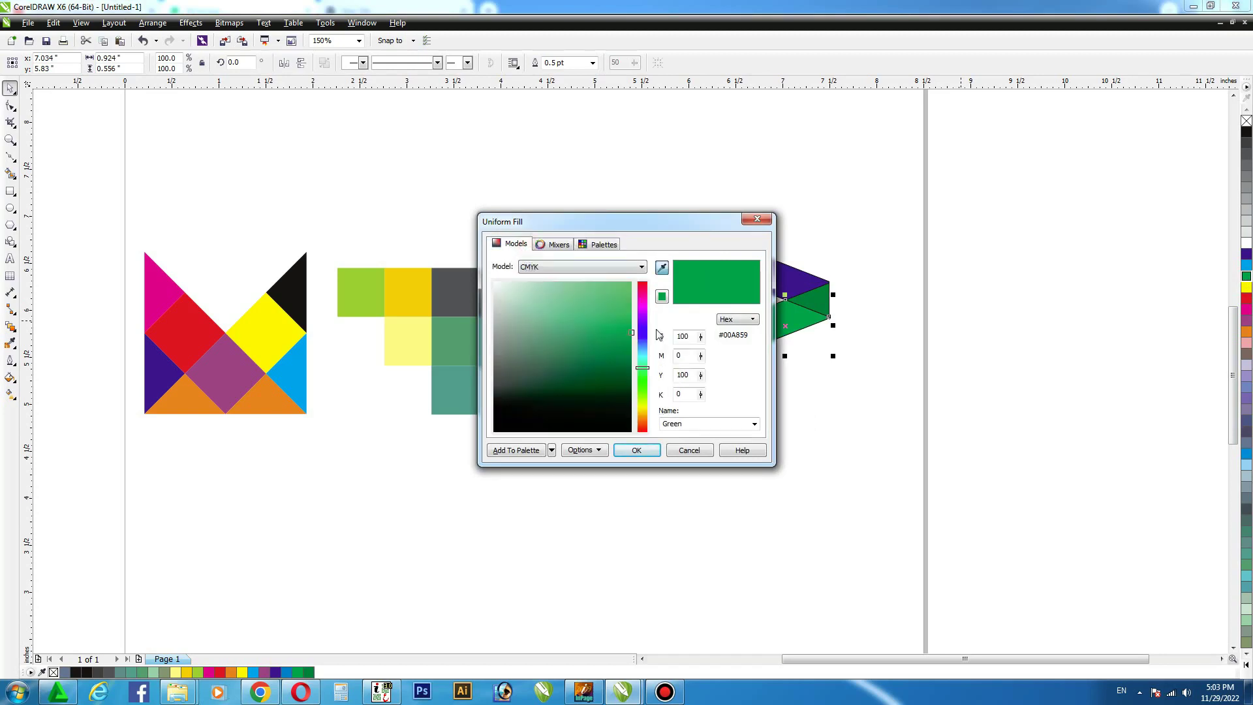
key("BackSpace")
key("BackSpace")
key("BackSpace")
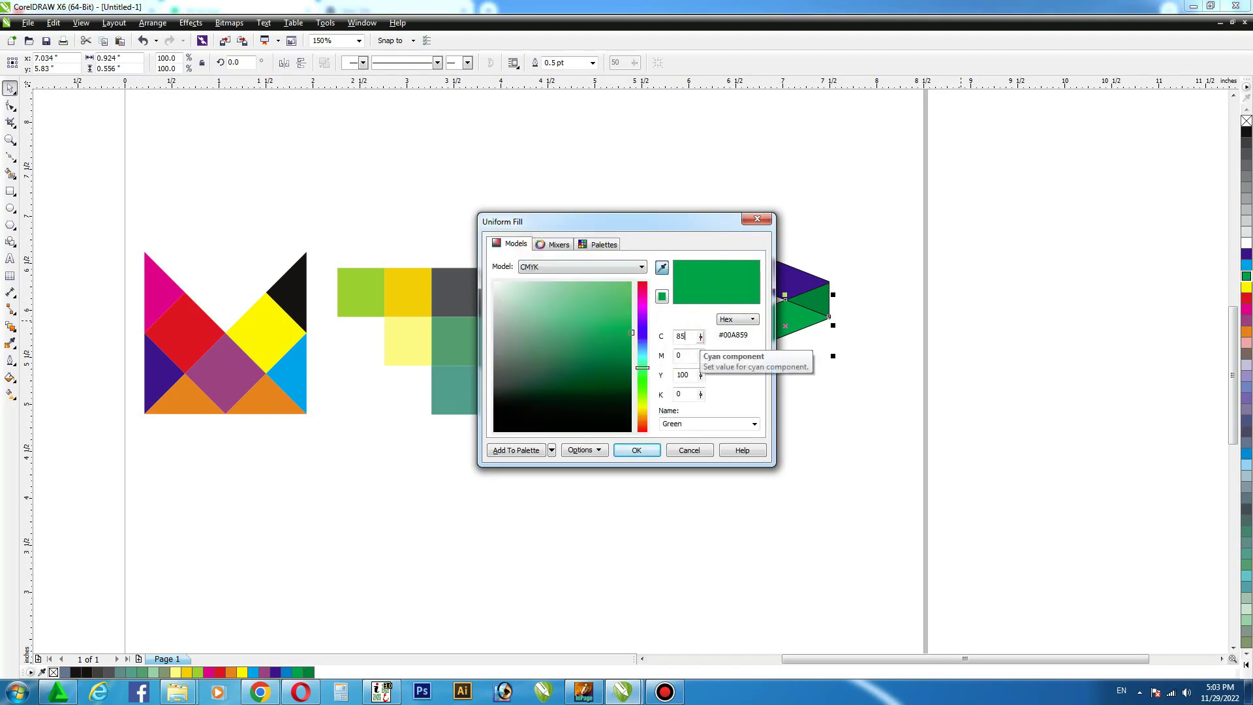
key("Tab")
type("8")
key("Return")
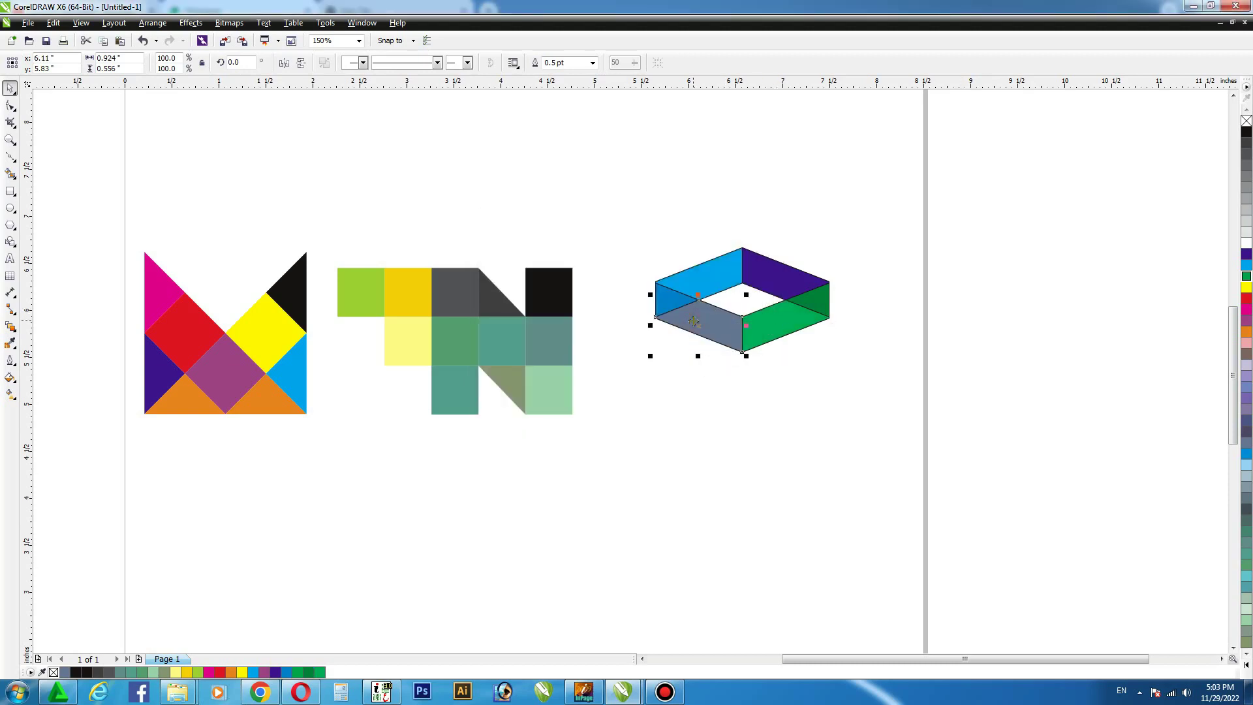
Fill the lower-left face with light green and remove the outlines from all shapes of the box mark.
left_click(1246, 665)
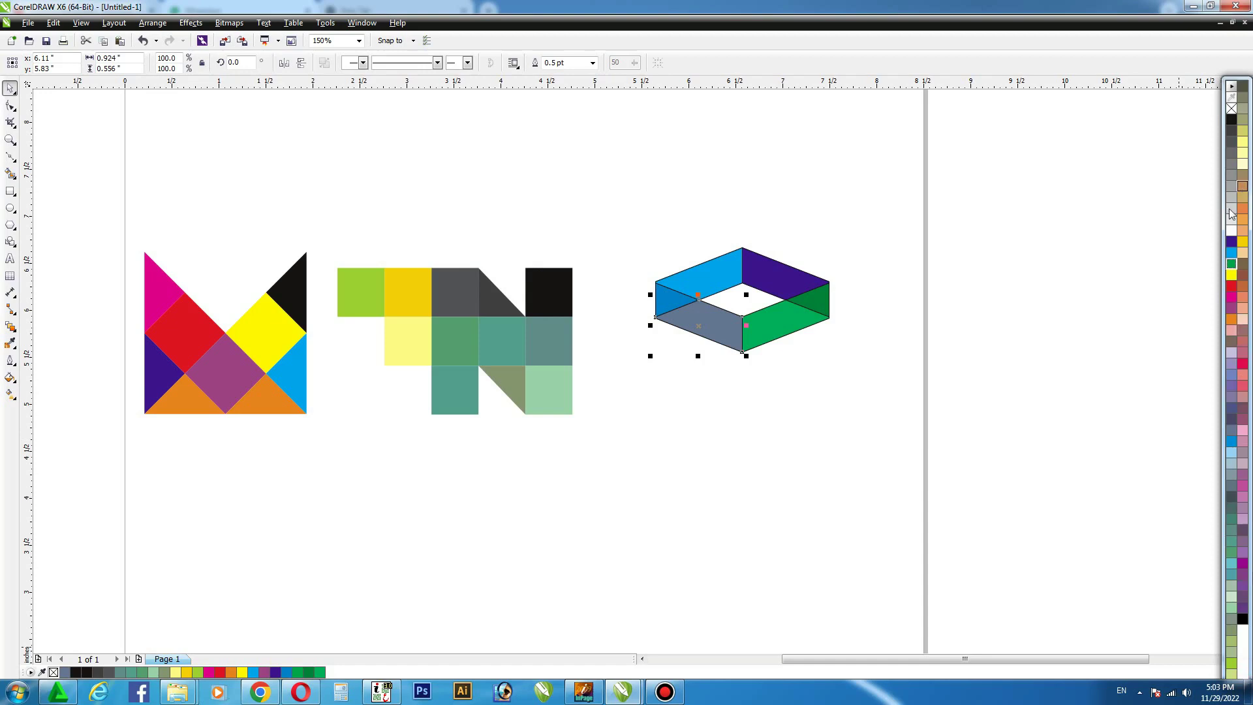
left_click(1230, 649)
left_click(942, 400)
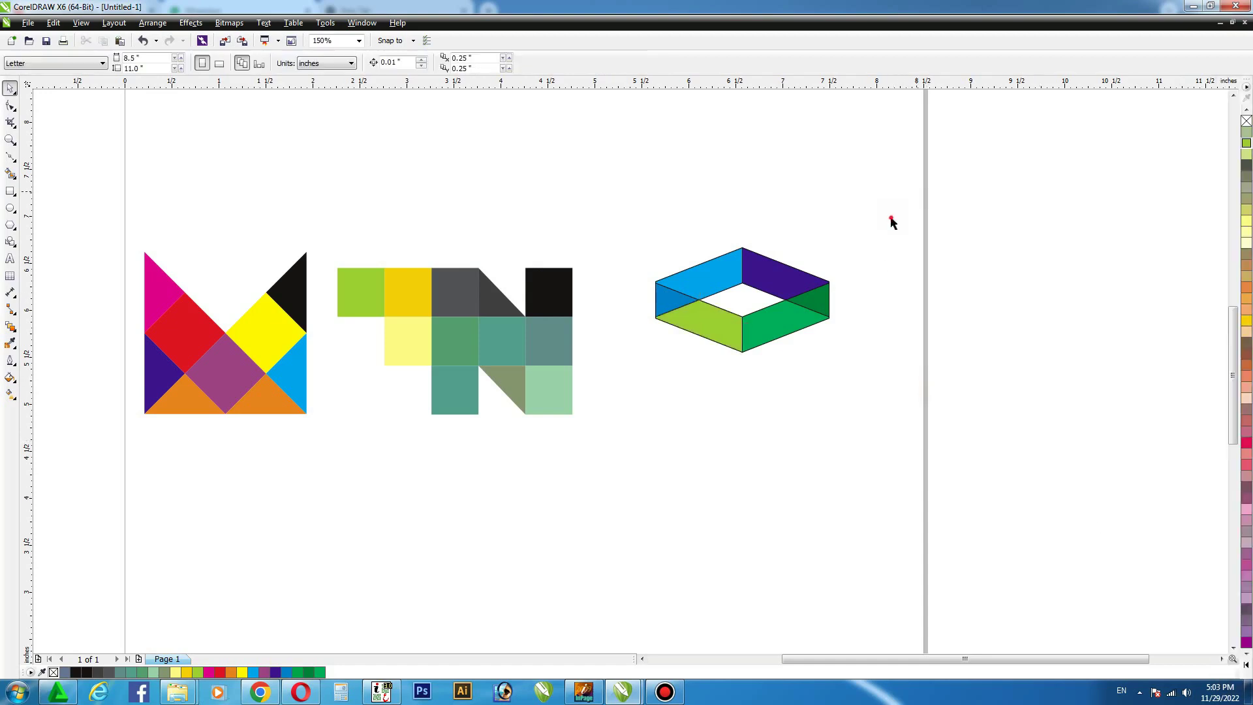
left_click_drag(917, 193, 642, 360)
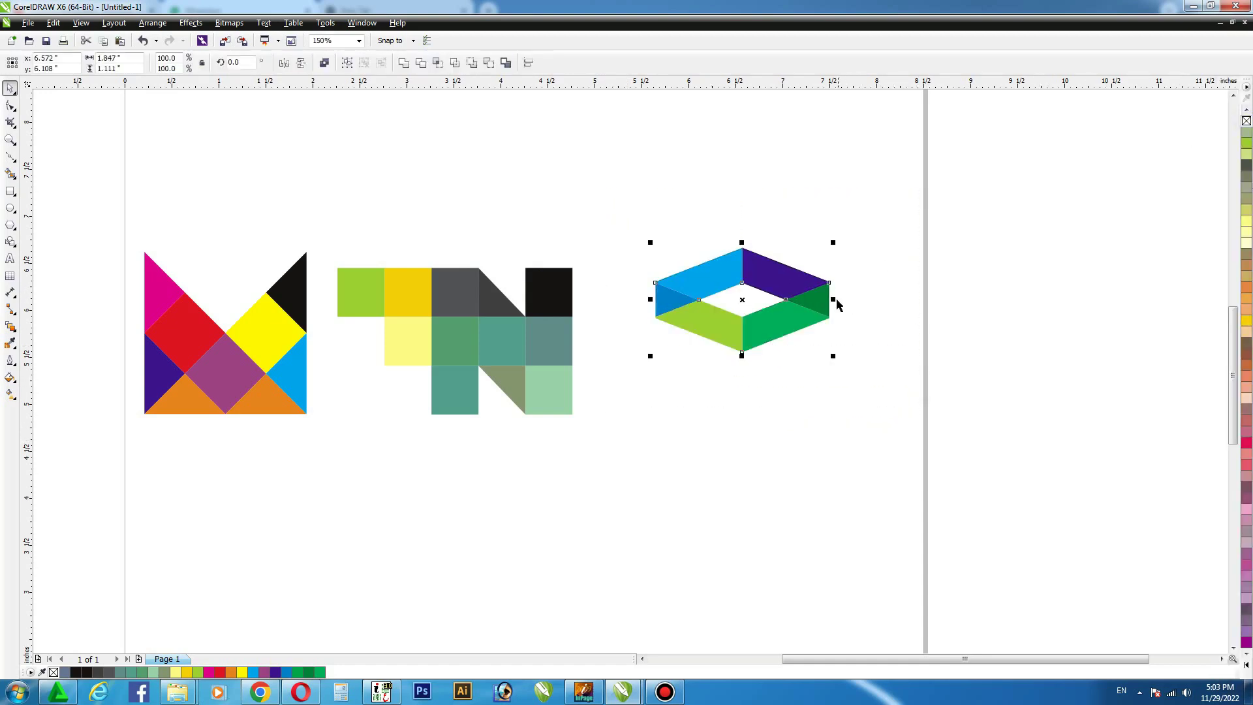
Narrow the box mark to about 1.39 inches wide, then enlarge it proportionally and align it beside the N-shaped mark.
left_click_drag(832, 299, 813, 306)
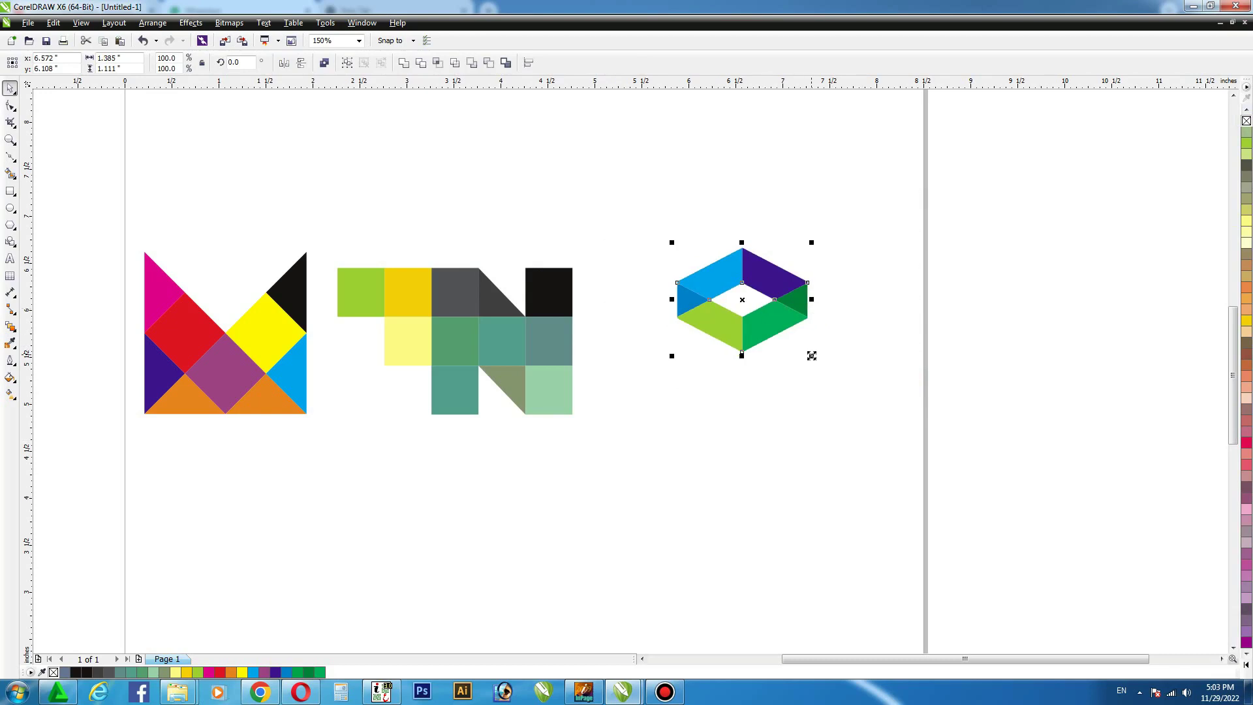
left_click_drag(811, 356, 847, 394)
left_click_drag(741, 300, 720, 342)
left_click(881, 243)
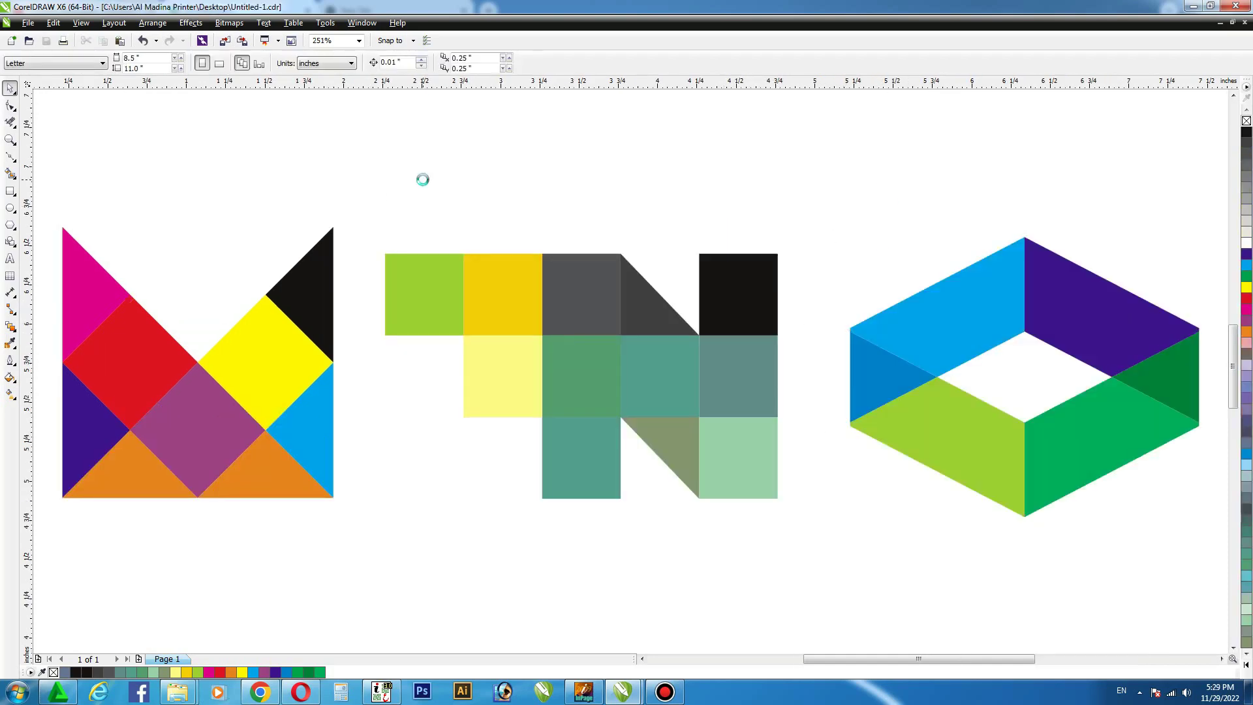
Move all three finished marks together to the right to free space on the left of the page.
scroll(423, 179, "down", 2)
left_click_drag(201, 146, 883, 435)
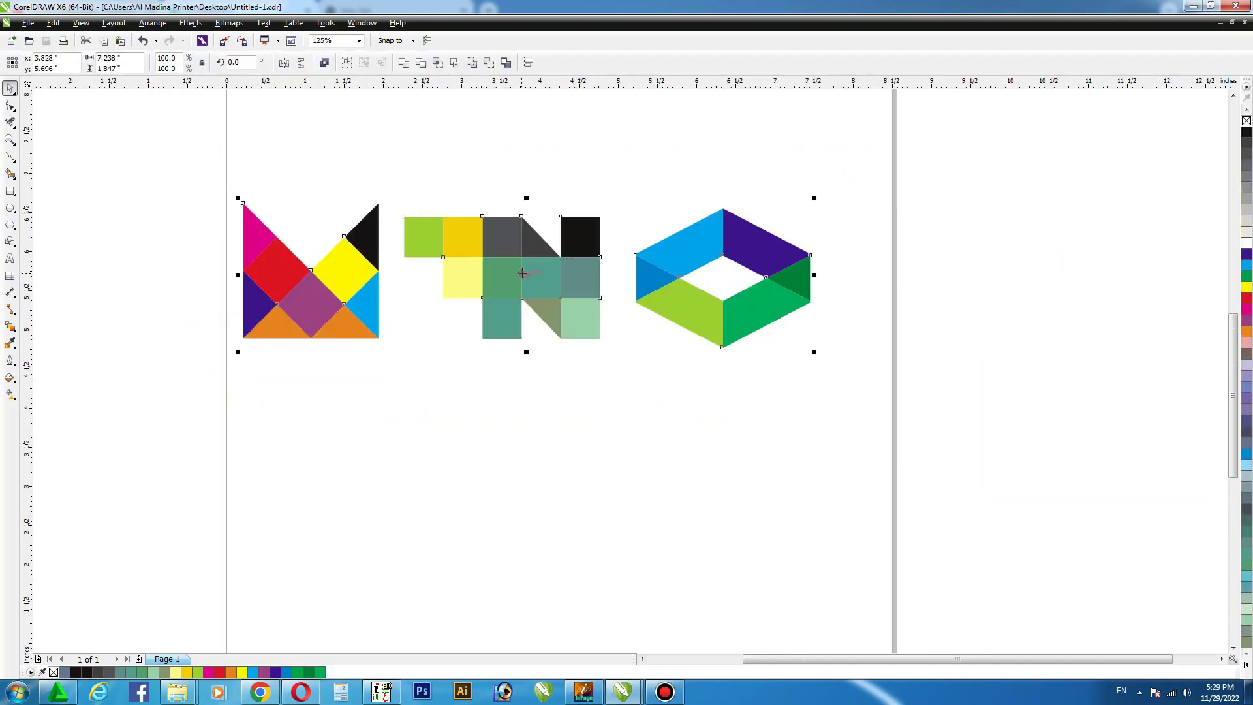
left_click_drag(523, 272, 804, 274)
left_click(302, 242)
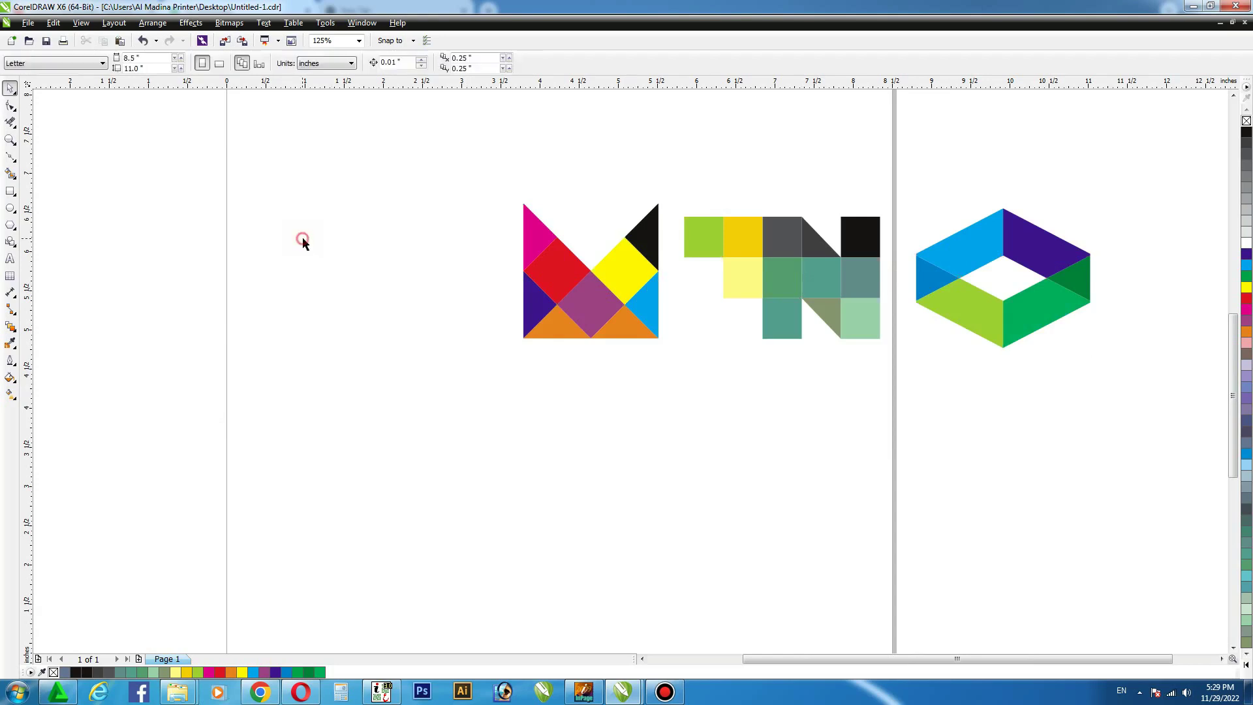
Draw a rectangle about 0.91 by 2.06 inches left of the marks and round its two bottom corners to 0.454 inches.
left_click(9, 190)
left_click_drag(300, 239, 372, 400)
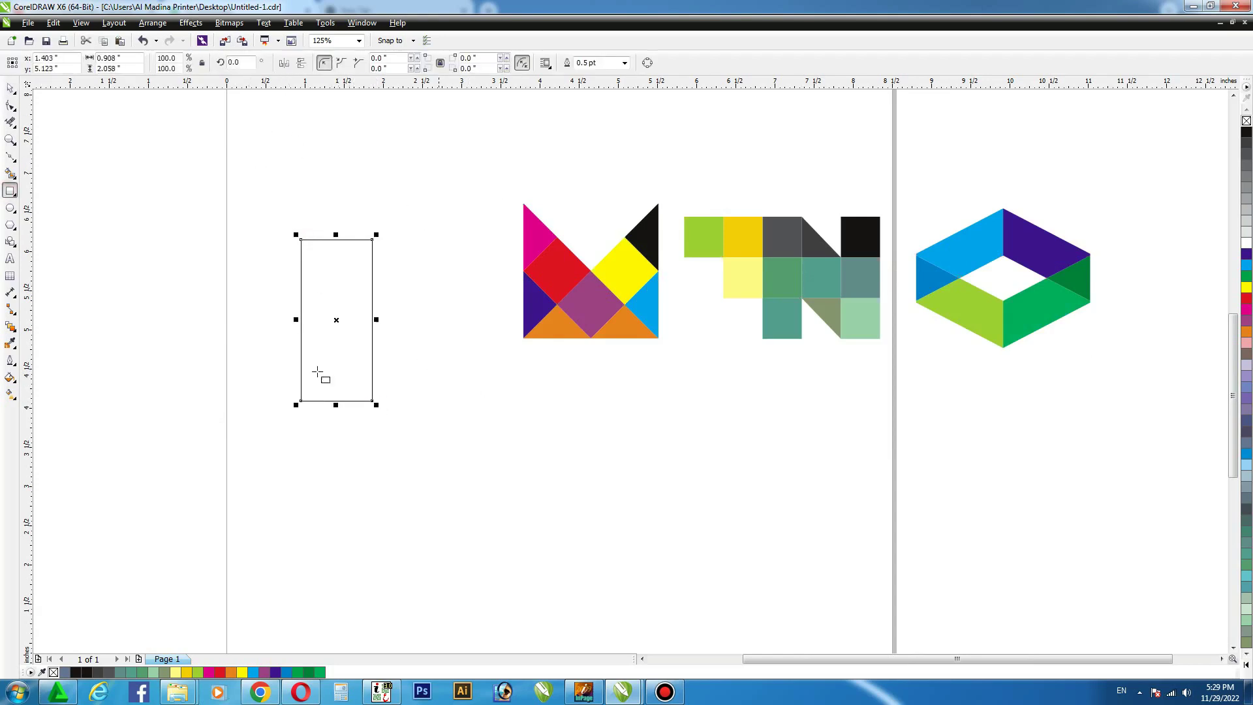
left_click(10, 105)
left_click(301, 400)
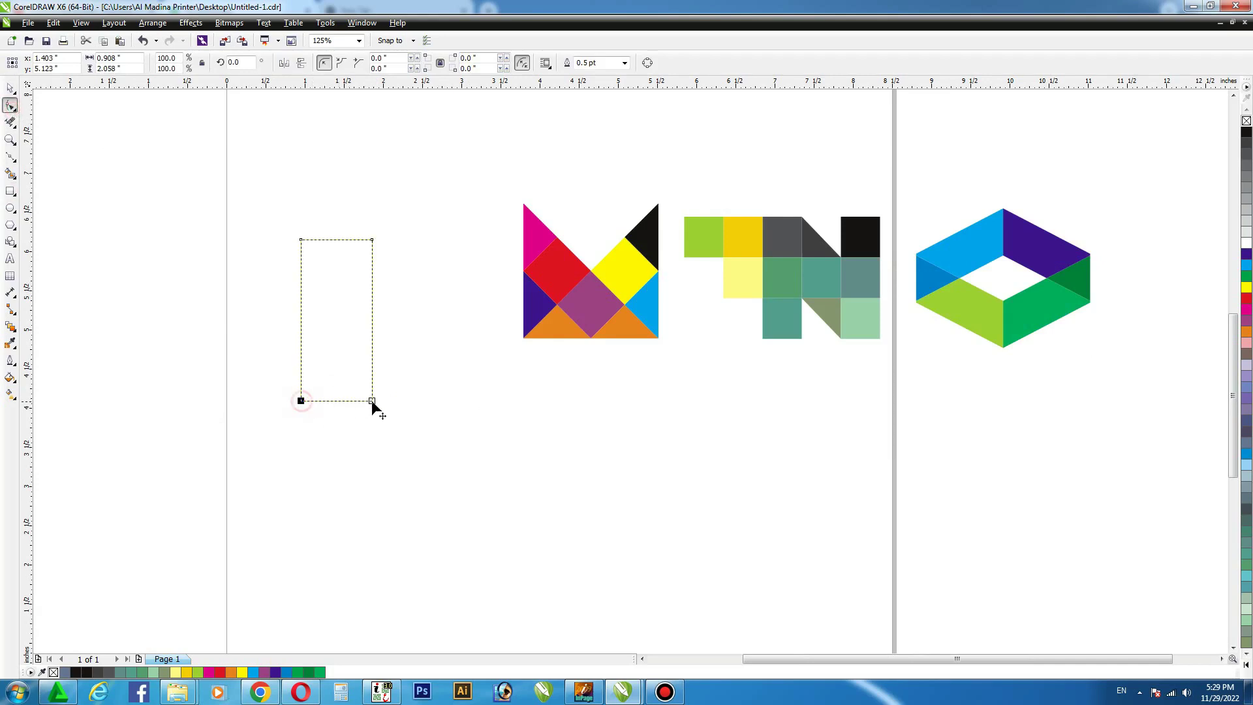
left_click_drag(371, 402, 304, 362)
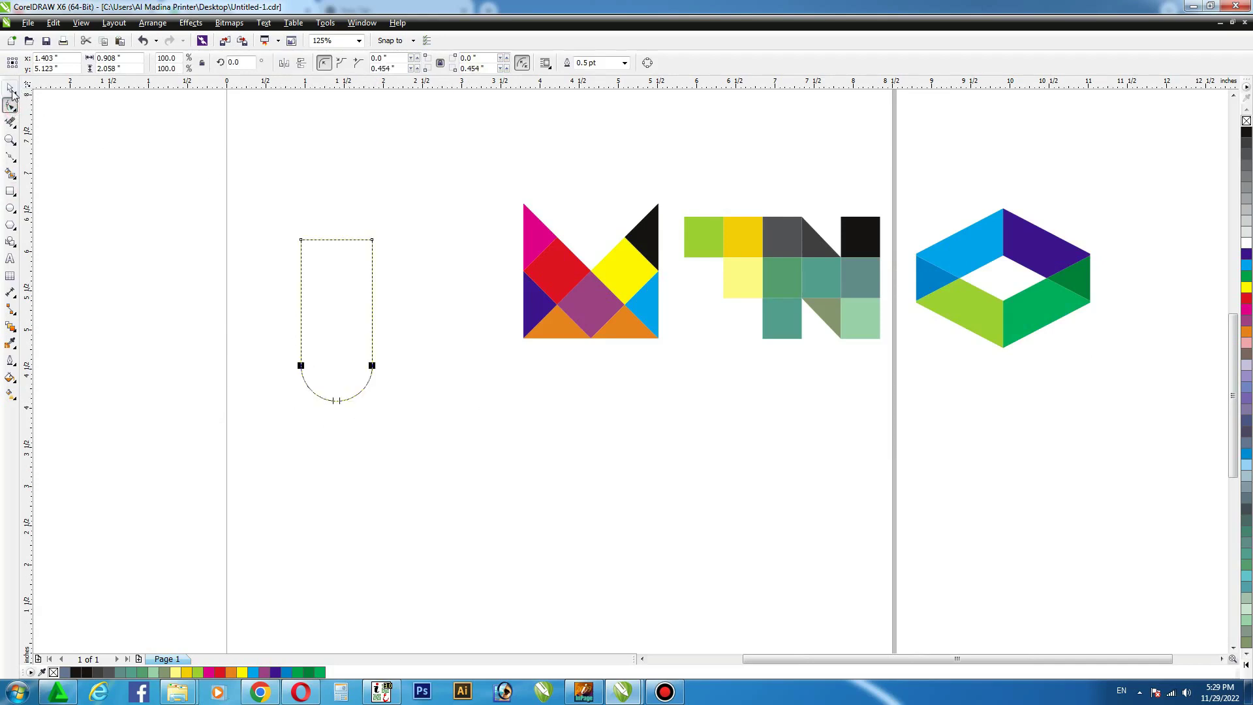
left_click(70, 131)
Draw a thin rectangle about 1.1 by 0.18 inches across the top of the tube shape and align it with the tube's top edge.
key("F6")
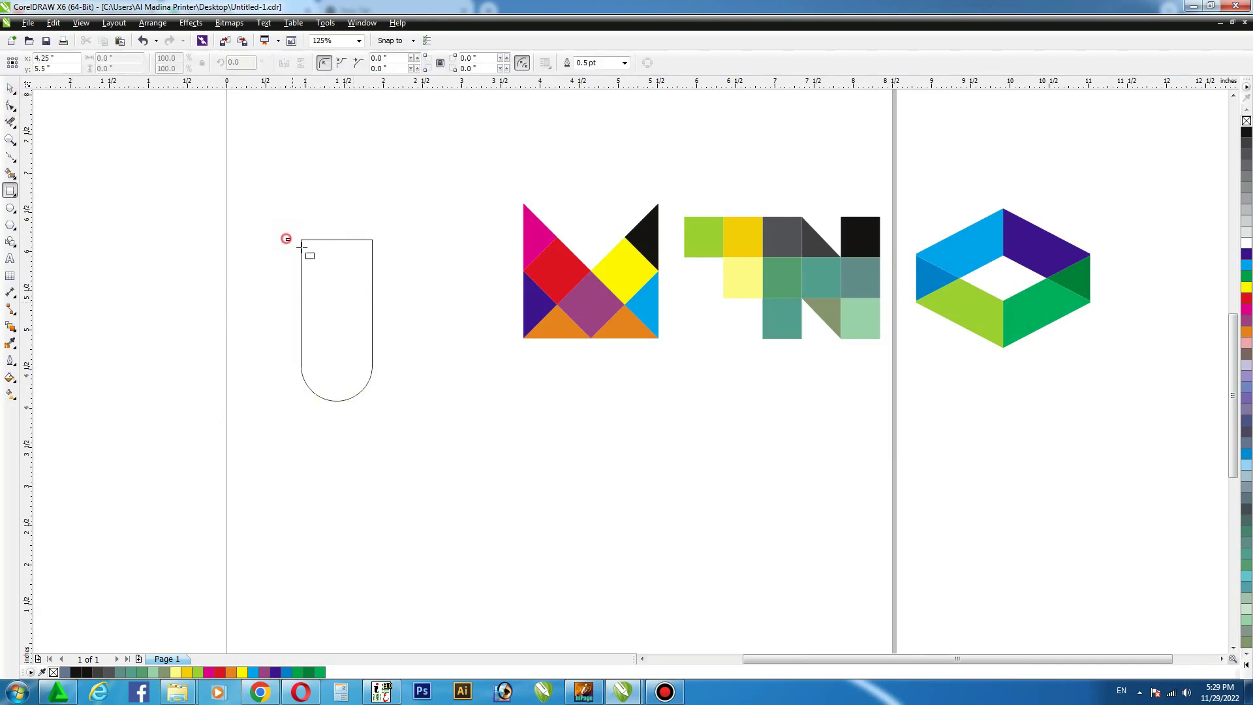
left_click_drag(285, 239, 373, 252)
key("space")
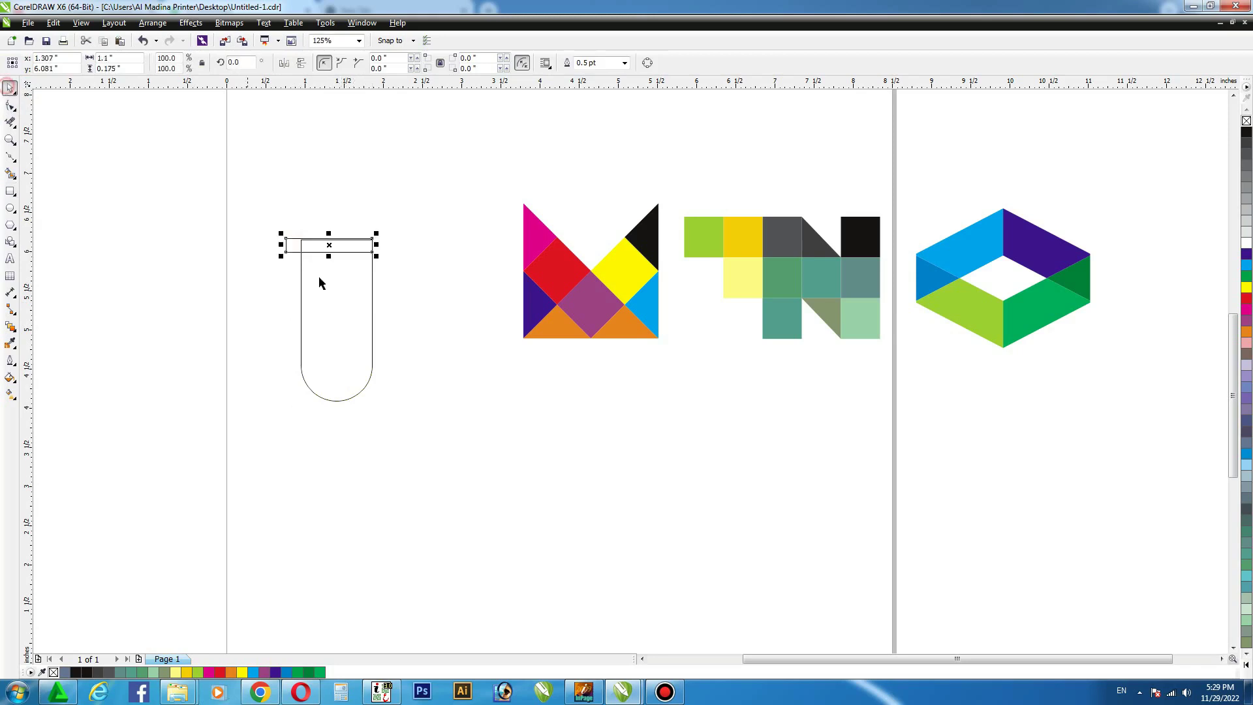
left_click(246, 266)
left_click(288, 246)
Round all four corners of the thin top rectangle to 0.088 inches, giving it semicircular ends.
key("F10")
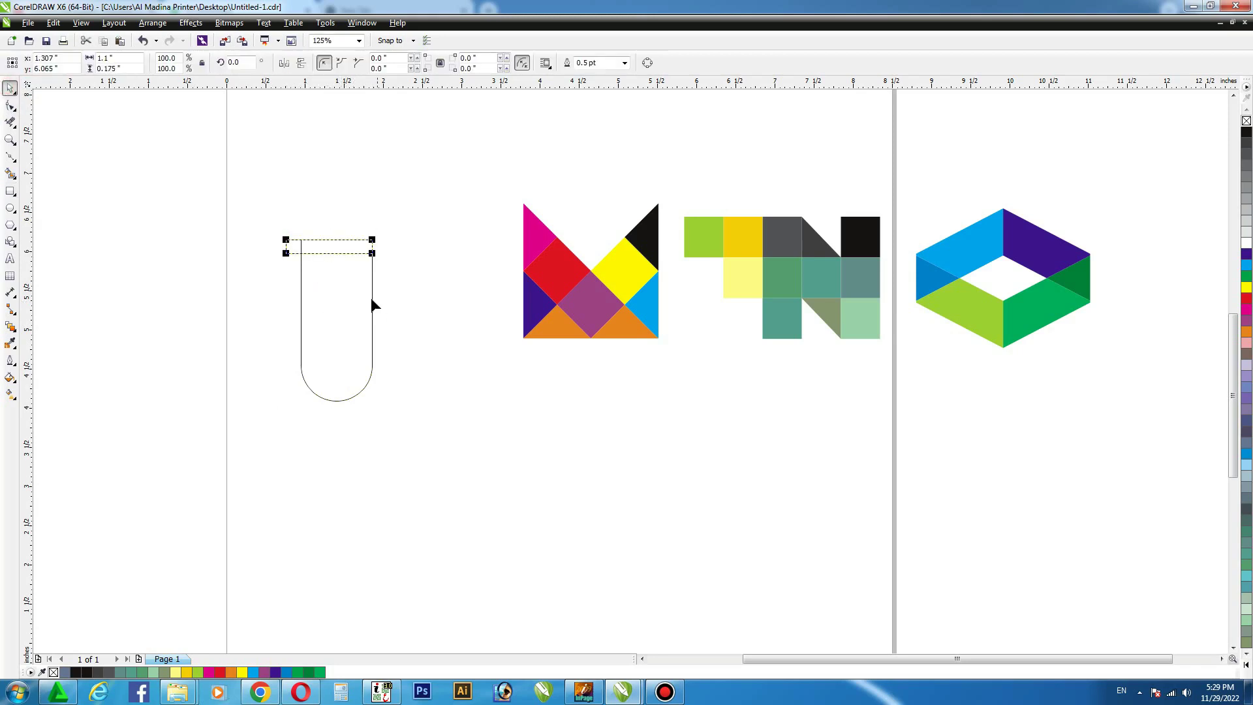
key("F10")
left_click_drag(285, 242, 299, 243)
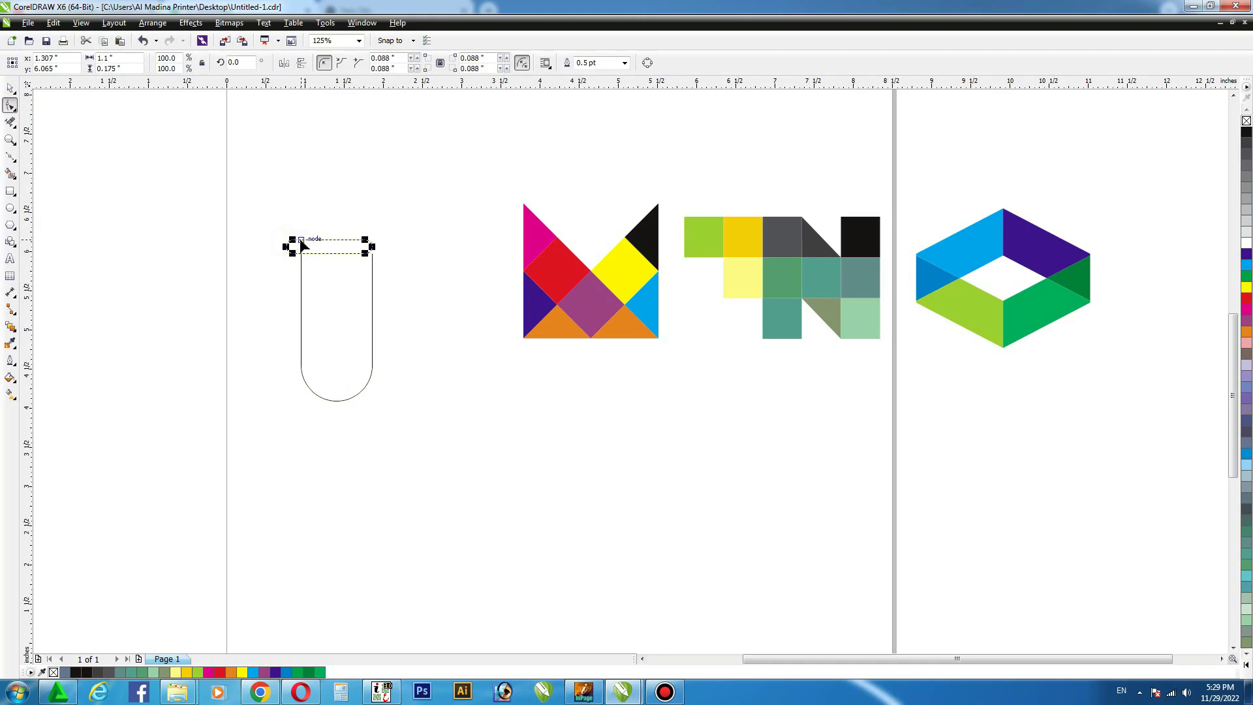
Undo the four-corner rounding of the thin top rectangle and round only its two left corners to 0.088 inches.
key("ctrl+z")
key("z")
left_click_drag(210, 209, 433, 359)
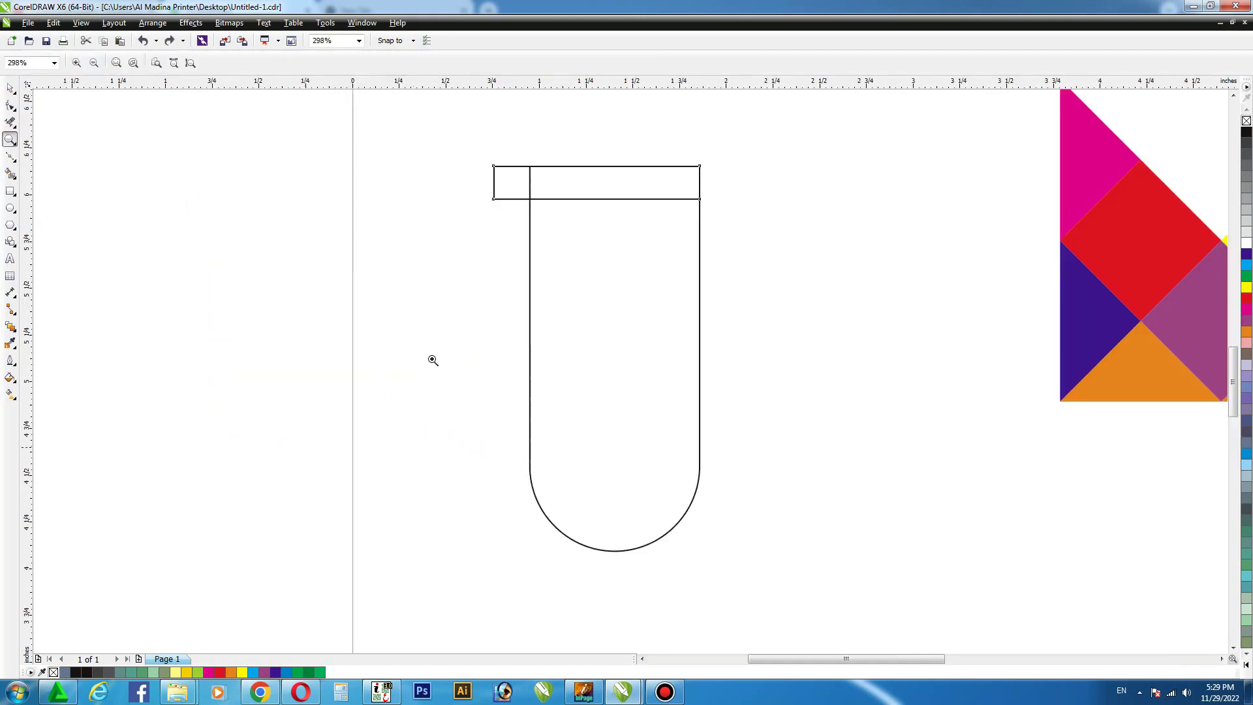
left_click(10, 89)
left_click(500, 199)
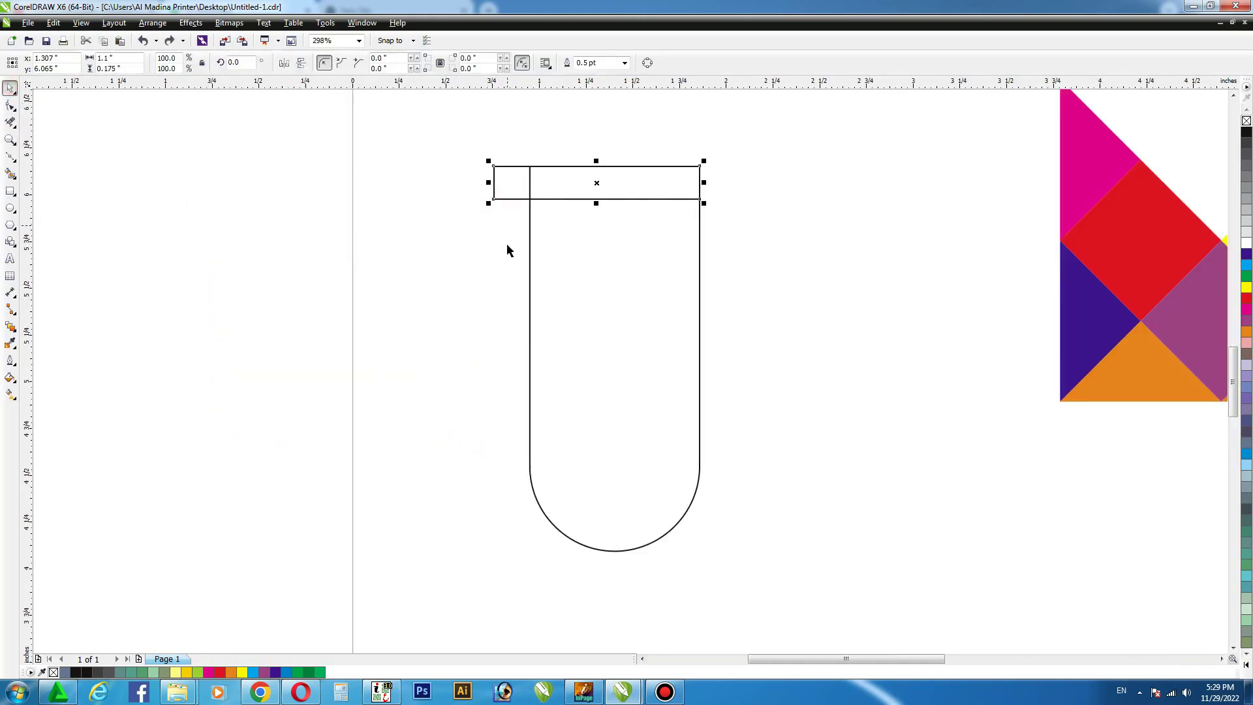
key("F10")
left_click(494, 199)
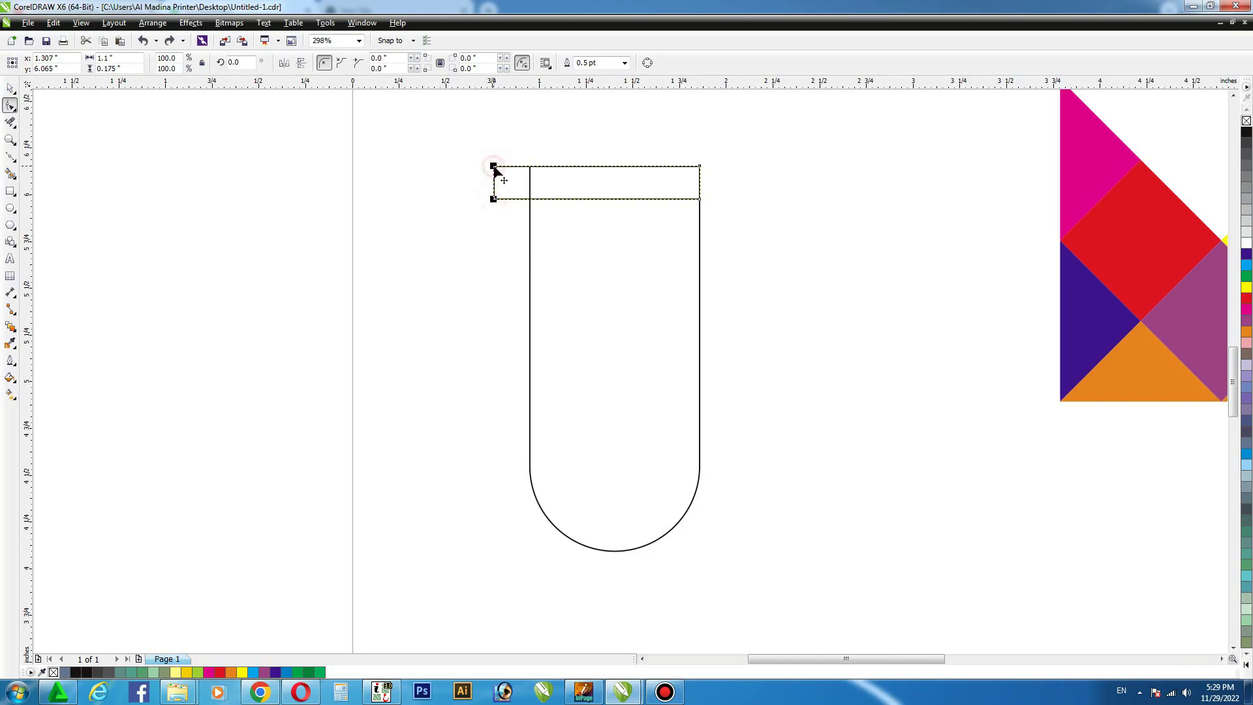
left_click_drag(494, 167, 539, 182)
left_click(10, 89)
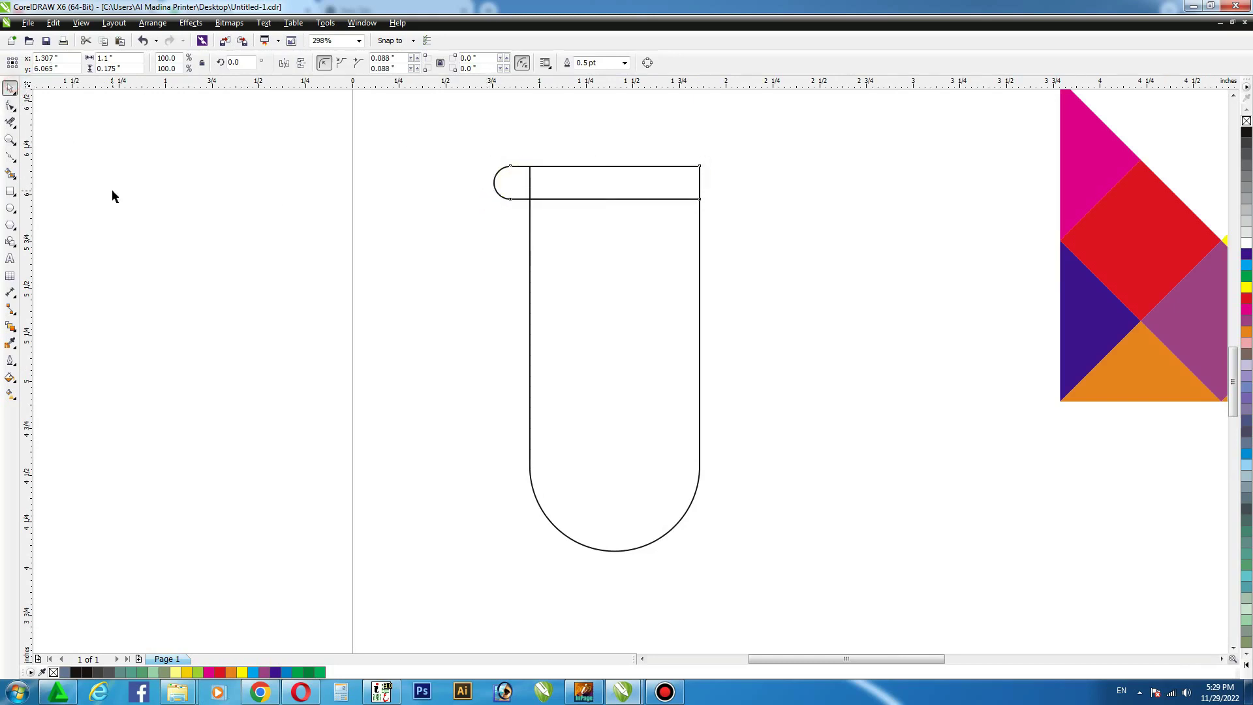
Weld the tube and the thin top rectangle into a single outline.
left_click(556, 265, "shift")
left_click(405, 63)
left_click(347, 146)
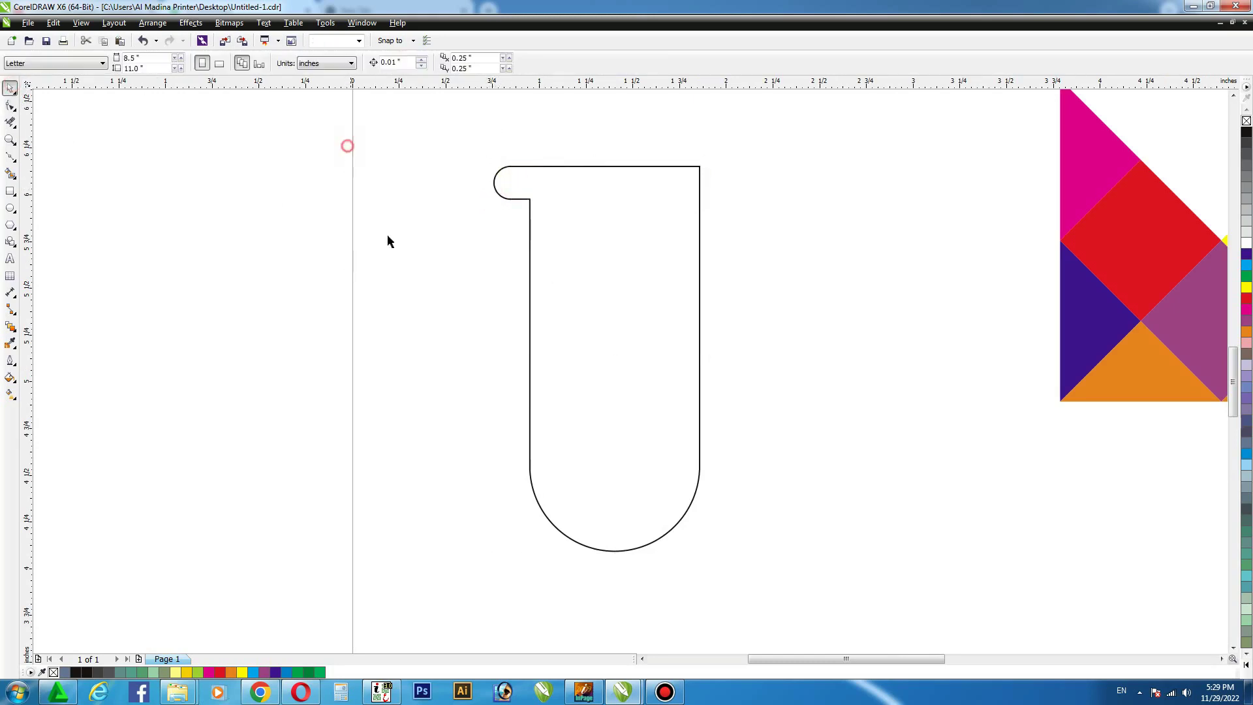
Add the letter S as text left of the tube and set its font to Comic Sans MS.
left_click(10, 259)
left_click(261, 278)
type("S")
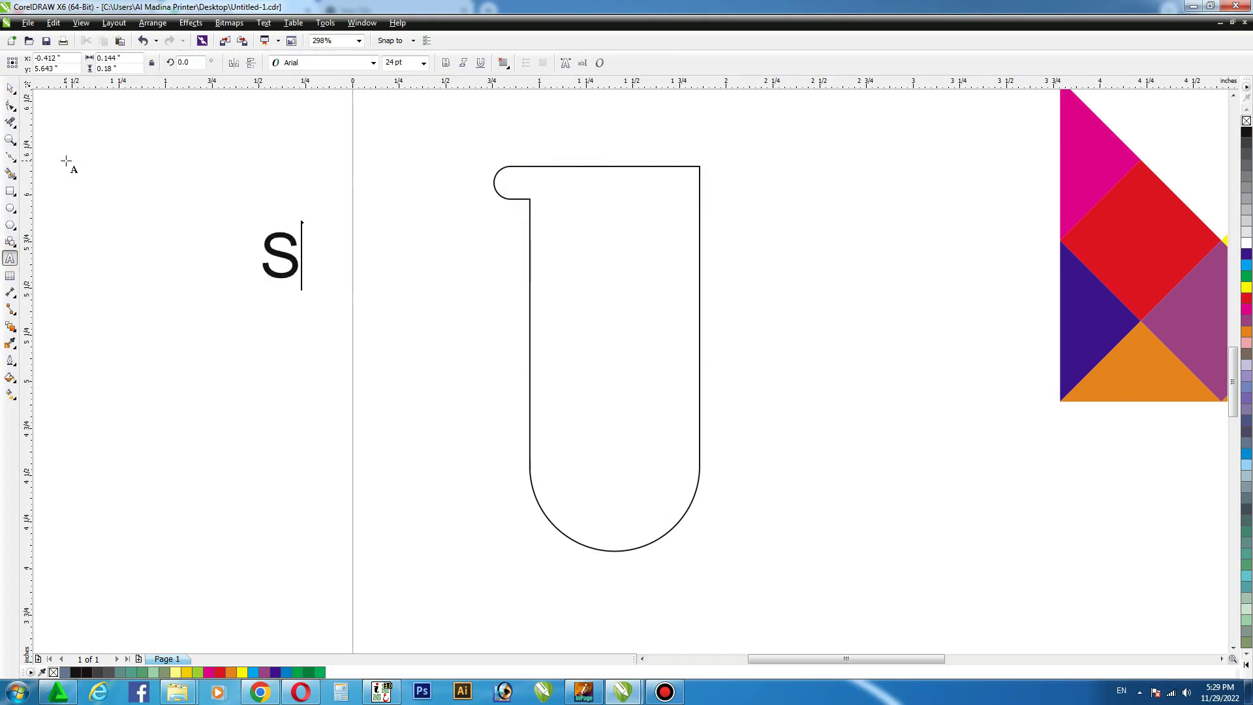
key("ctrl+space")
left_click(373, 63)
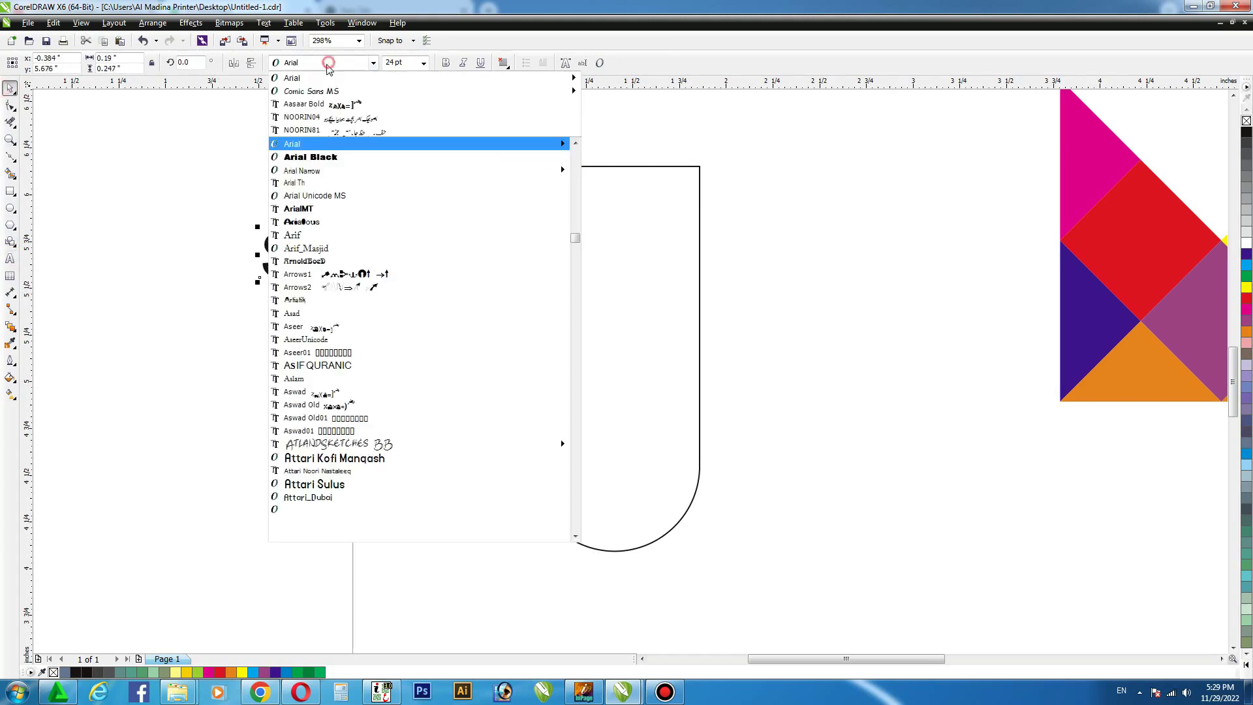
left_click(307, 87)
Enlarge the S, move it onto the tube shape and centre it there both vertically and horizontally.
left_click_drag(304, 284, 378, 395)
left_click_drag(332, 260, 432, 335)
left_click(531, 301, "shift")
key("e")
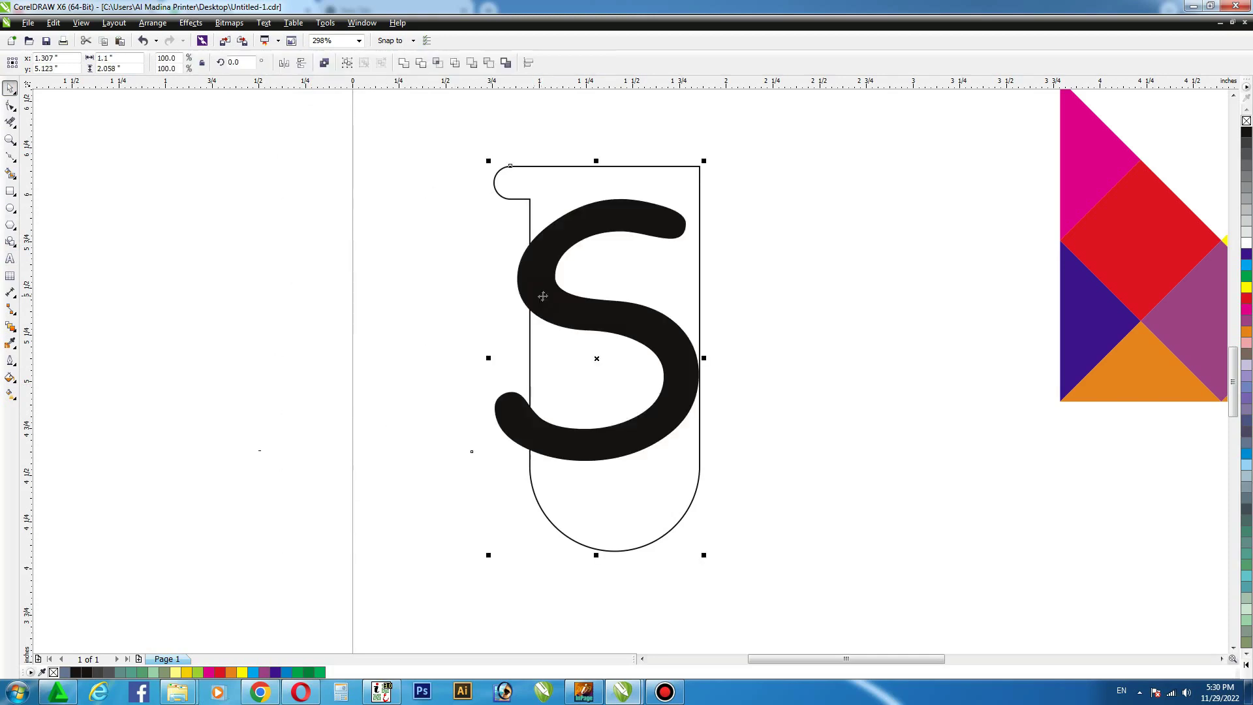
key("c")
Stretch the S to about 1.32 by 1.75 inches so it crosses both tube sides, and shift it slightly upward.
left_click(787, 282)
left_click(678, 366)
left_click_drag(701, 357, 711, 357)
left_click_drag(601, 222, 601, 191)
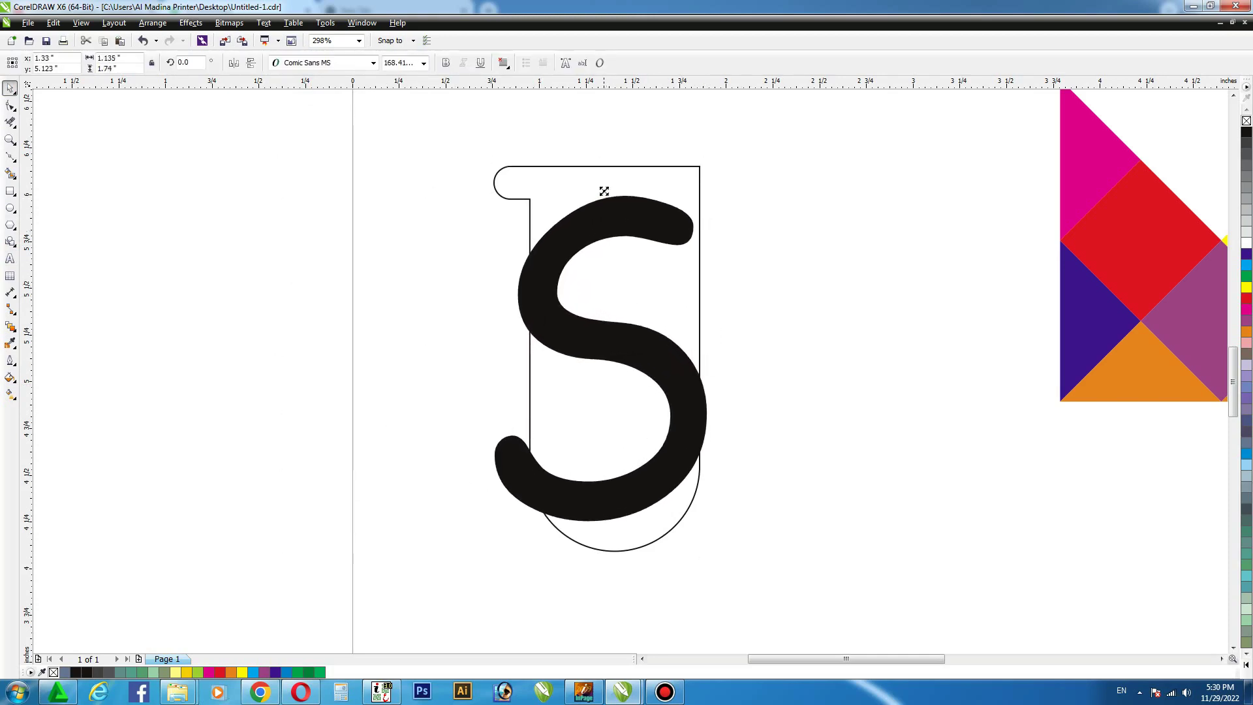
left_click_drag(713, 359, 735, 359)
left_click_drag(482, 359, 481, 358)
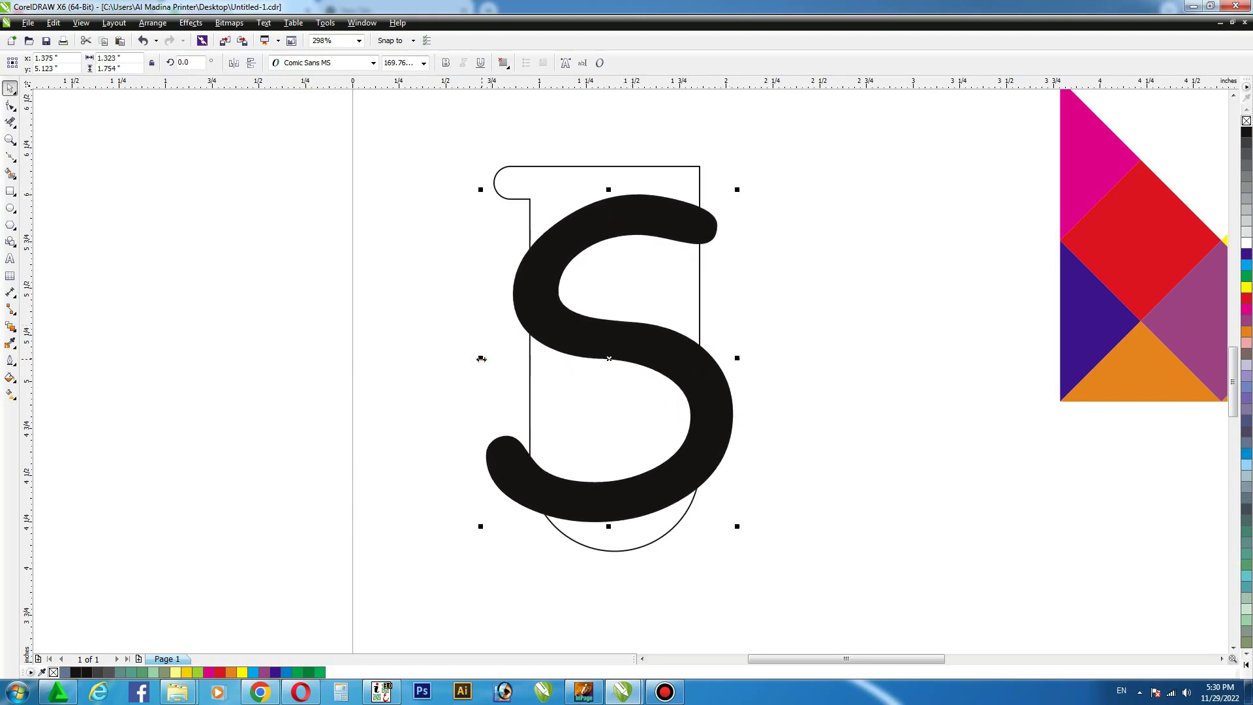
left_click_drag(647, 207, 648, 202)
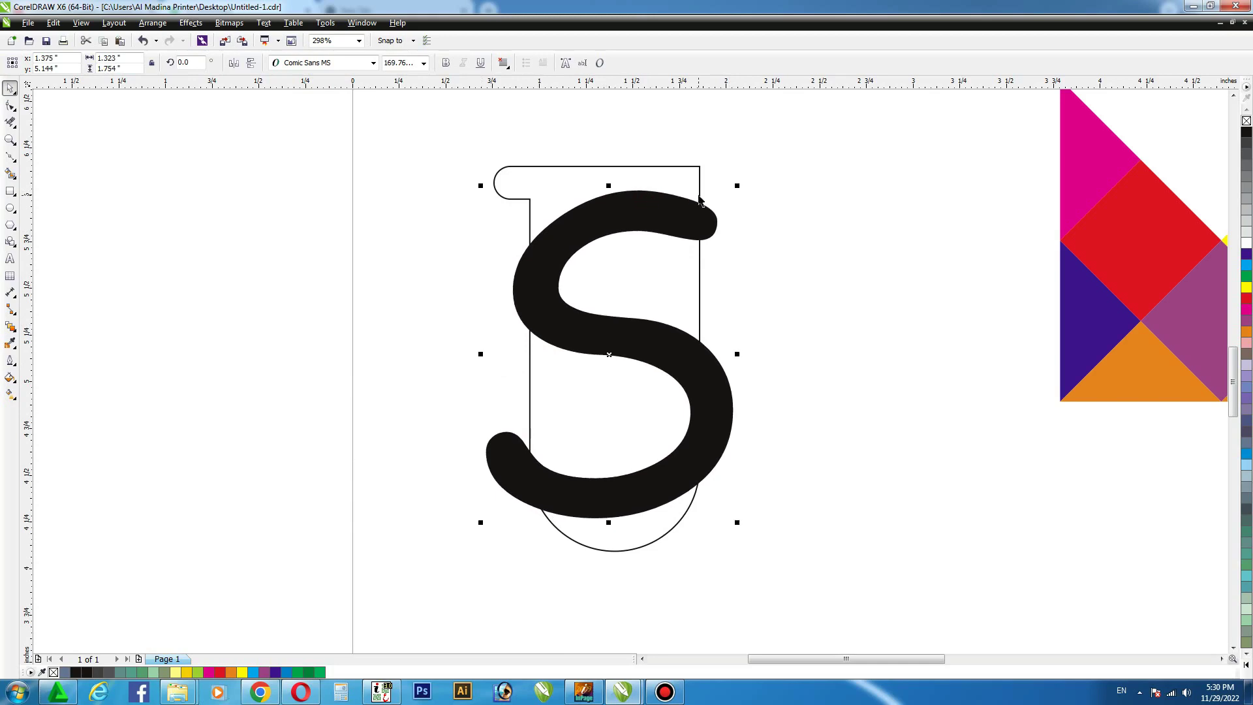
Remove the S letter's fill and use Smart Fill to create separate shapes from the five regions inside the tube.
left_click(1245, 120)
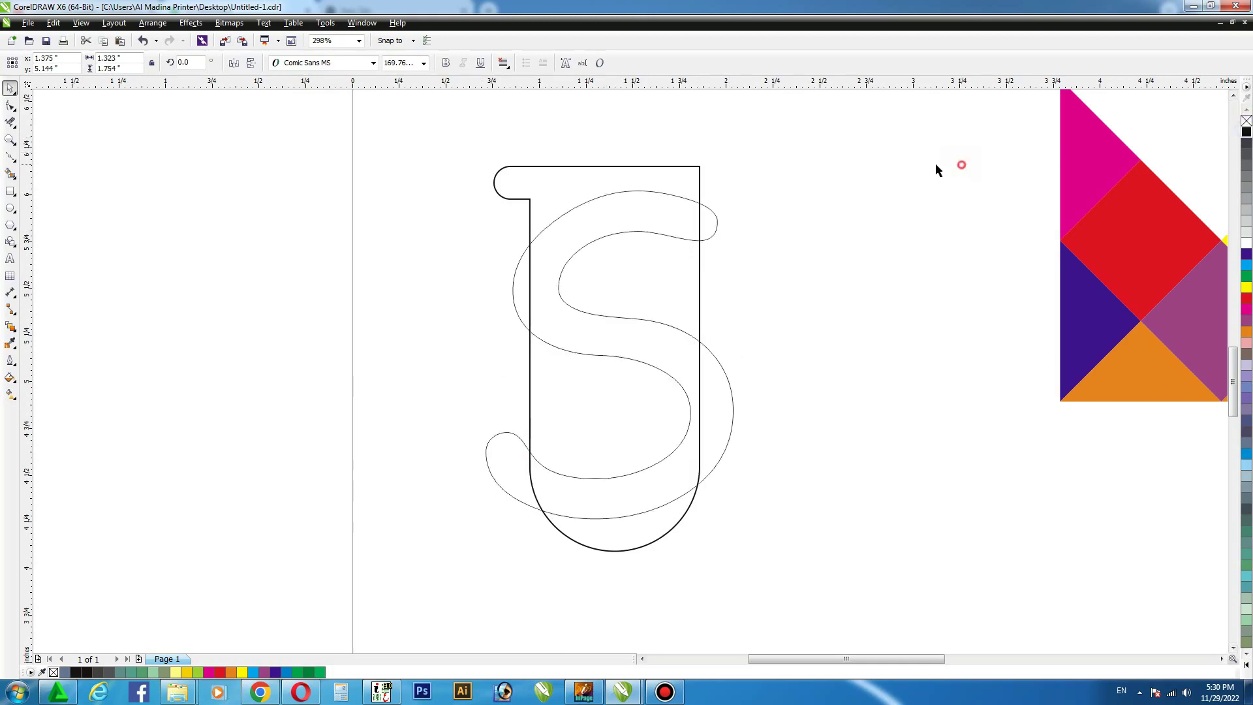
left_click(10, 173)
left_click(597, 176)
left_click(613, 219)
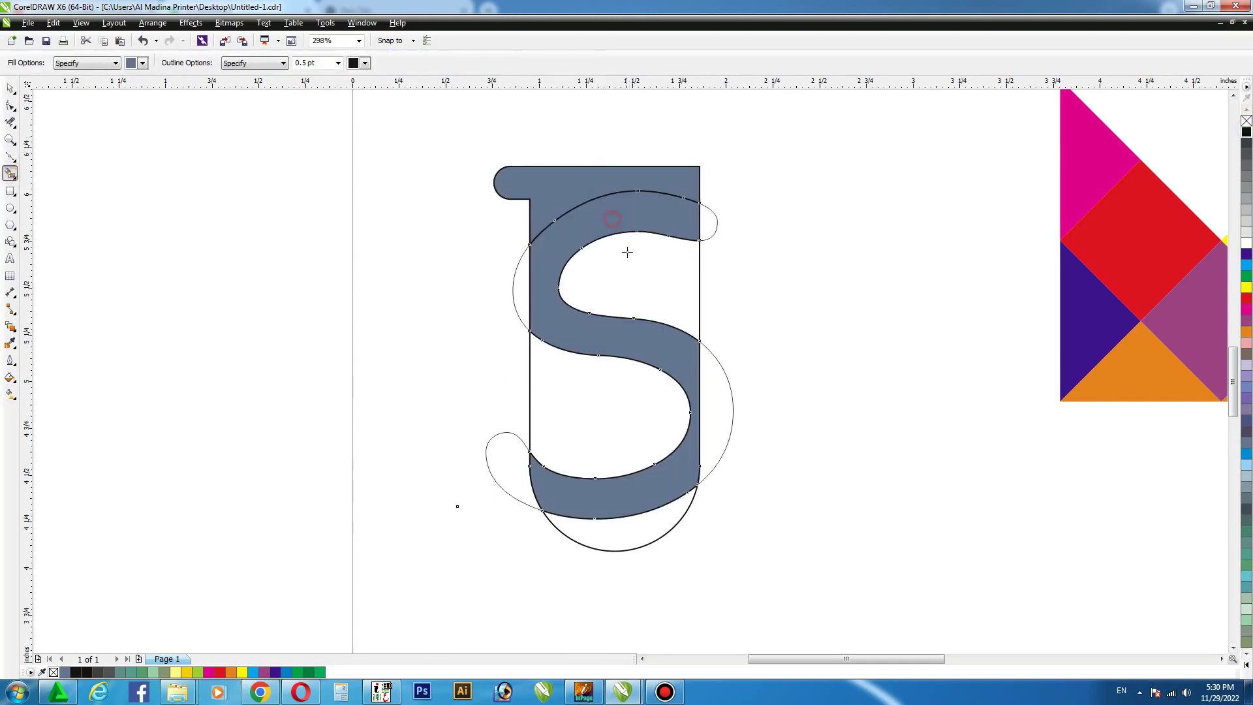
left_click(626, 271)
left_click(590, 423)
left_click(626, 532)
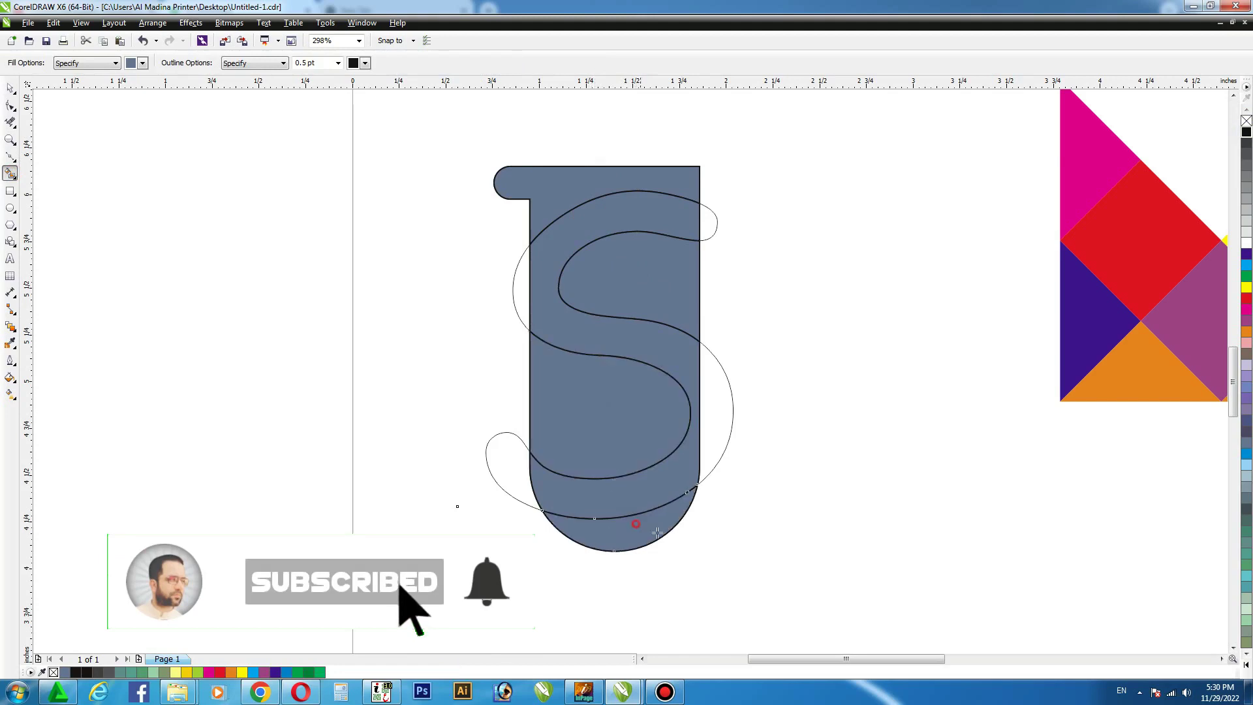
Delete the original S letter and fill the S-shaped band inside the tube with white.
left_click(10, 87)
left_click(714, 233)
key("Delete")
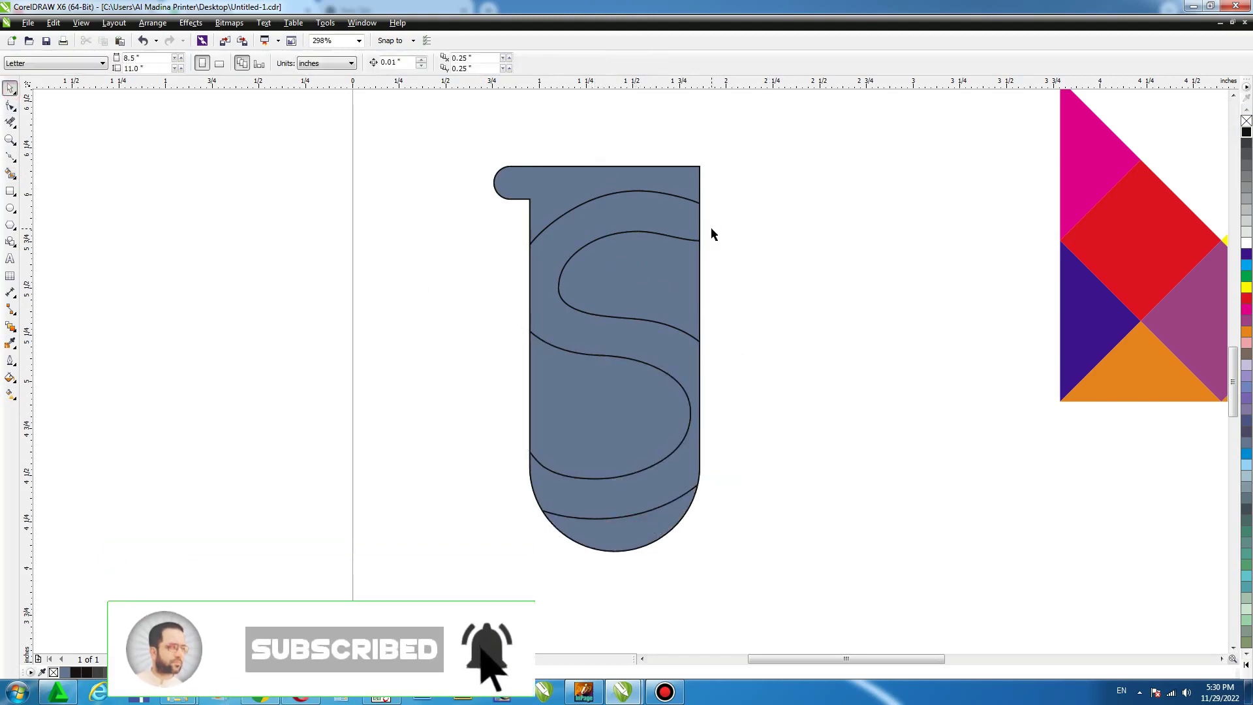
left_click(663, 213)
left_click(1246, 242)
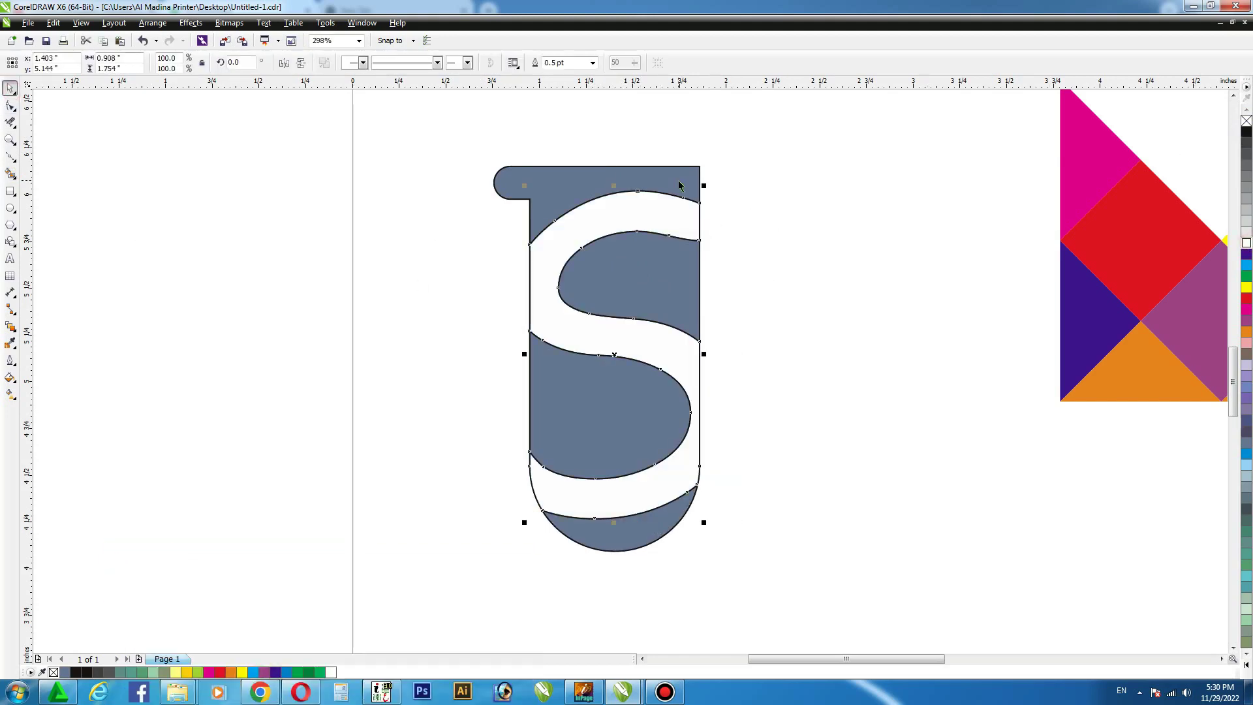
Fill the tube's top piece red, the upper inner piece black, the lower inner piece yellow and the bottom piece orange.
key("Tab")
left_click(1246, 310)
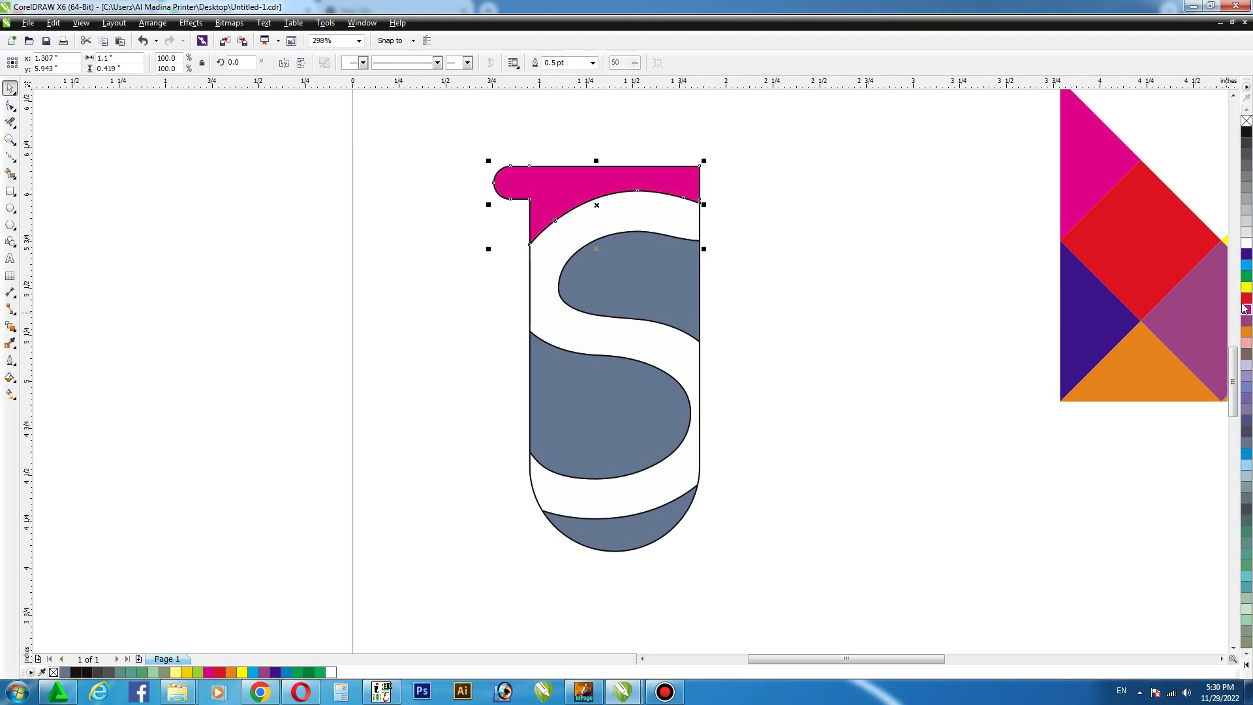
key("Tab")
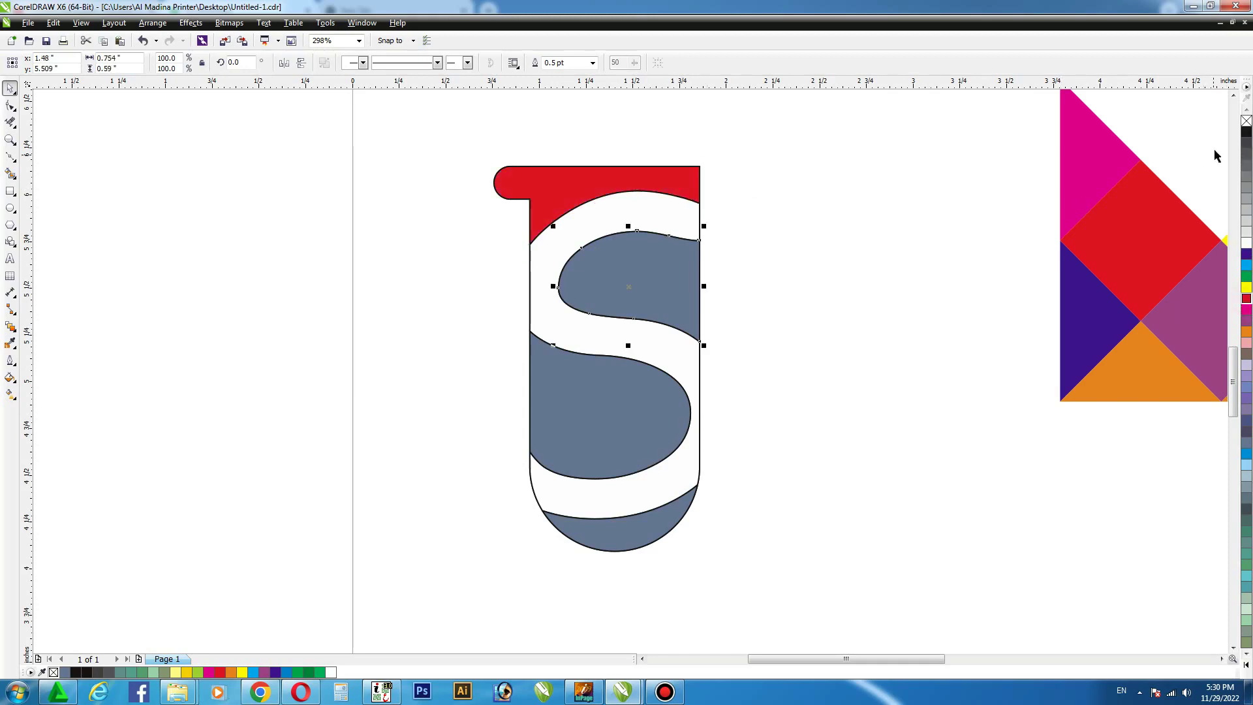
left_click(1246, 131)
left_click(594, 394)
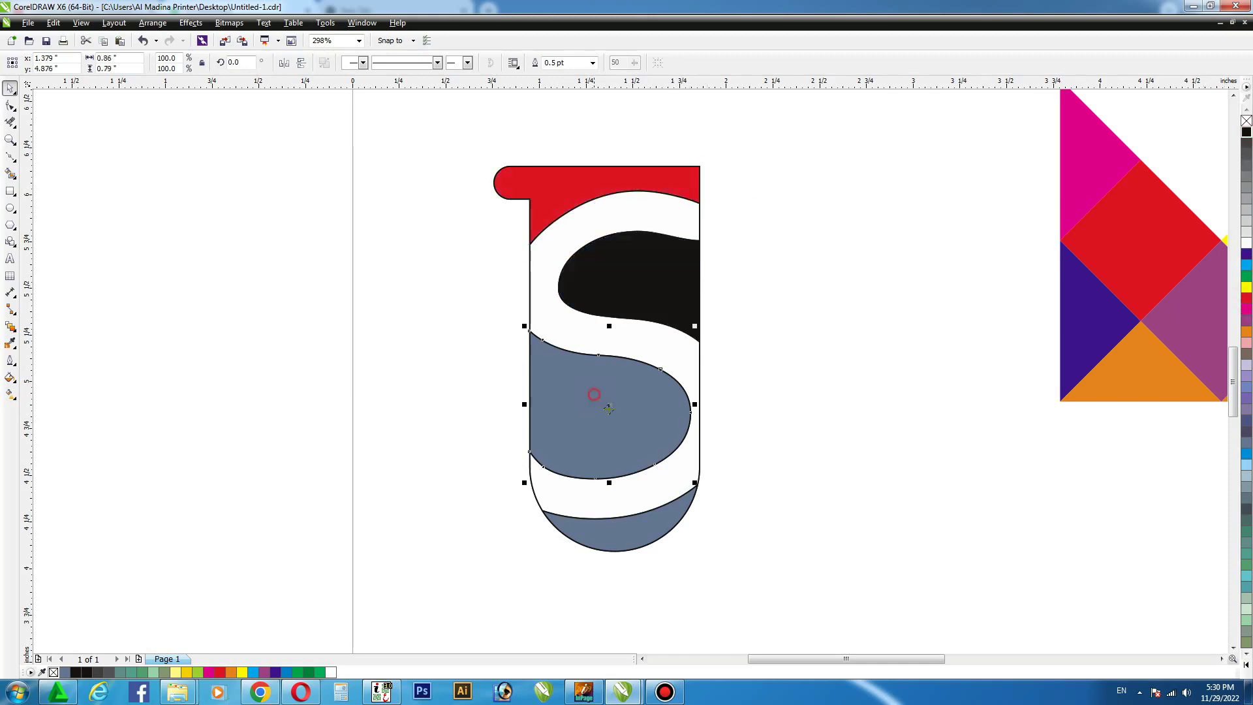
left_click(1247, 287)
key("Tab")
left_click(1246, 333)
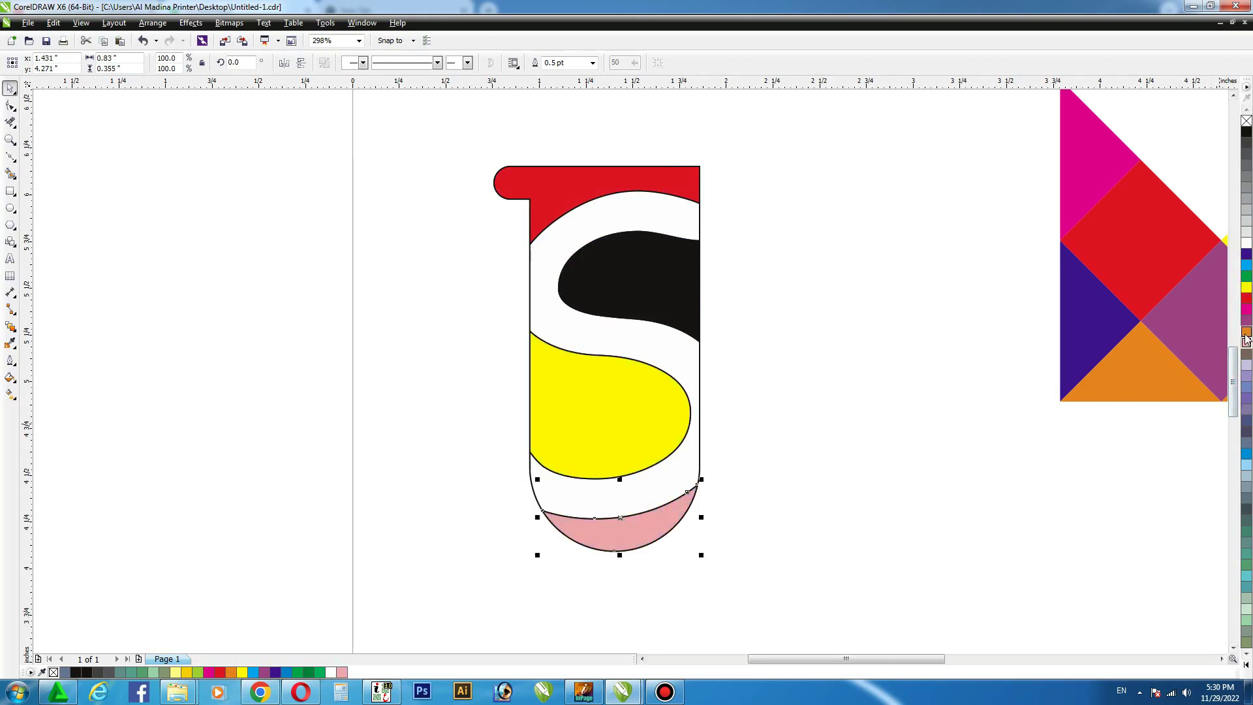
left_click(1246, 332)
Remove the outlines from all pieces of the tube-shaped S mark.
left_click_drag(408, 154, 792, 573)
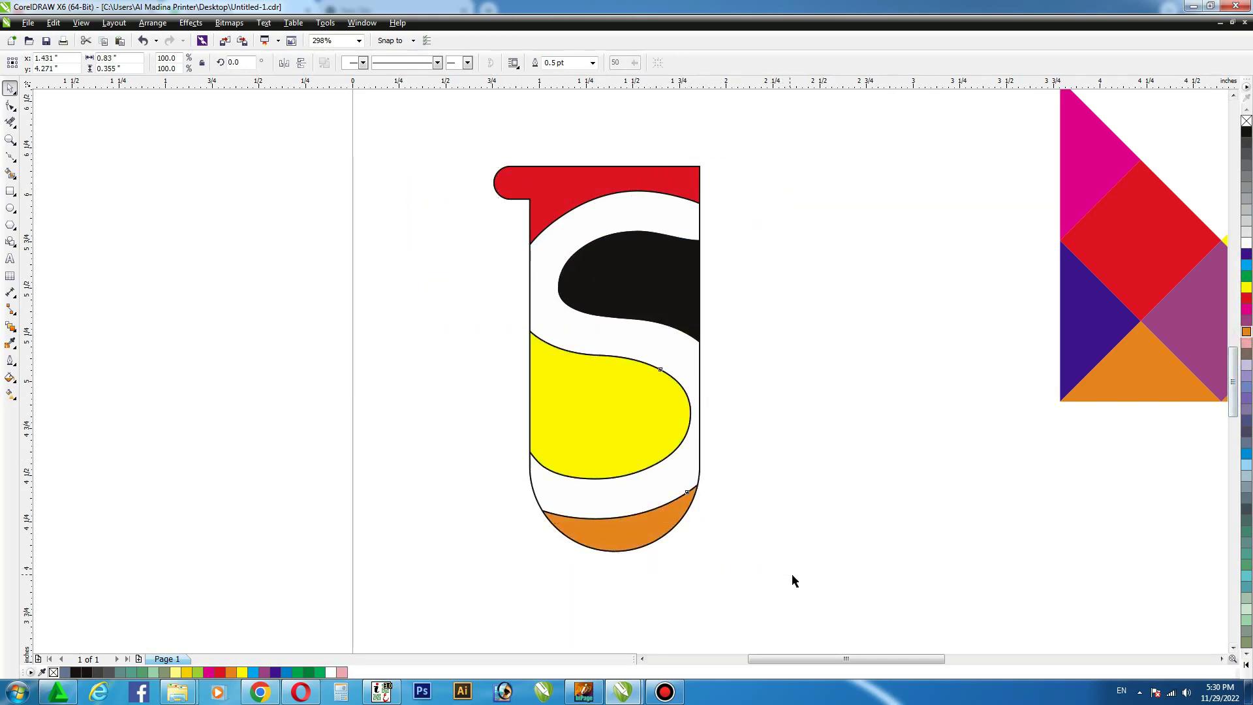
right_click(1245, 121)
left_click(875, 220)
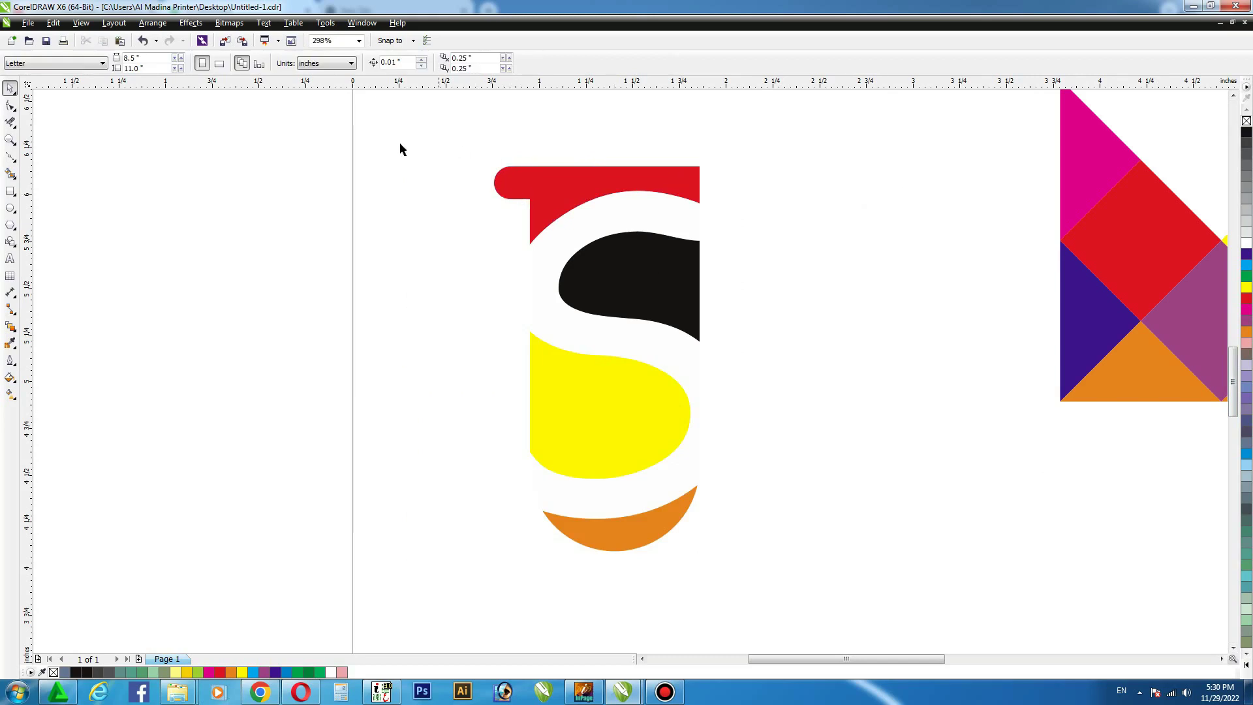
Move the whole S mark beside the M mark and scale it up slightly.
left_click_drag(360, 141, 824, 591)
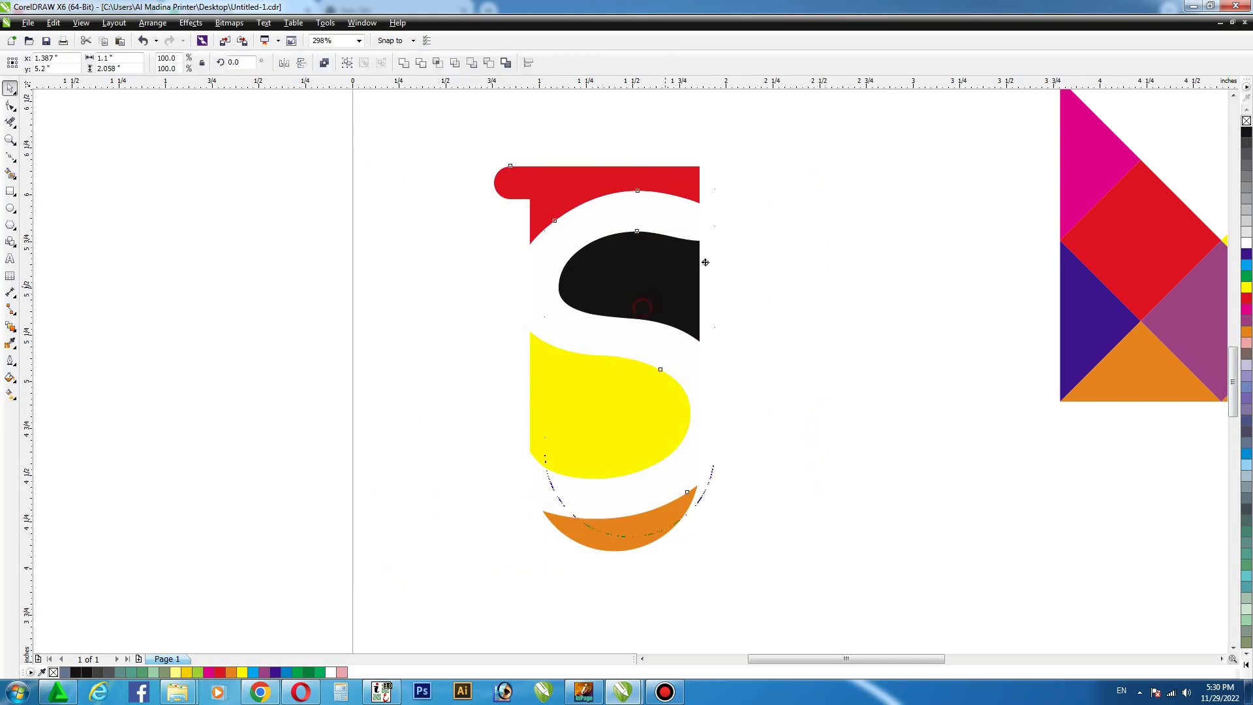
left_click_drag(705, 261, 809, 203)
key("F4")
left_click_drag(178, 326, 231, 306)
left_click(414, 195)
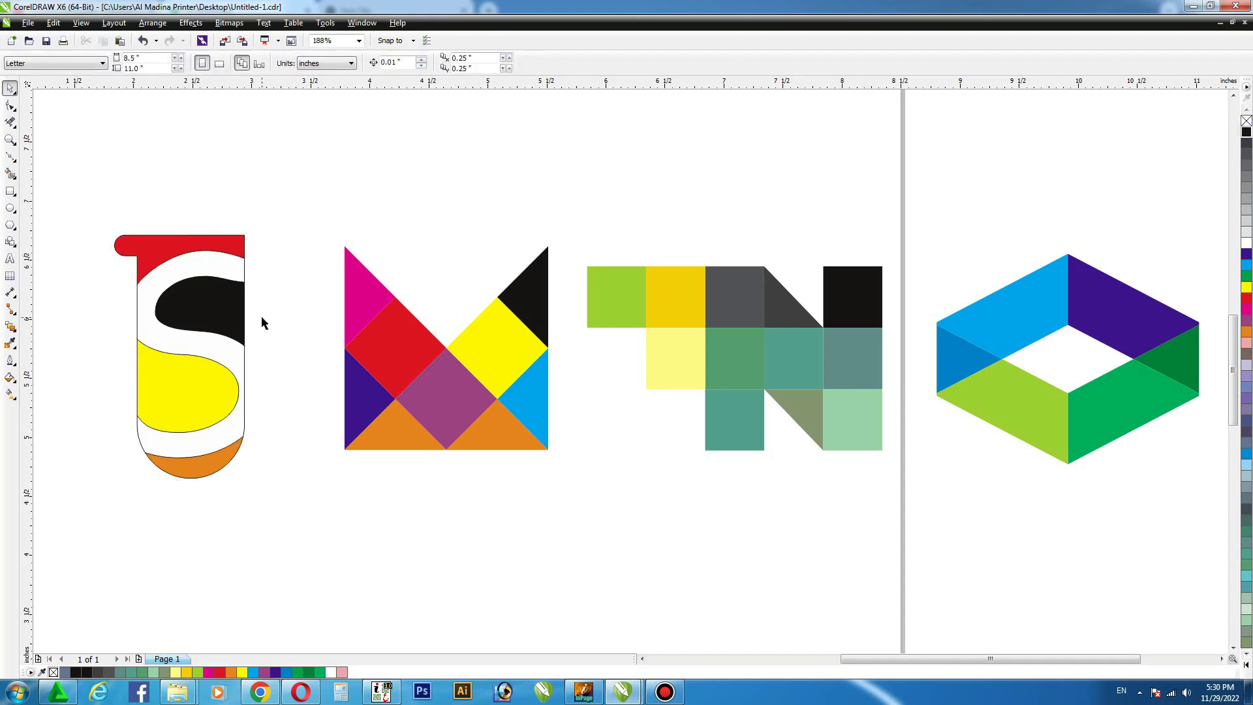
left_click_drag(58, 200, 312, 531)
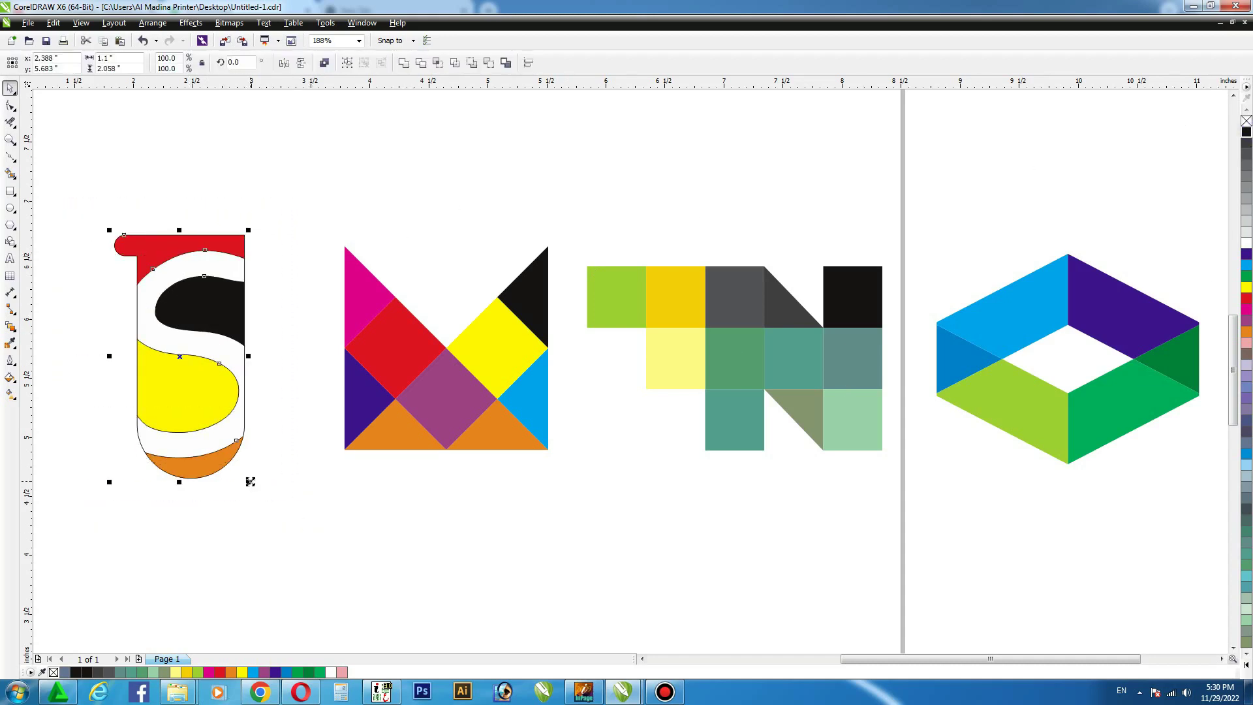
left_click_drag(250, 482, 268, 500)
left_click(310, 313)
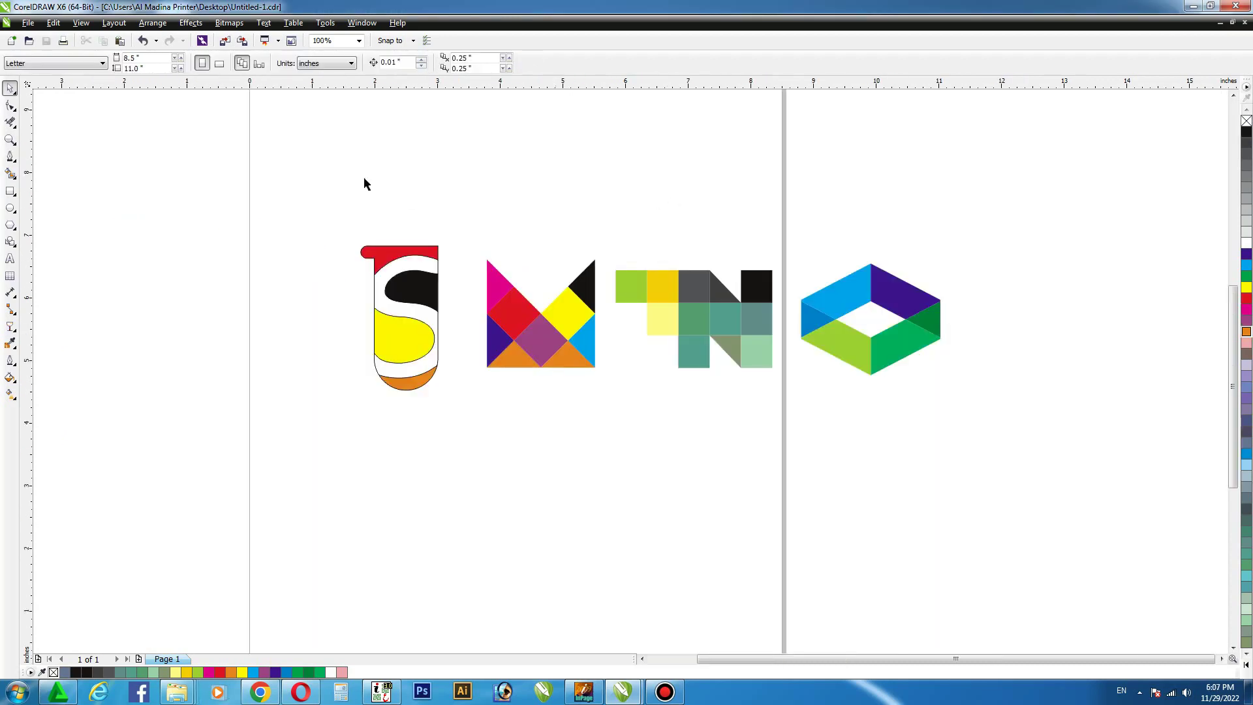
Draw a circle about 2.32 inches in diameter left of the S mark and fill it orange.
key("F7")
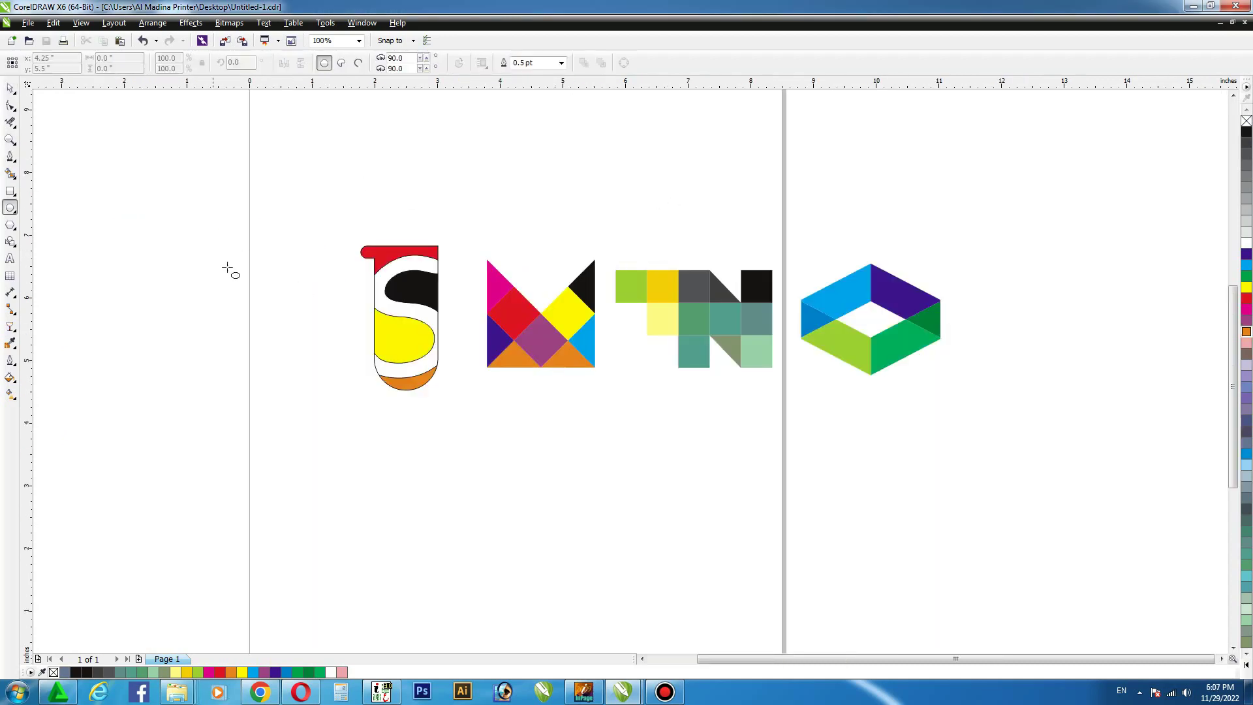
left_click_drag(171, 253, 323, 404)
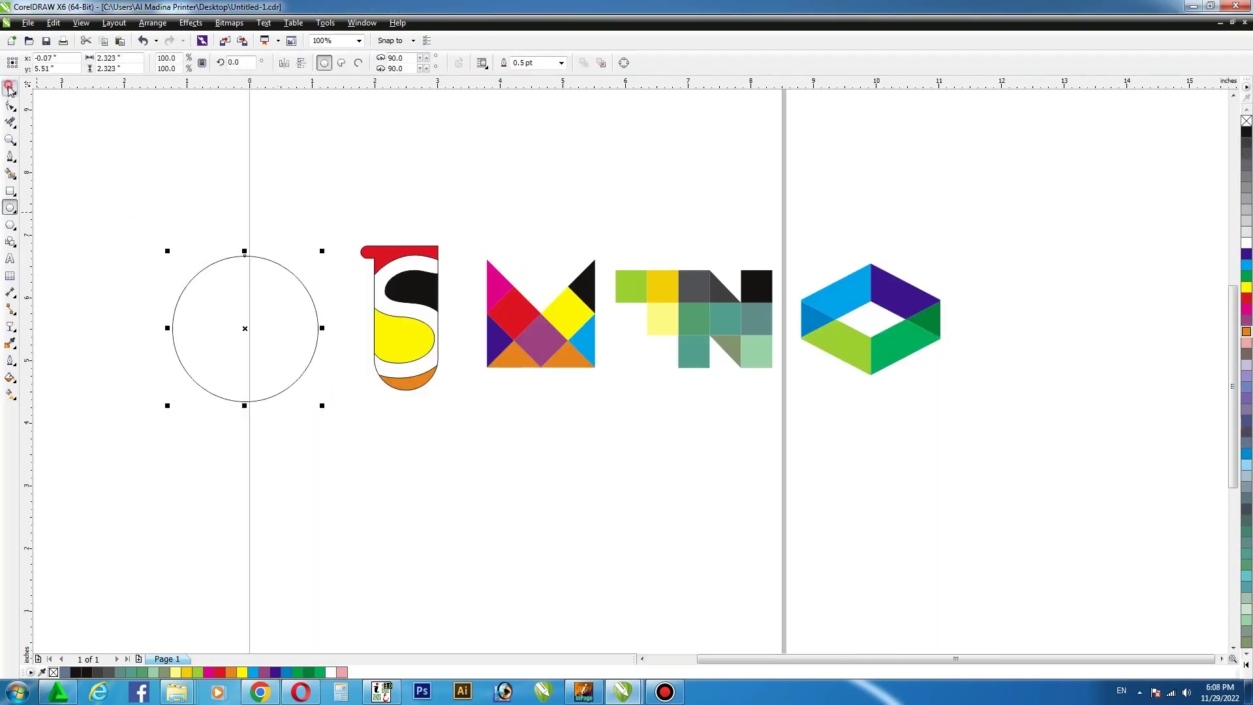
left_click(10, 139)
left_click_drag(92, 199, 732, 503)
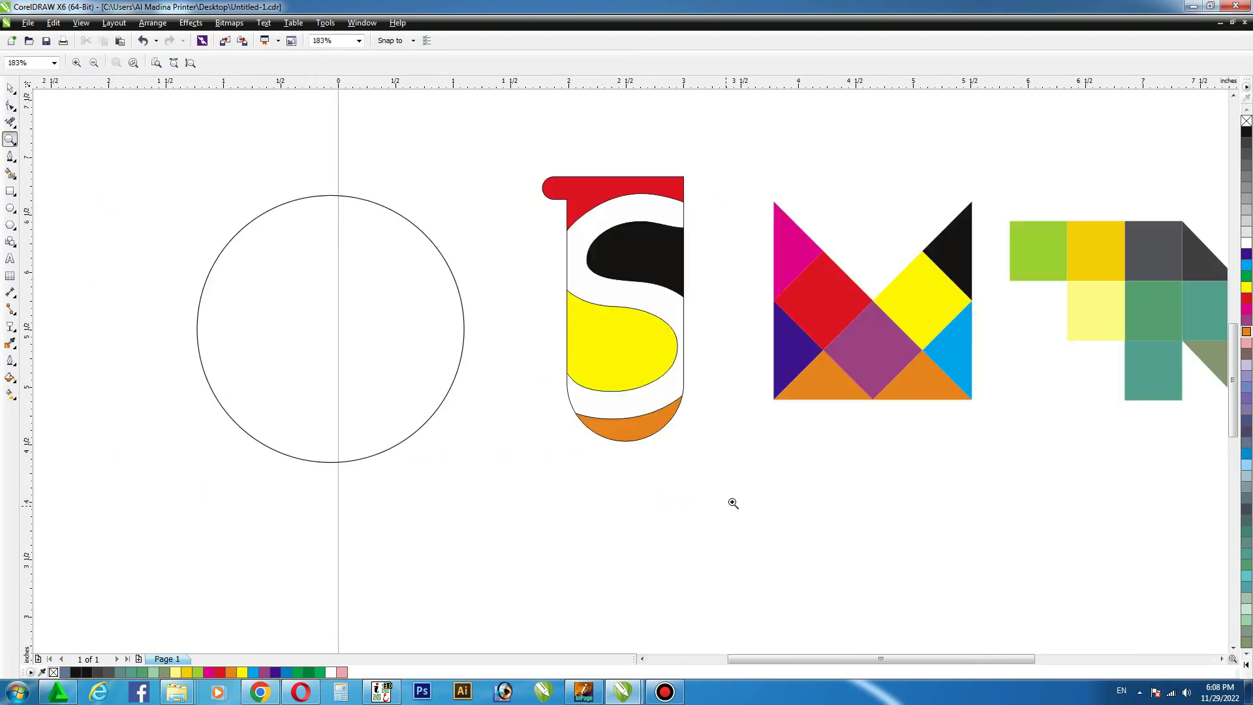
left_click(8, 87)
left_click(462, 300)
left_click(1245, 331)
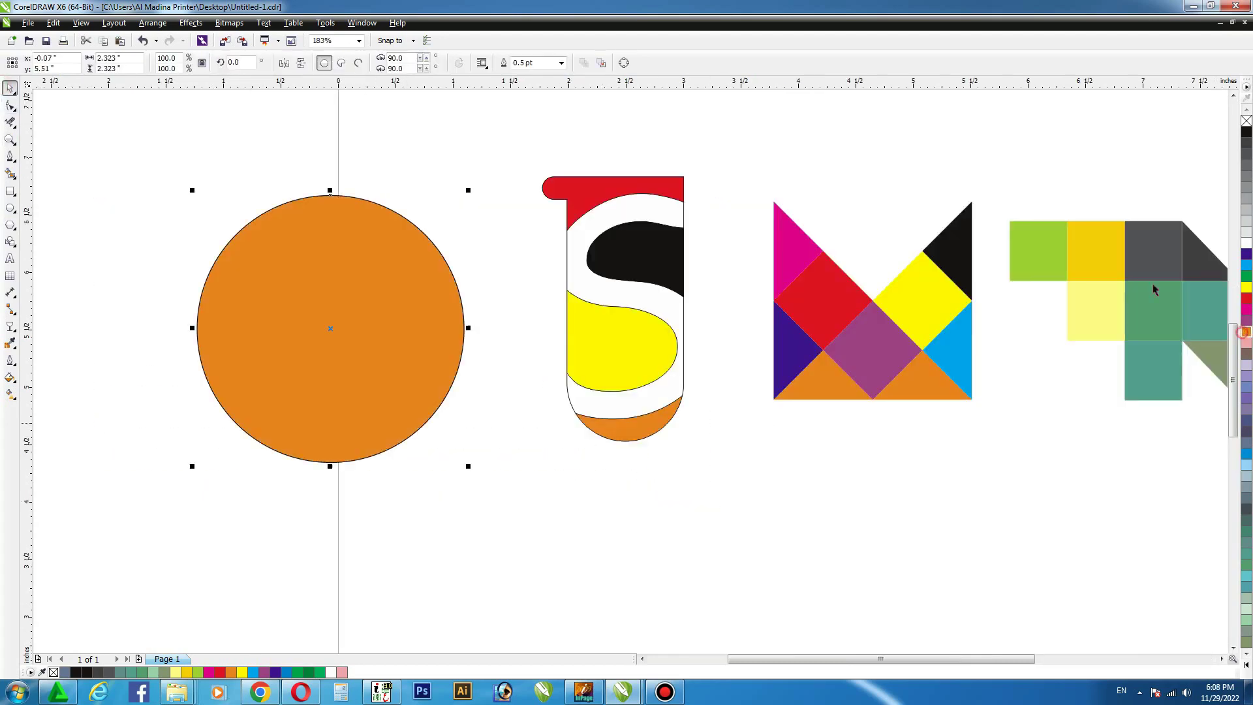
left_click(54, 24)
left_click(54, 24)
left_click(54, 23)
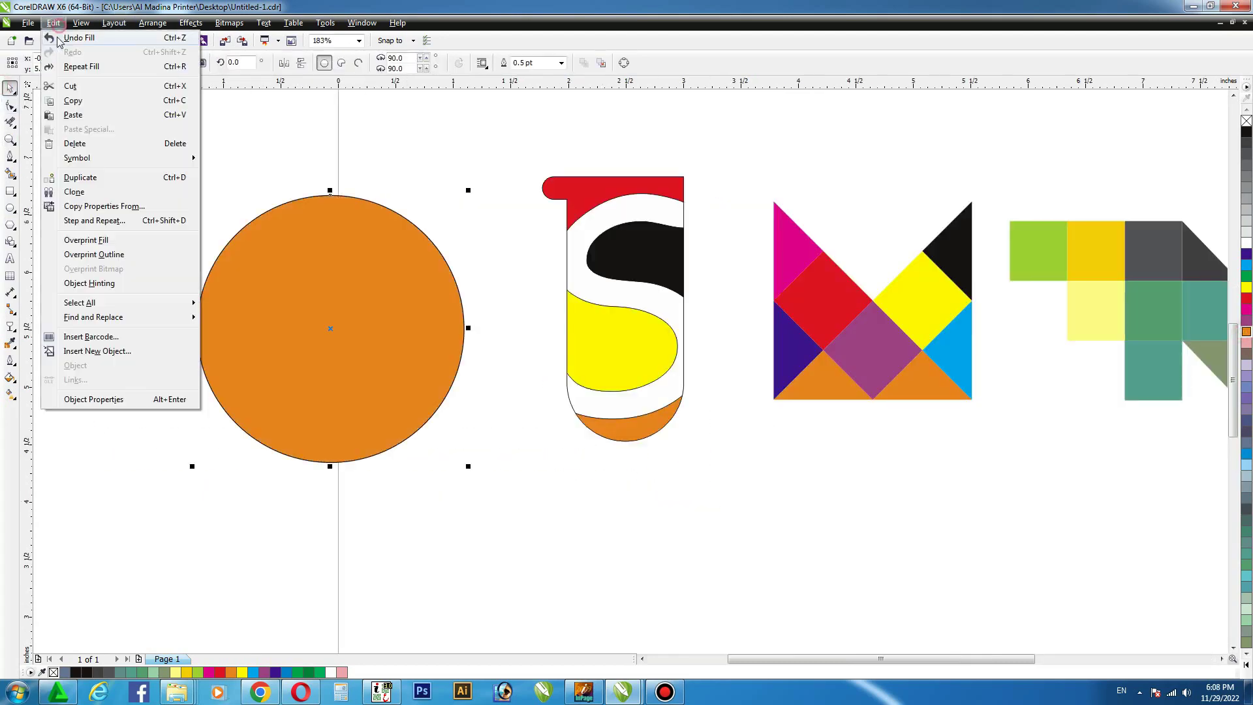
left_click(263, 154)
Draw a closed, straight-edged forked shape with the Pen tool across the orange circle, extending past its lower-left edge.
left_click(10, 157)
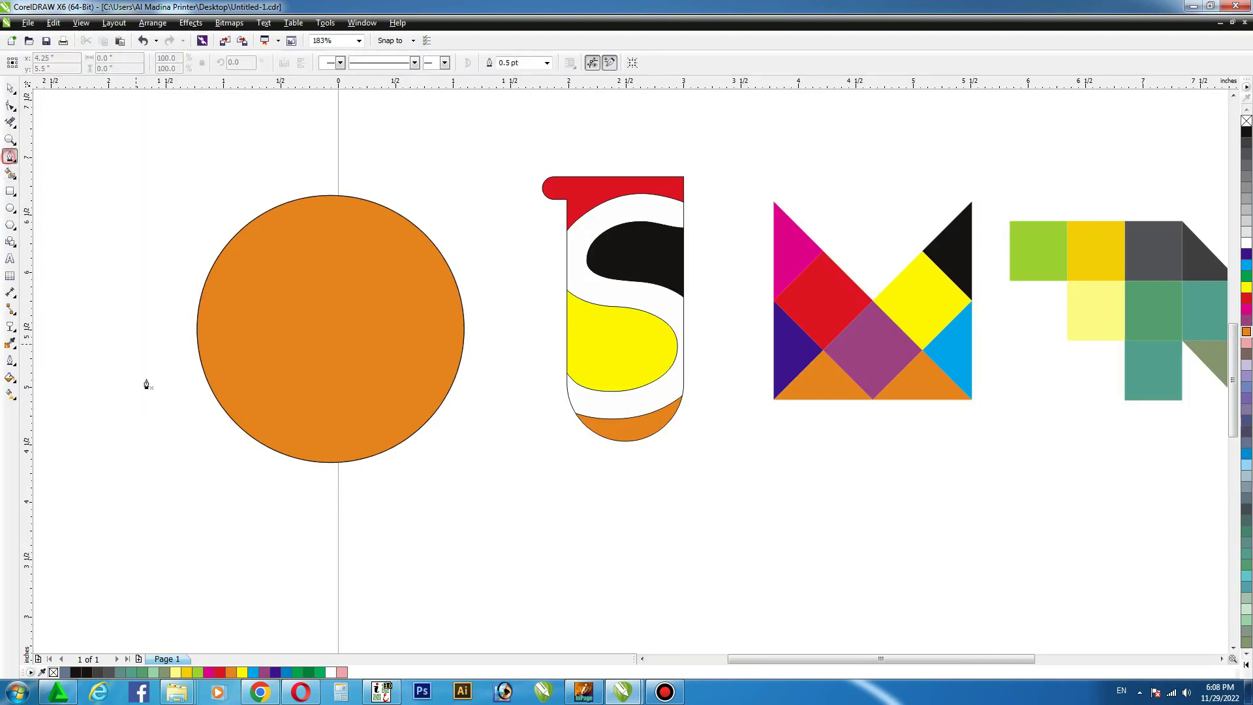
left_click(136, 404)
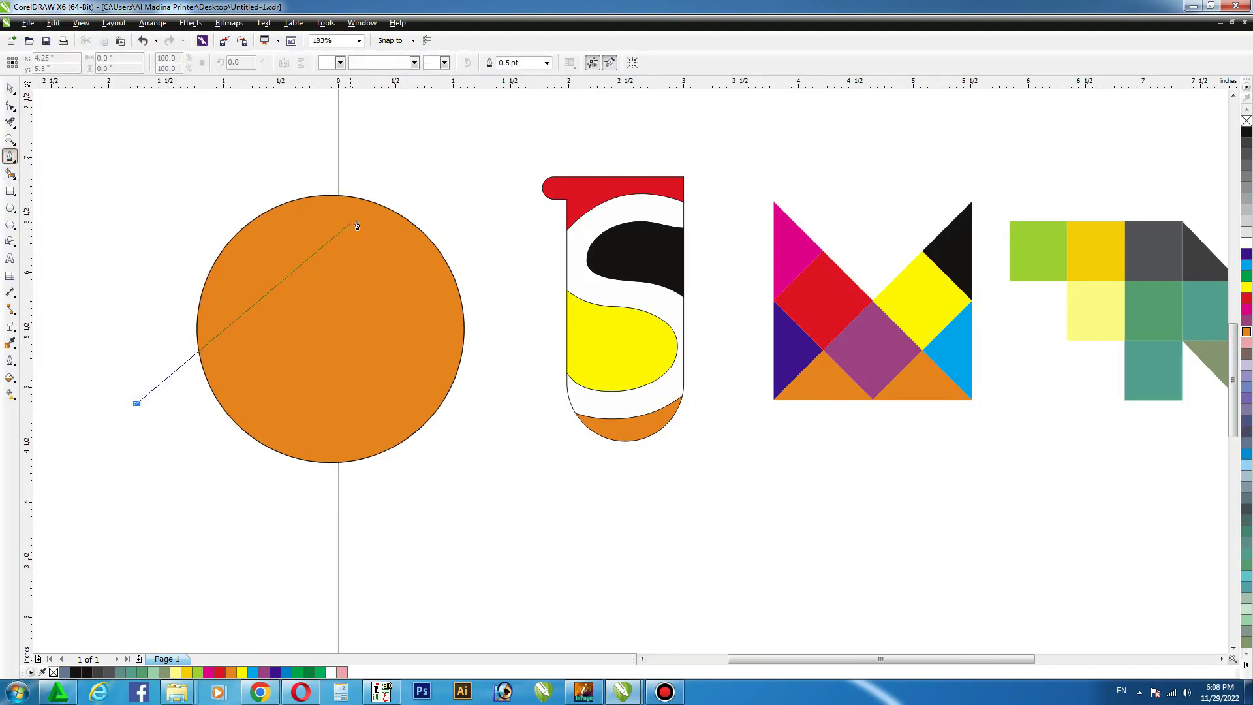
left_click(387, 210)
left_click(312, 321)
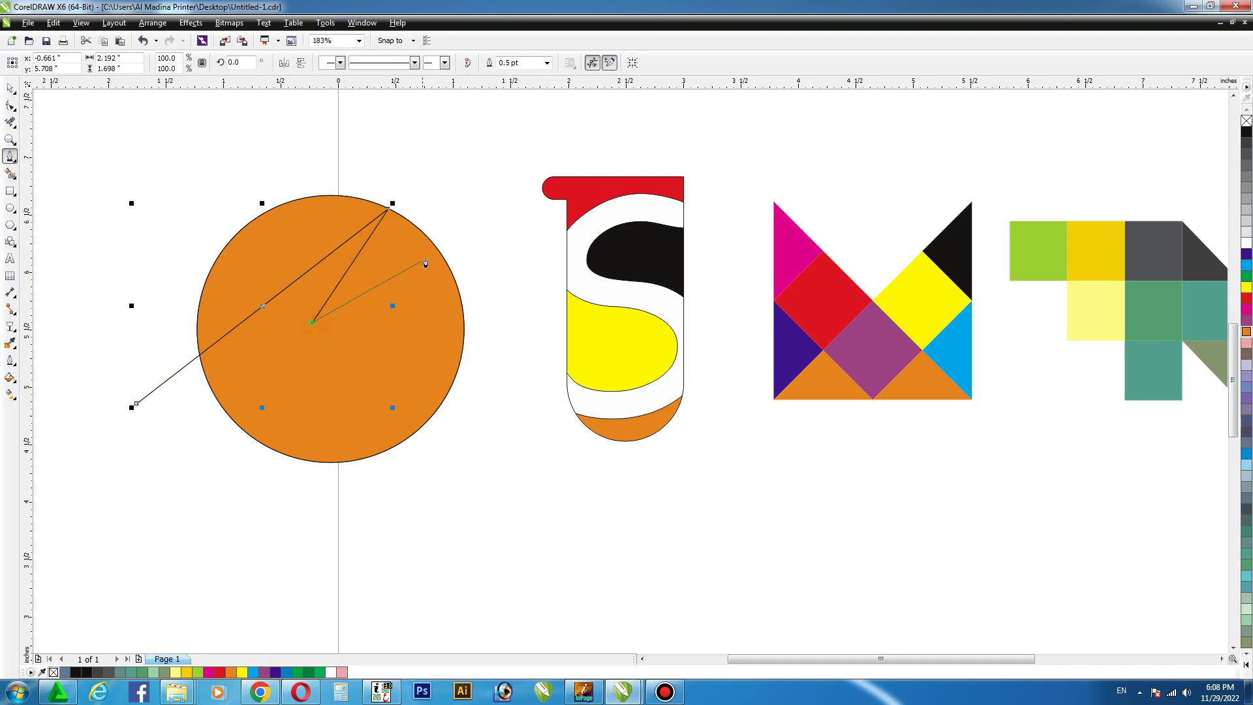
left_click(441, 256)
left_click(261, 490)
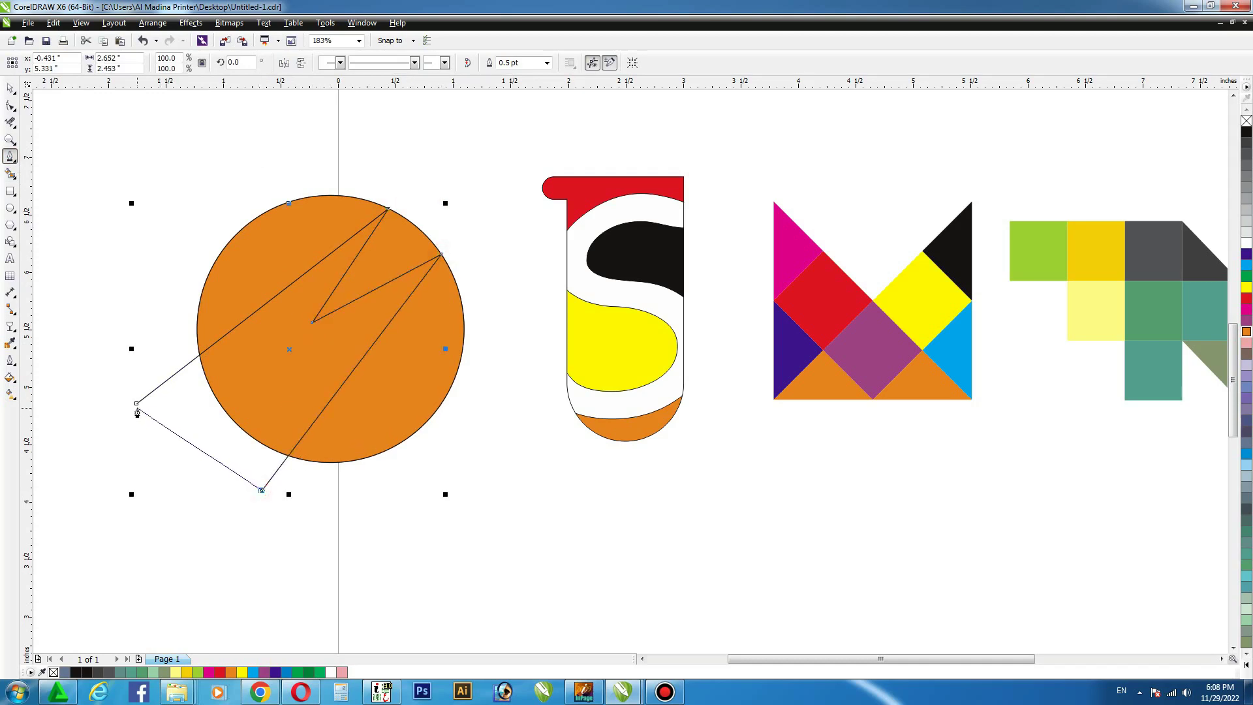
left_click(136, 405)
left_click(11, 87)
left_click(56, 107)
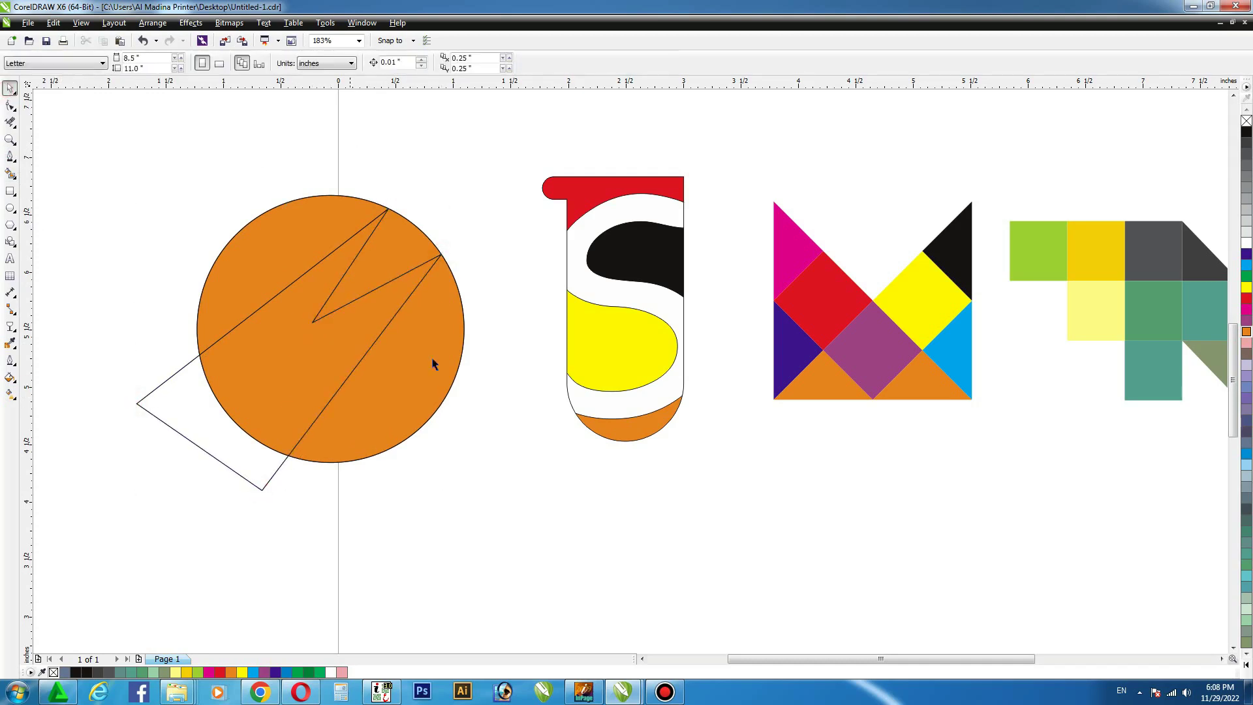
Convert the forked shape's segments to curves and bend its long edges and inner notch edges into smooth arcs.
key("F10")
left_click_drag(72, 172, 446, 503)
left_click(388, 153)
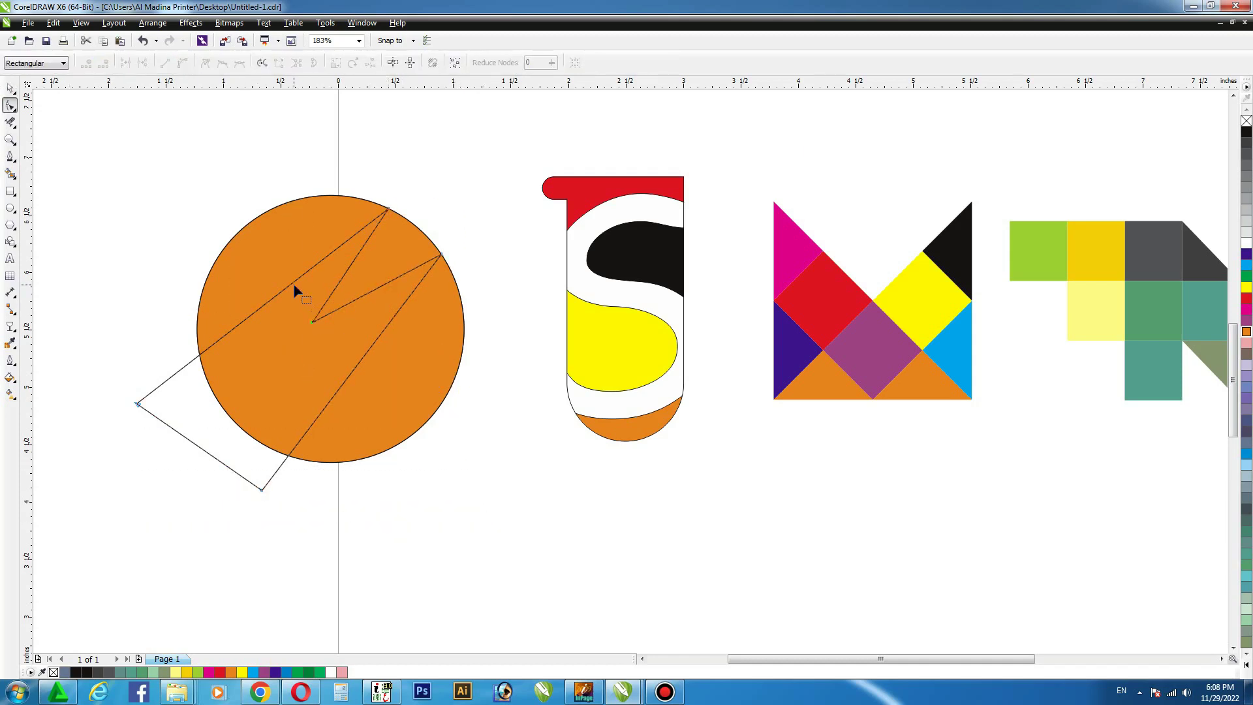
left_click_drag(294, 287, 327, 264)
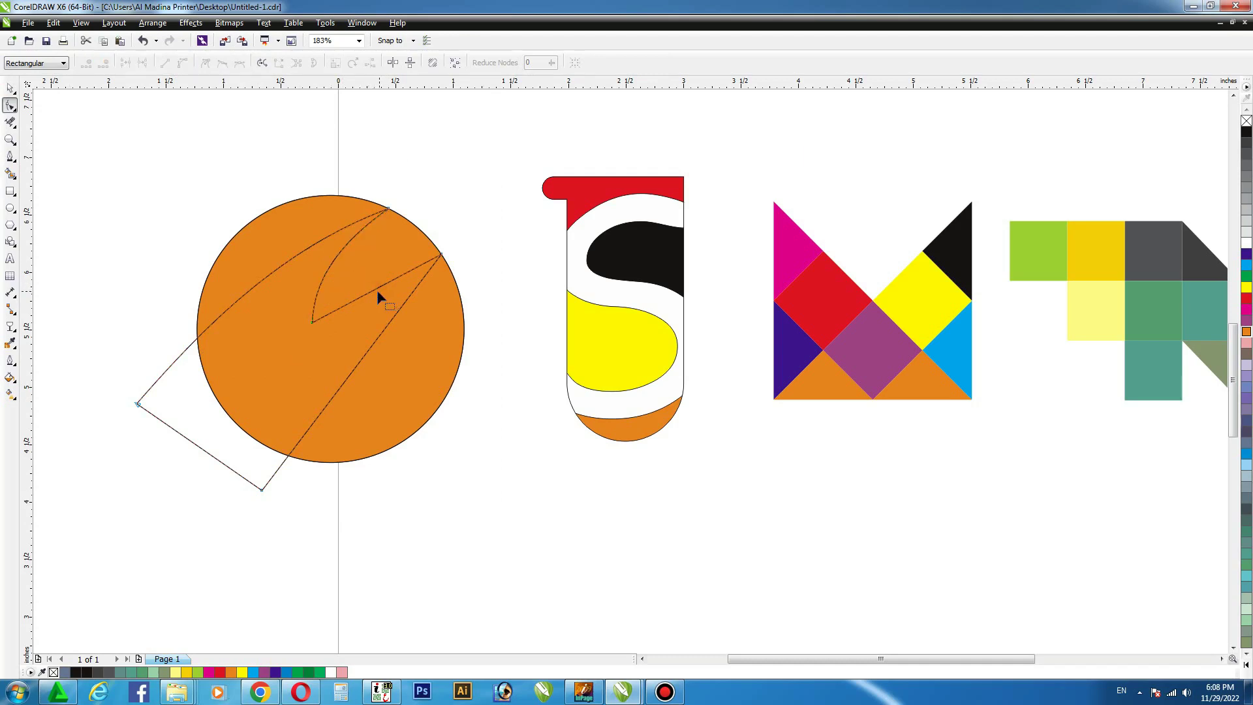
left_click(370, 290)
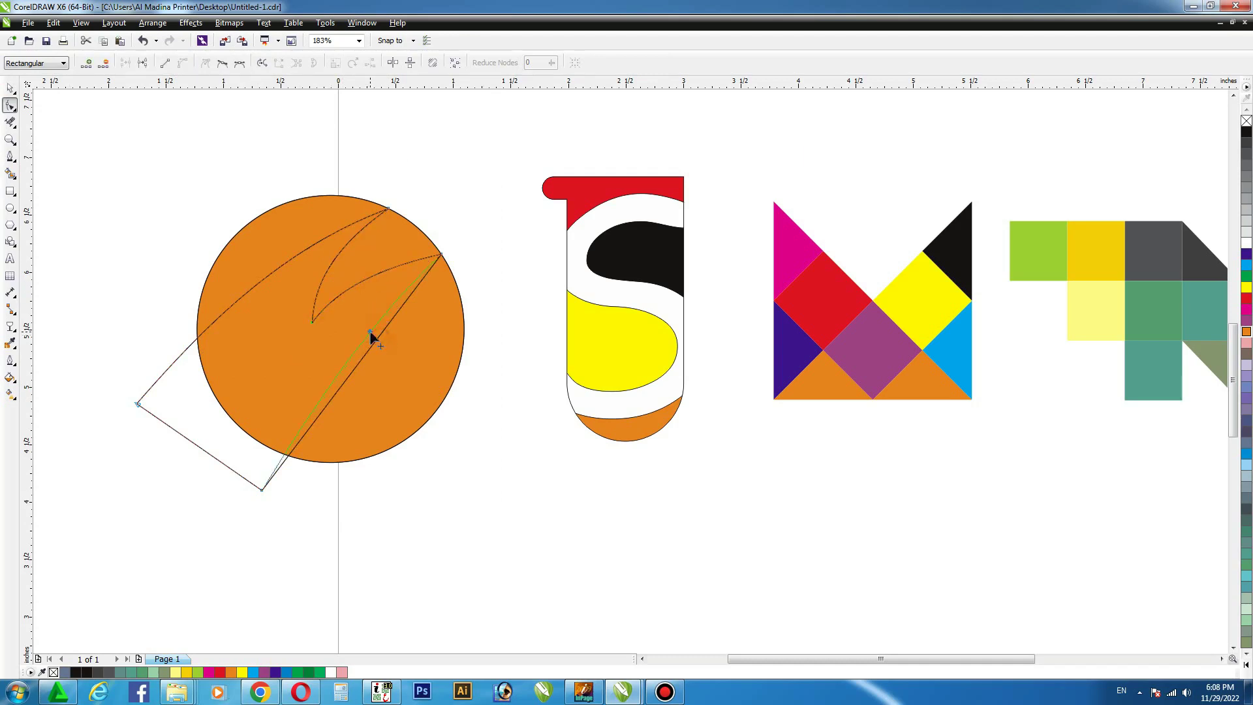
left_click_drag(358, 330, 342, 324)
Trim the orange circle with the curved forked shape and delete the forked shape.
left_click(11, 122)
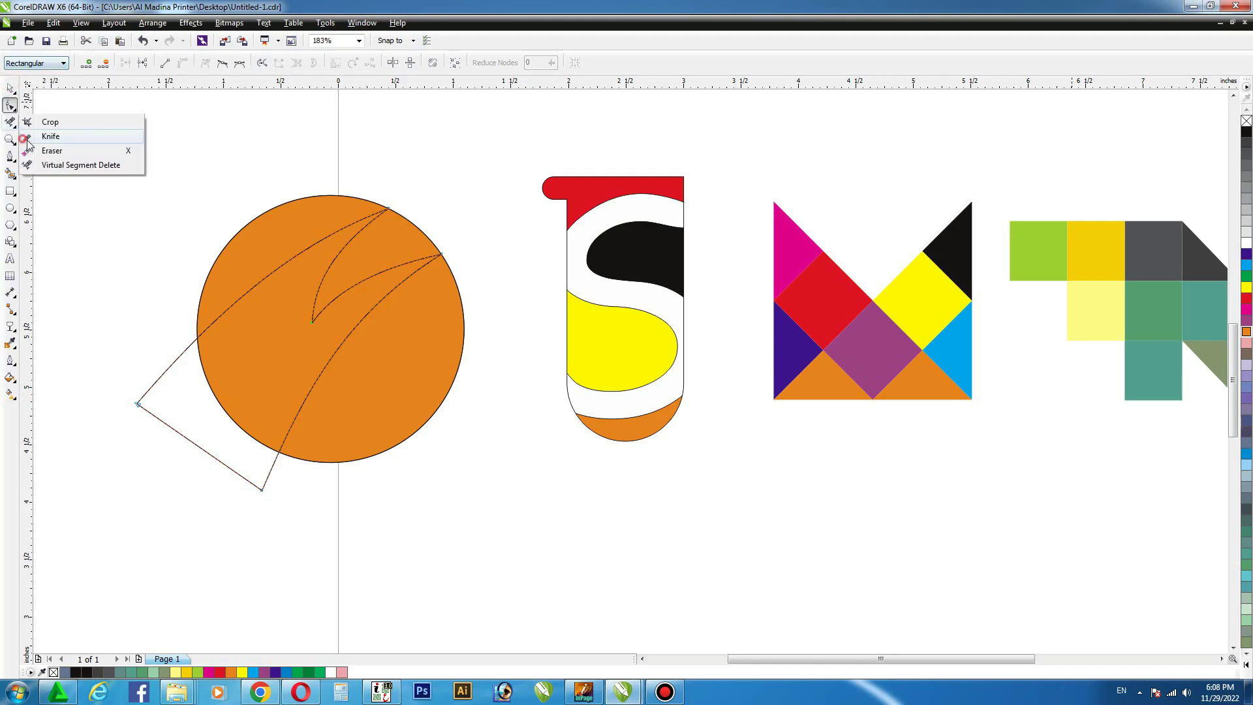
left_click(27, 137)
key("space")
left_click(173, 378)
left_click(240, 247)
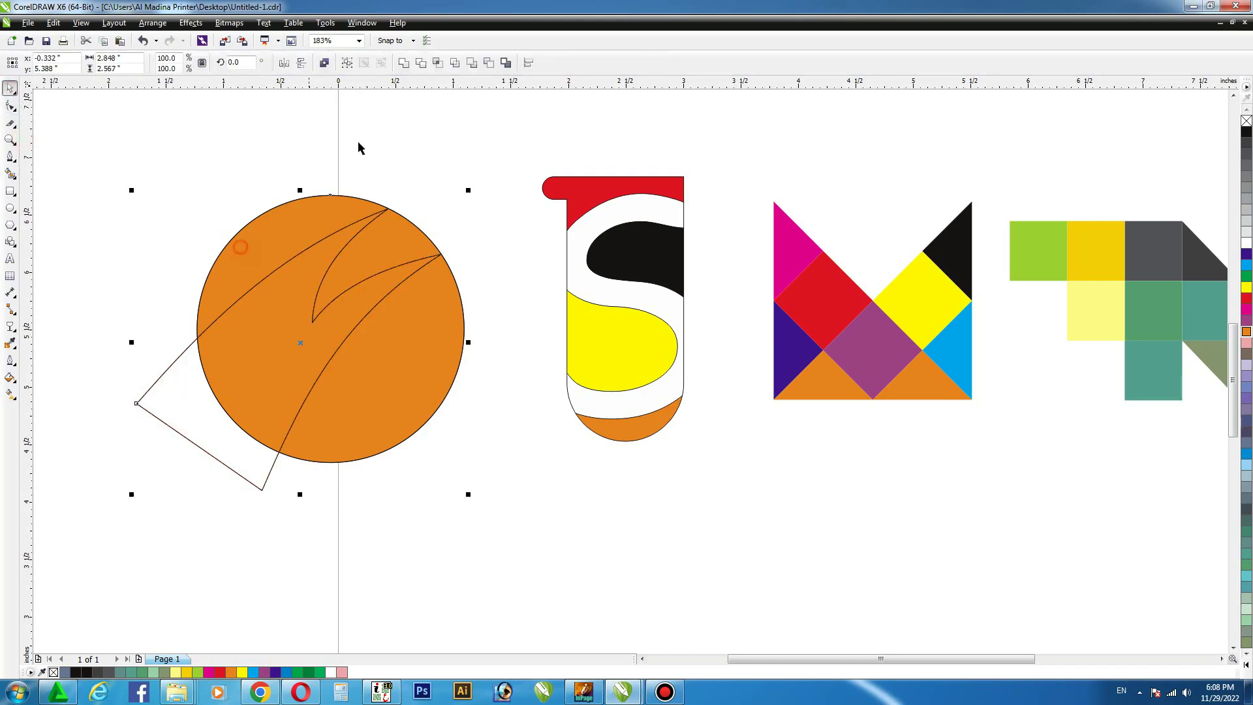
left_click(421, 67)
left_click(171, 389)
key("Delete")
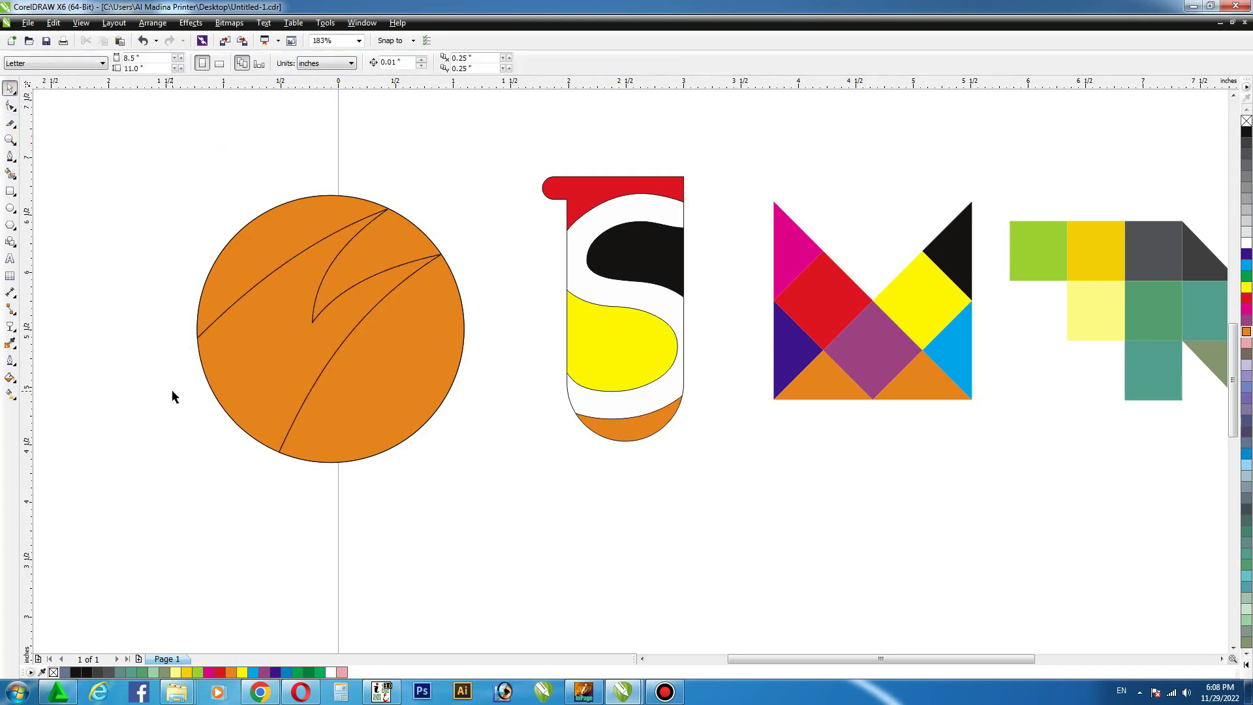
key("ctrl+z")
key("Delete")
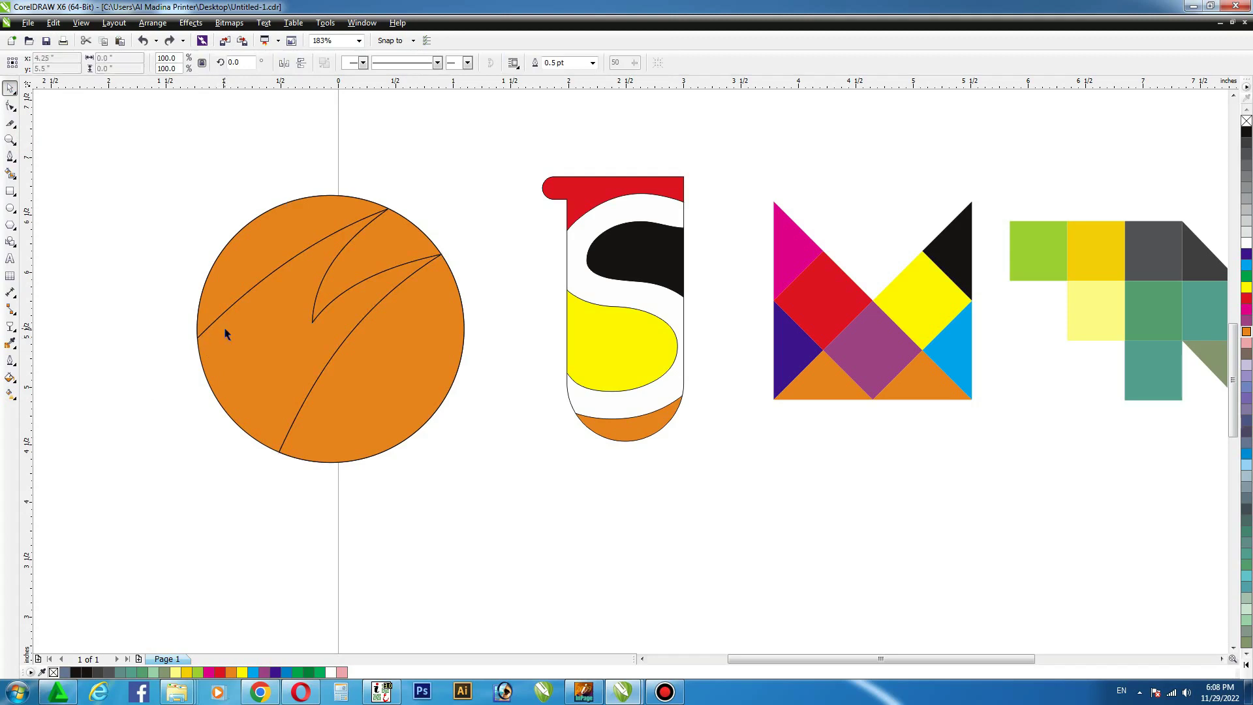
Remove the fill from the full circle lying behind the trimmed orange pieces.
left_click(228, 331)
left_click_drag(229, 333, 268, 327)
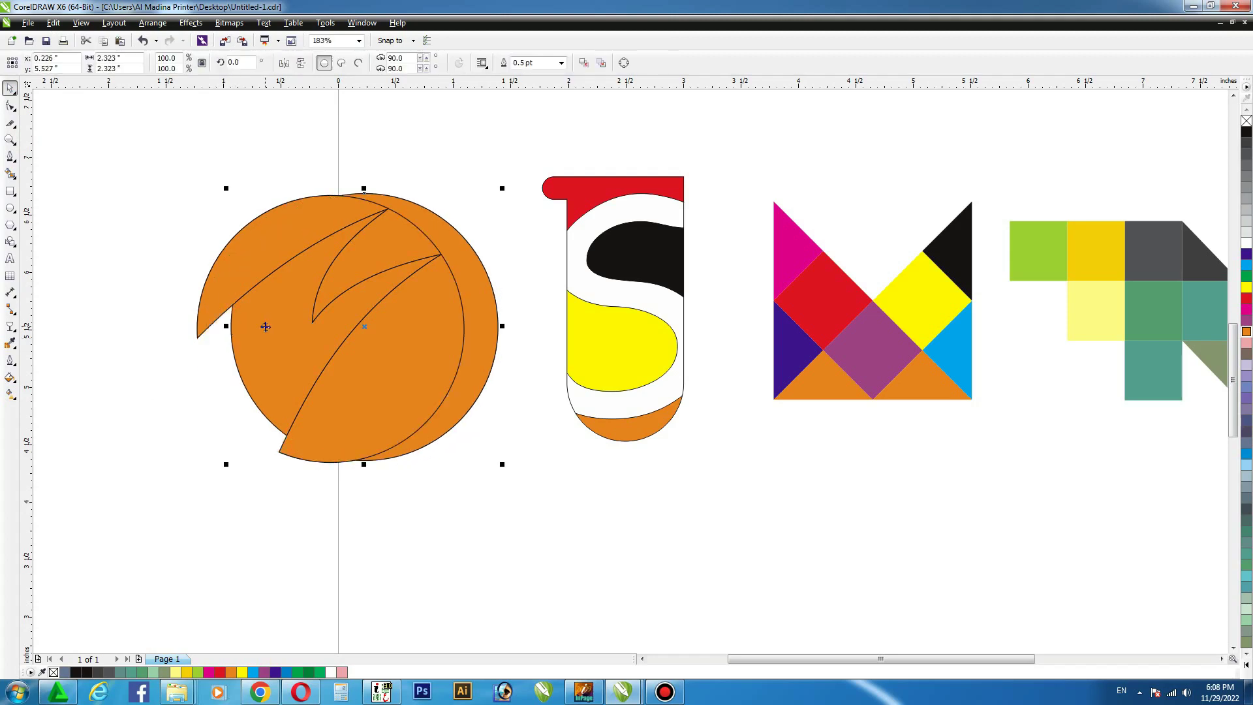
key("ctrl+z")
left_click(1246, 121)
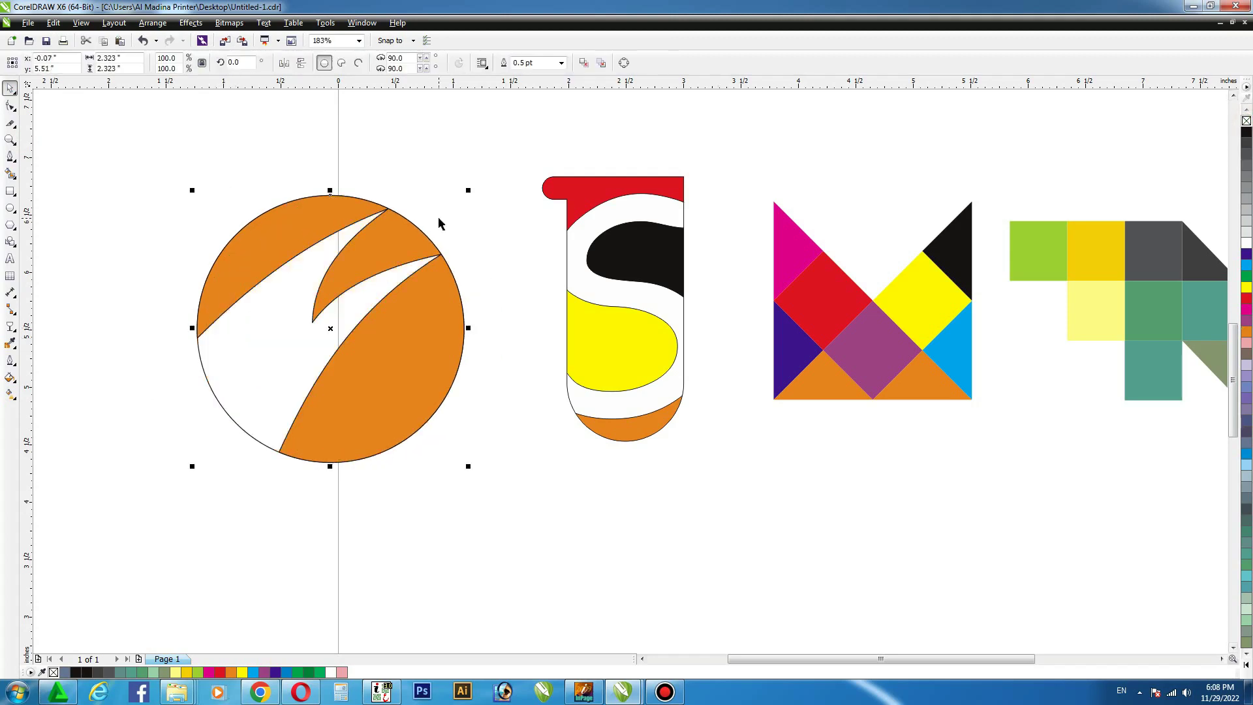
Set the full circle's outline width to 2 pt and color the outline orange.
key("F12")
key("Tab")
type("2")
key("Return")
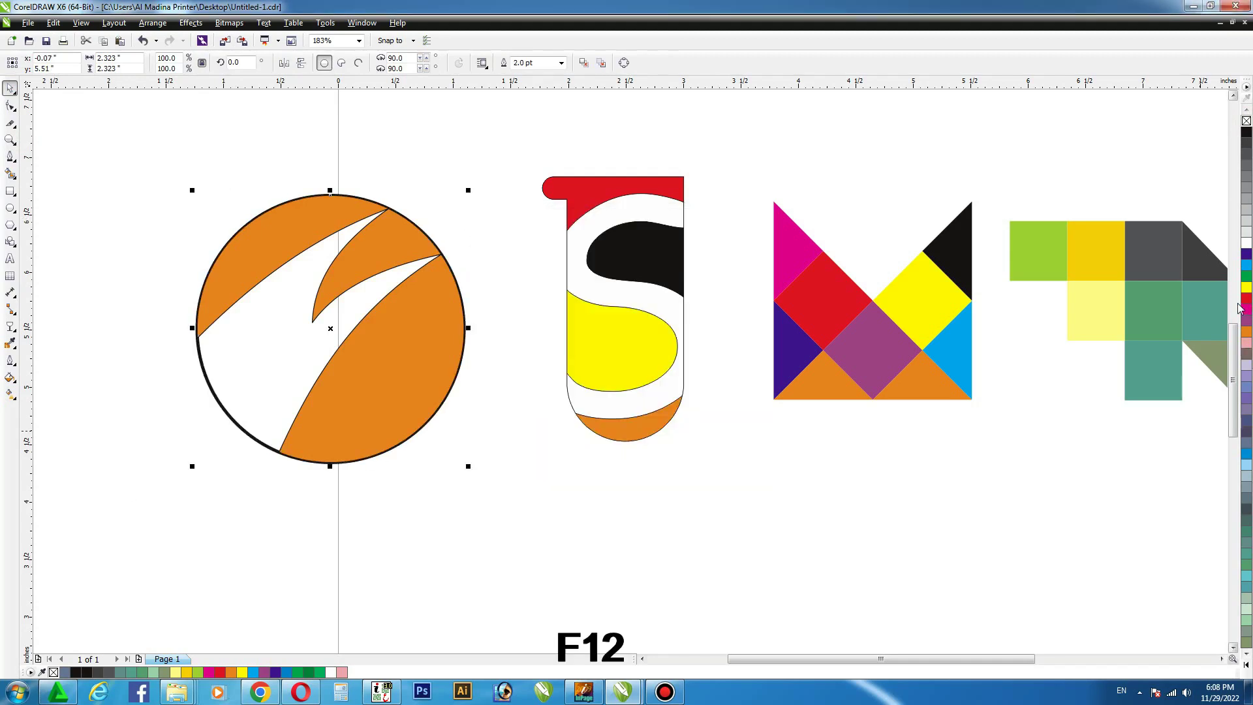
right_click(1247, 332)
left_click(456, 159)
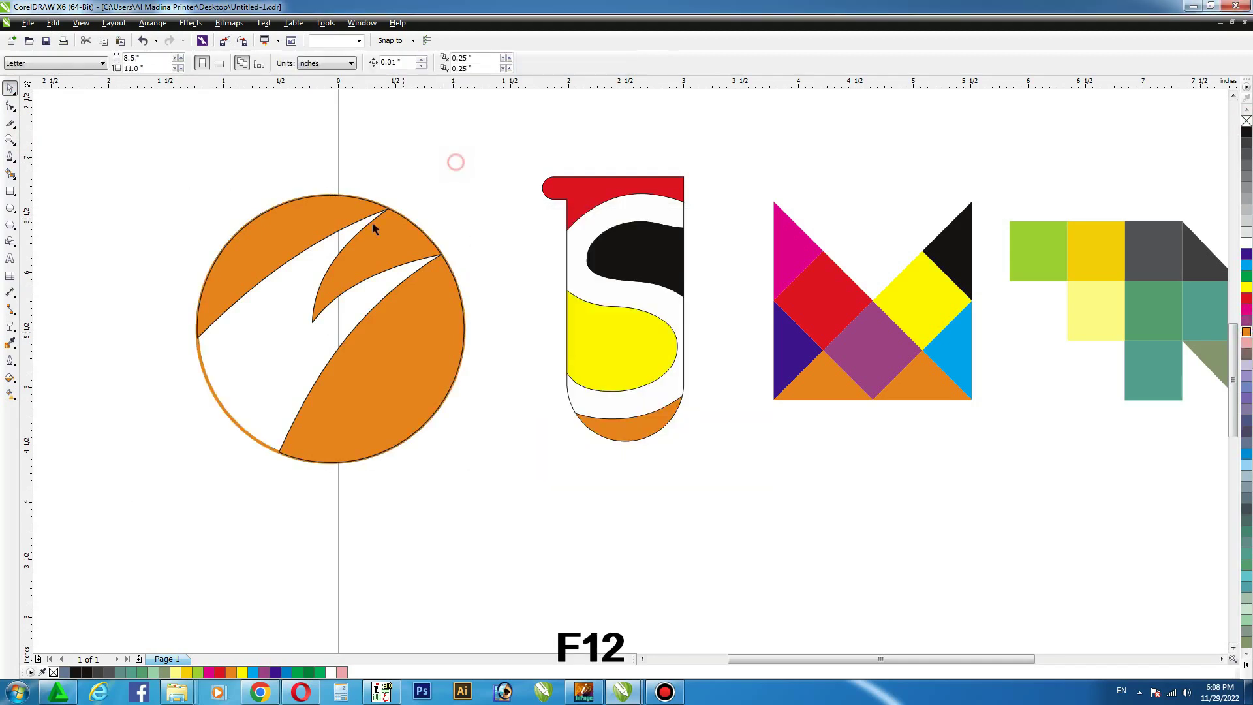
Move the whole orange circle mark slightly upward to line it up with the S mark.
left_click_drag(131, 174, 531, 494)
left_click_drag(420, 347, 420, 336)
left_click(507, 313)
key("F4")
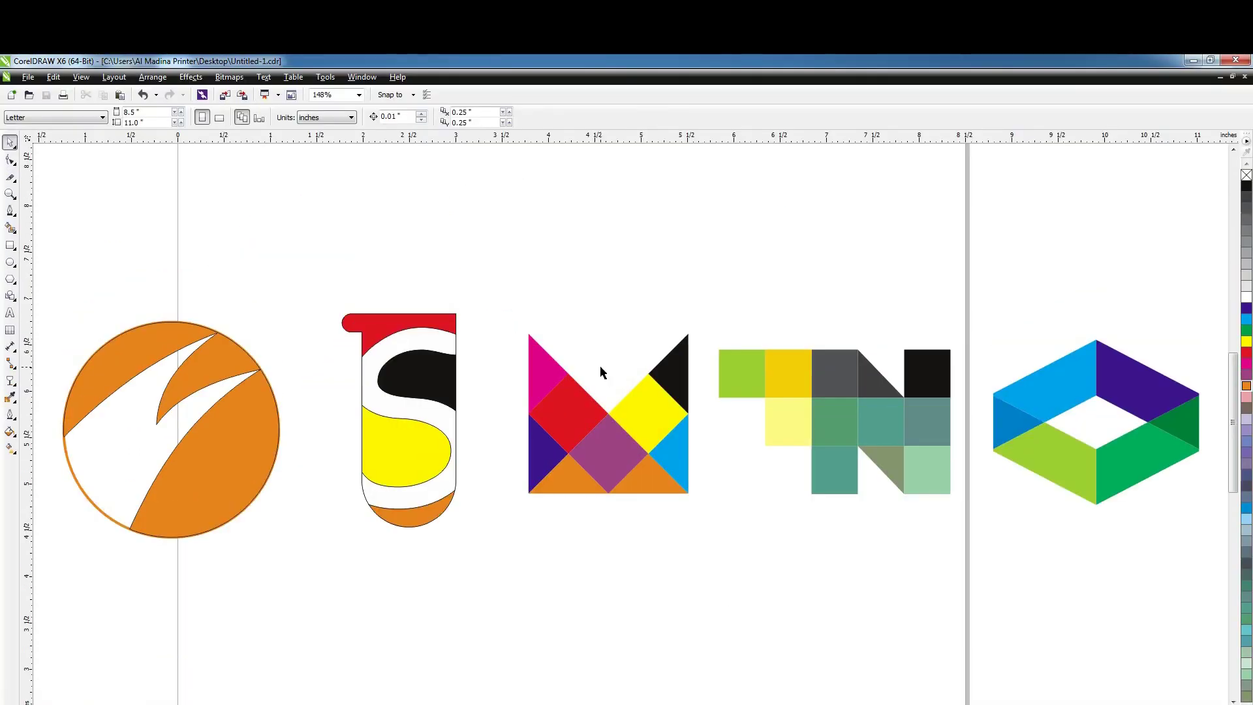
Draw a circle about 3.01 inches in diameter left of the orange mark, shift it slightly upward and scale it down a little.
scroll(601, 313, "down", 2)
key("F7")
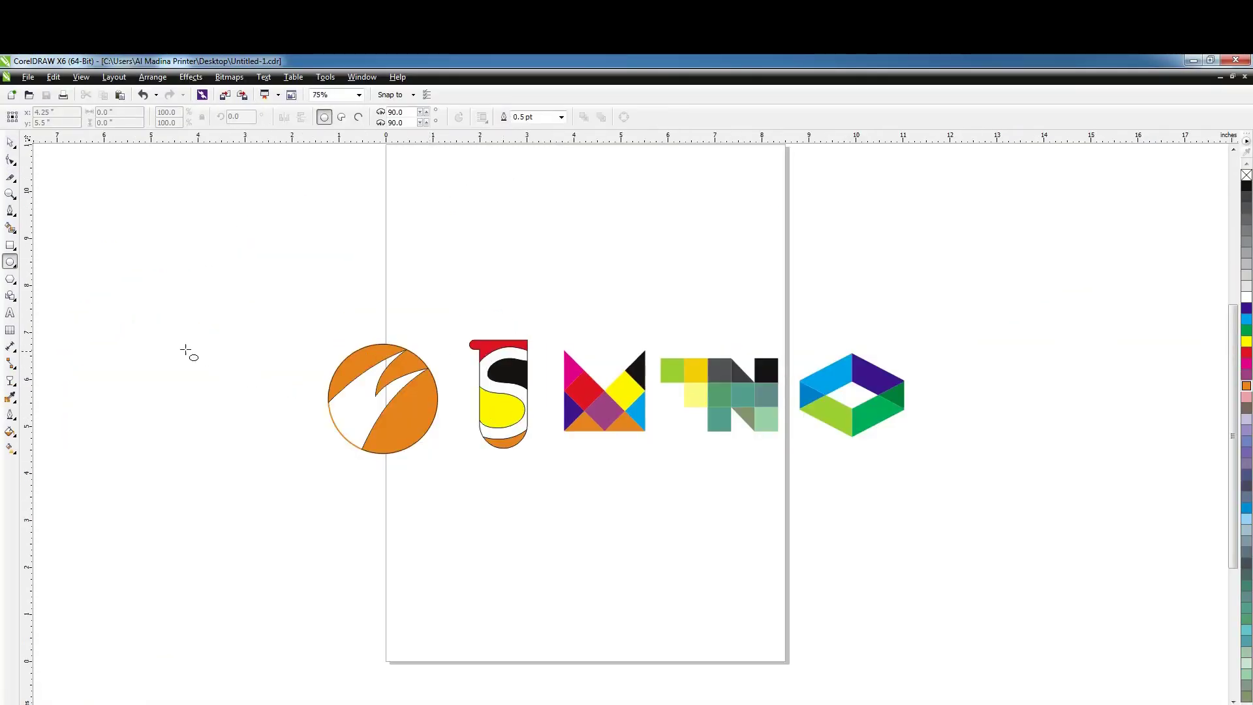
left_click_drag(167, 348, 309, 489)
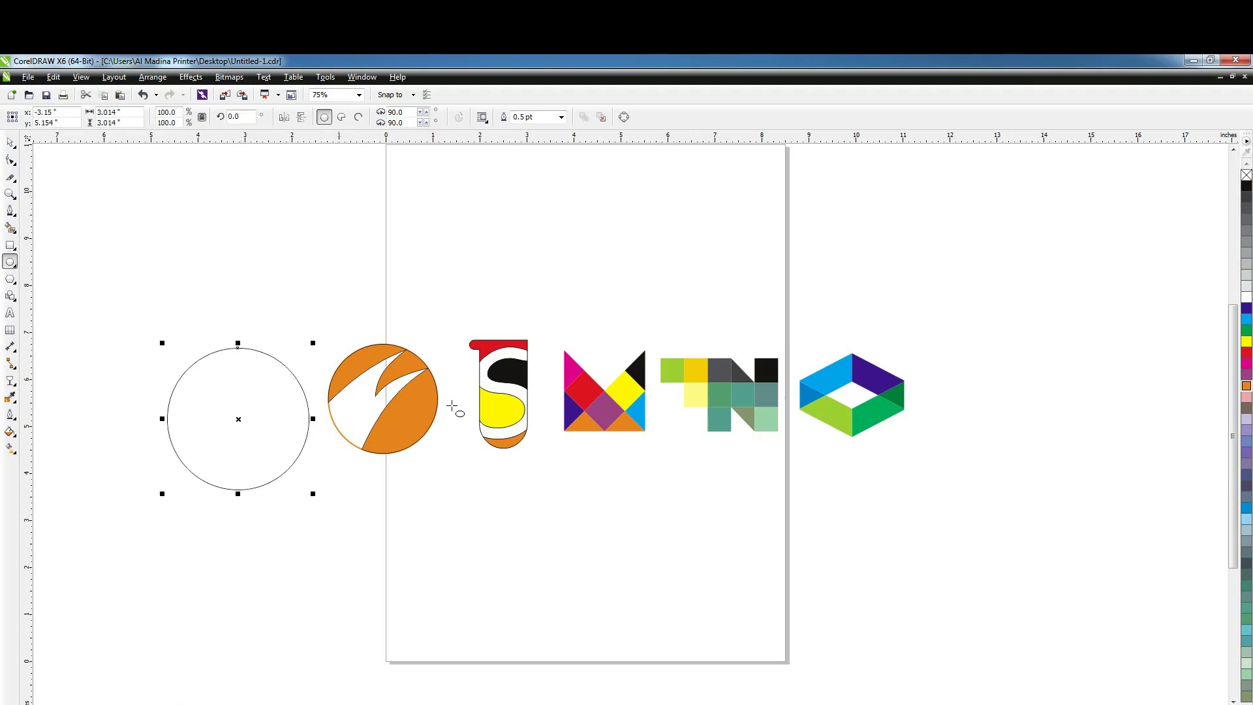
key("space")
left_click_drag(274, 392, 269, 375)
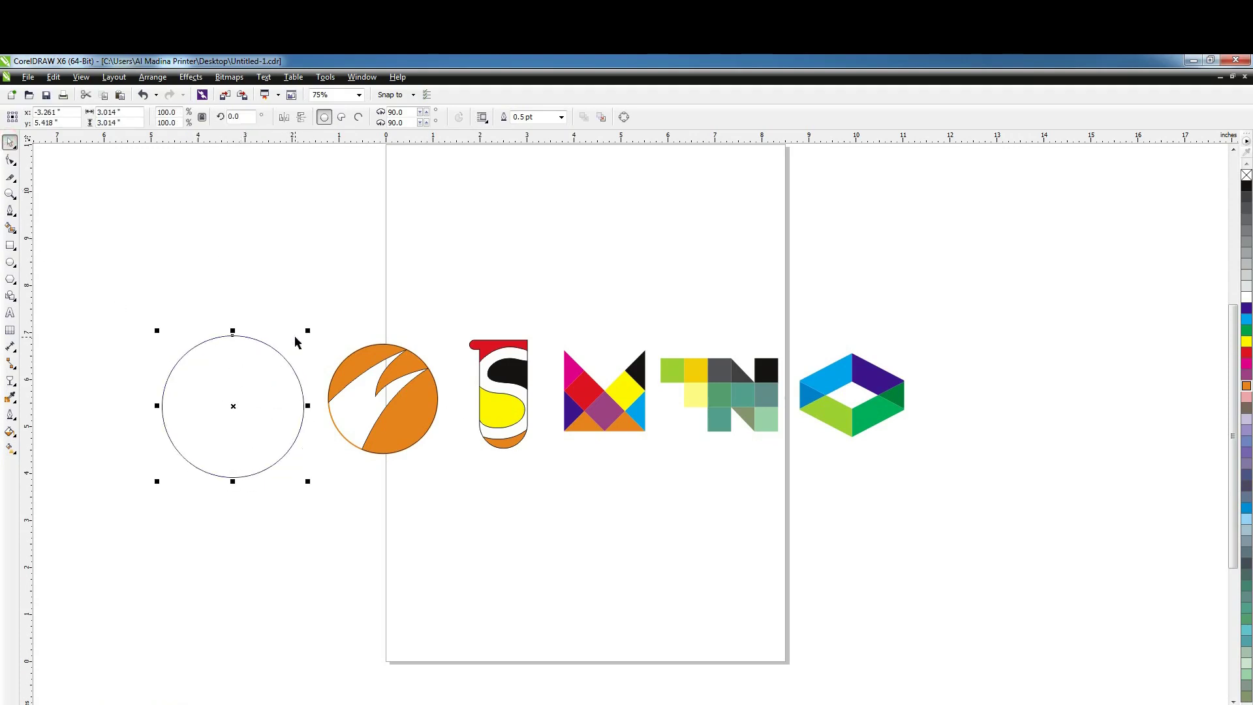
left_click_drag(308, 330, 302, 339)
key("Escape")
Draw a thin horizontal rectangle about 3.79 by 0.06 inches above the new circle.
key("z")
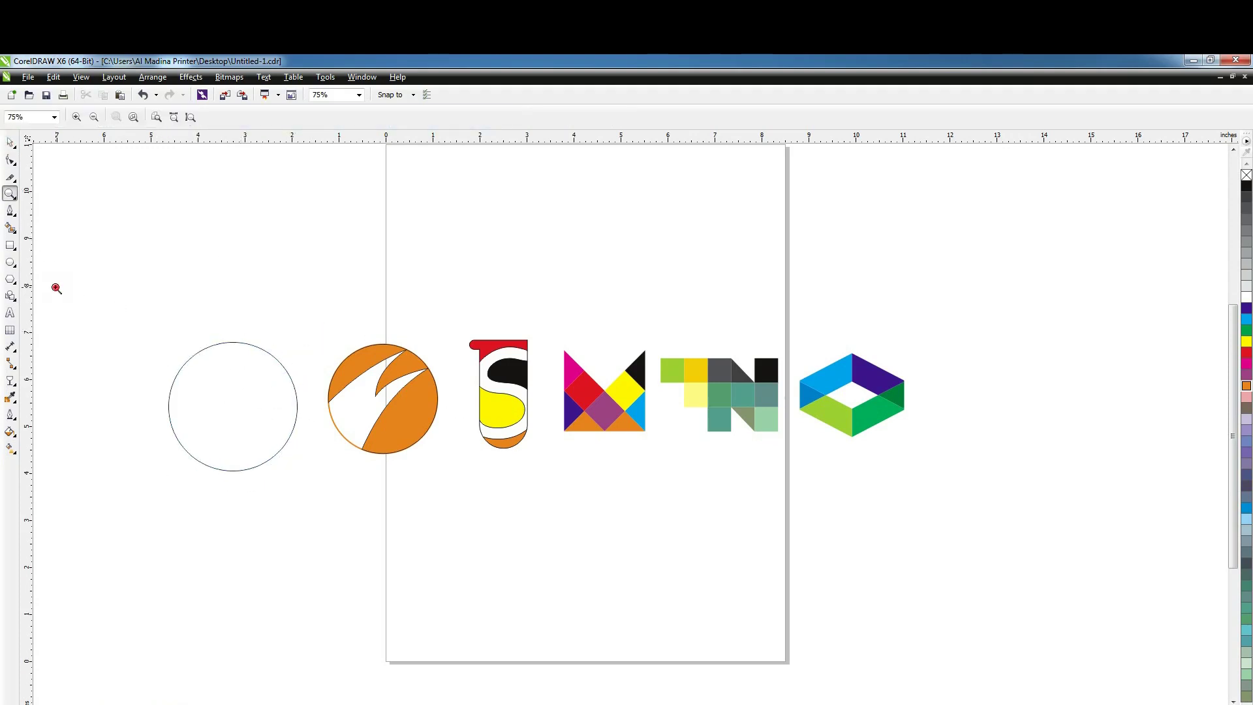
left_click_drag(56, 287, 547, 512)
left_click(9, 143)
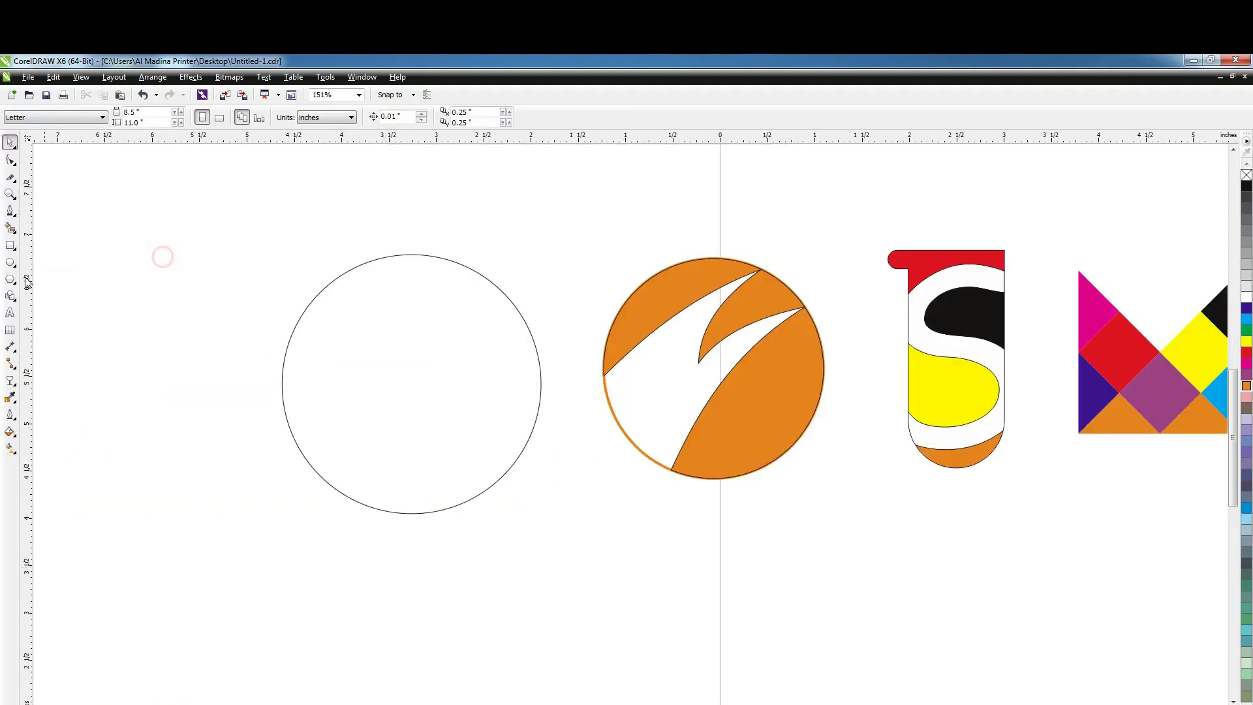
left_click(10, 245)
mouse_move(99, 216)
left_mouse_down()
mouse_move(111, 228)
mouse_move(463, 221)
left_mouse_up()
left_click(10, 144)
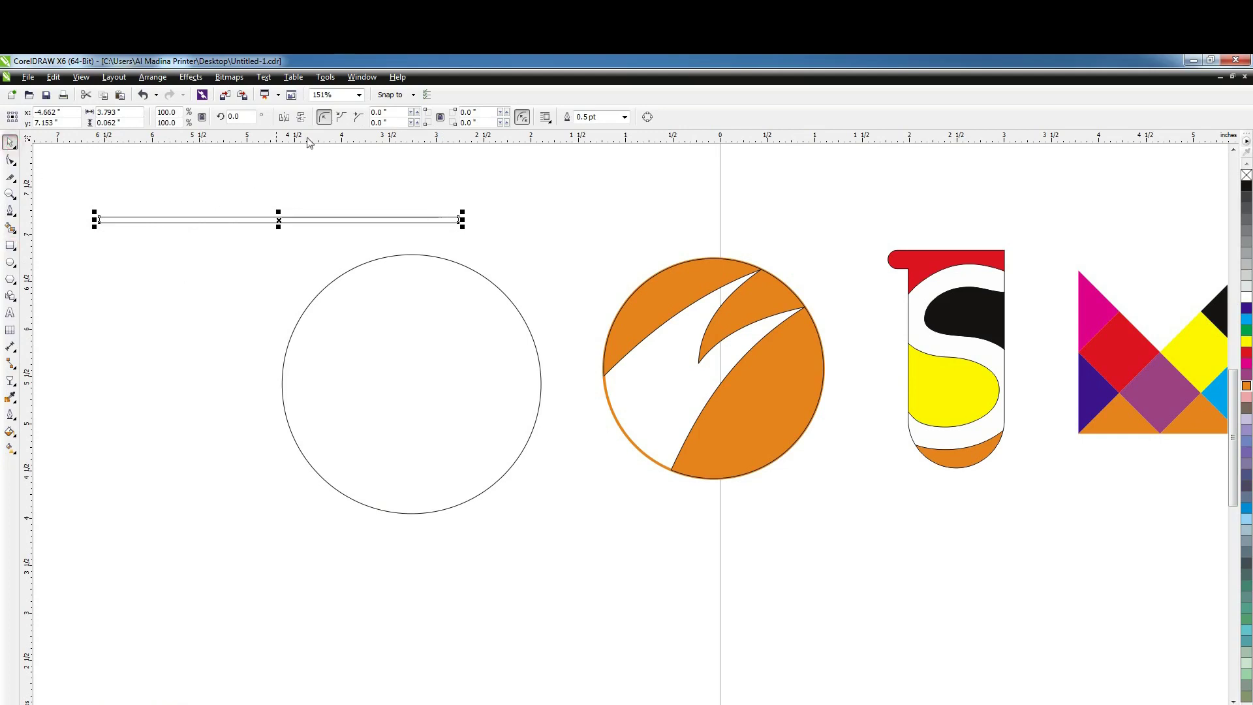
Rotate the thin rectangle by 36.5 degrees.
double_click(236, 116)
type("36")
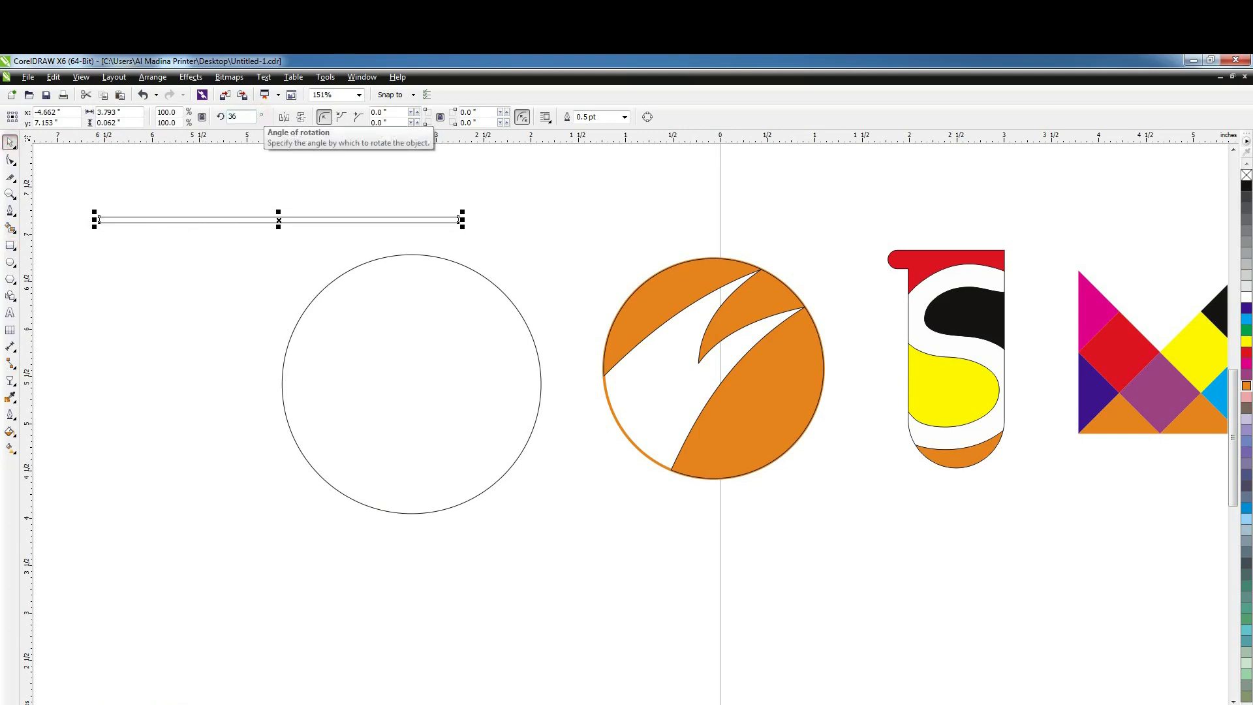
key("Return")
left_click(372, 216)
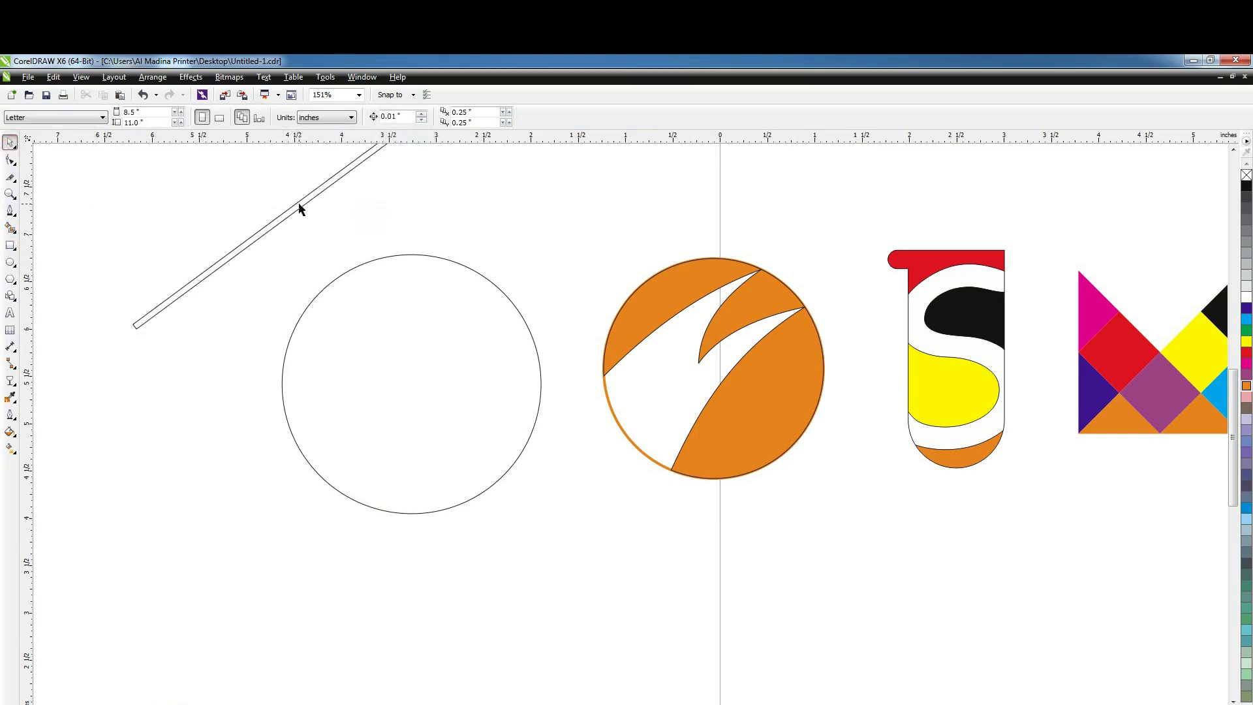
Place the slanted bar over the circle's upper-left part and duplicate it at equal spacing to make eight parallel bars.
left_click_drag(299, 206, 387, 301)
right_click(388, 300)
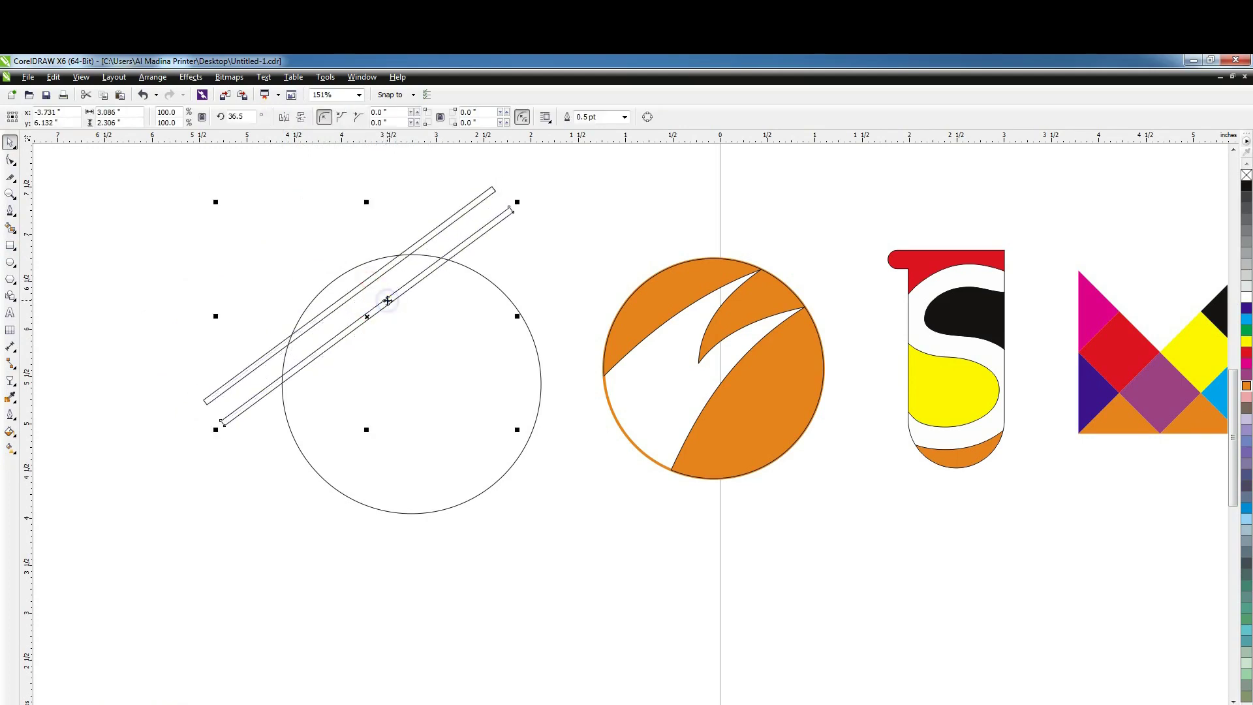
key("ctrl+r")
key("ctrl+r")
key("ctrl+r")
key("ctrl+r")
key("ctrl+r")
key("ctrl+r")
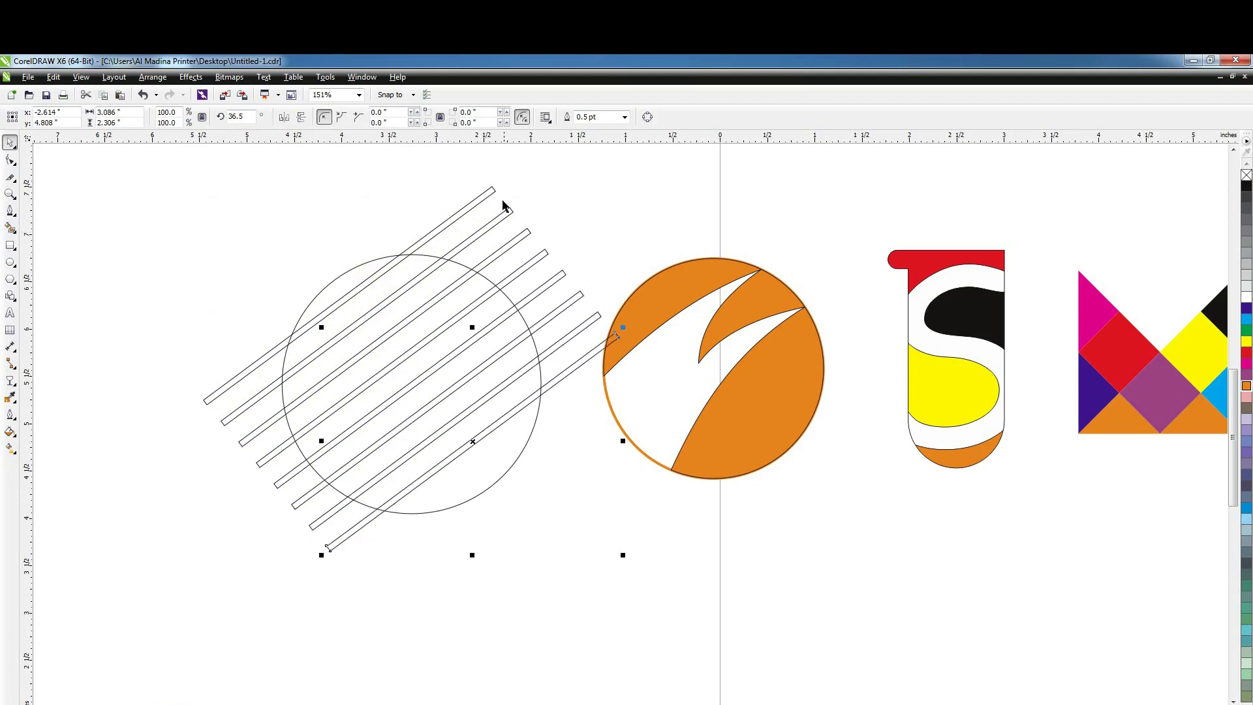
Select all eight slanted bars, scale them up slightly and center them over the circle.
left_click(525, 235, "shift")
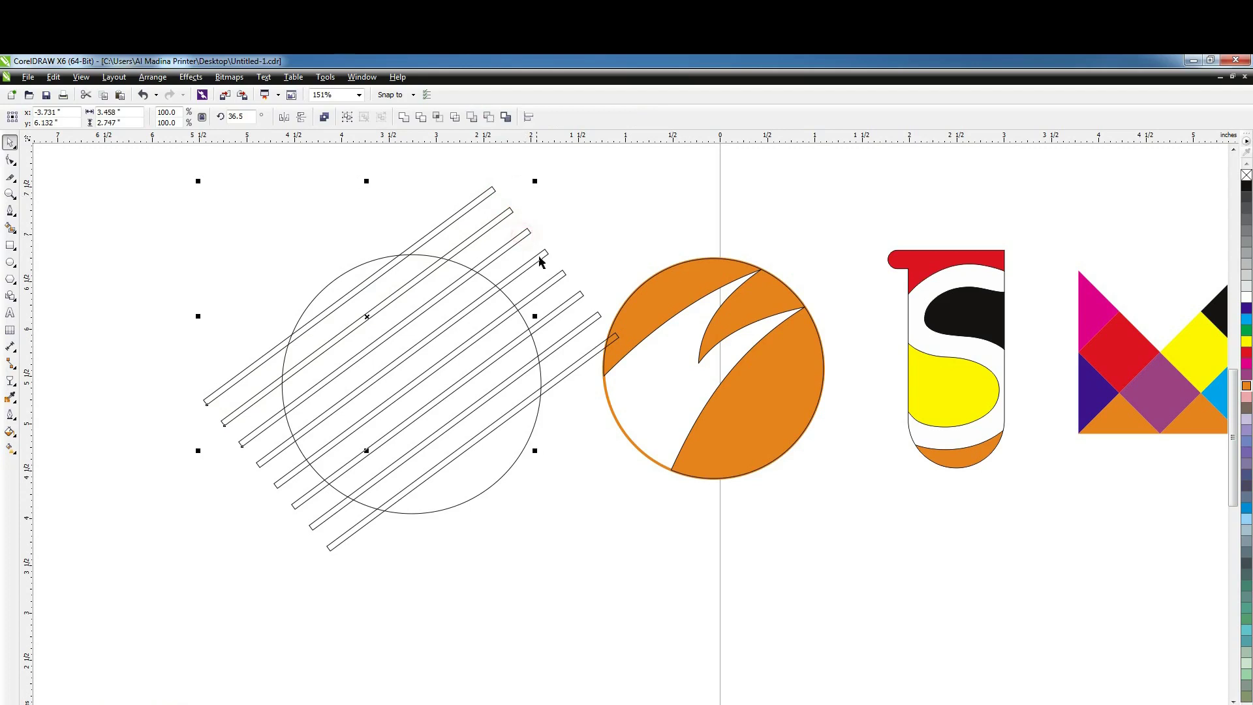
left_click(543, 255, "shift")
left_click(561, 276, "shift")
left_click(578, 297, "shift")
left_click(597, 317, "shift")
left_click(587, 358, "shift")
left_click_drag(620, 559, 655, 578)
left_click_drag(411, 369, 418, 376)
left_click(210, 251)
Fill the circle's segments between the slanted bars with blue-gray using Smart Fill.
left_click(11, 227)
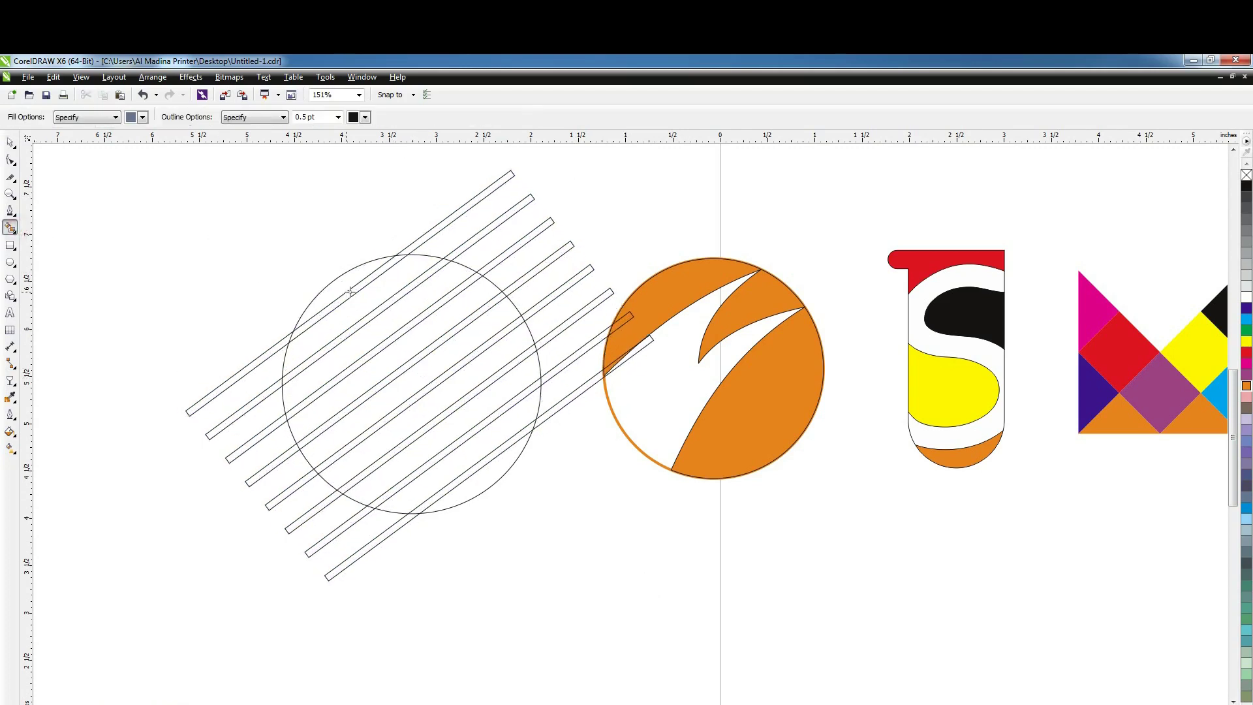
left_click(339, 280)
left_click(363, 302)
left_click(394, 329)
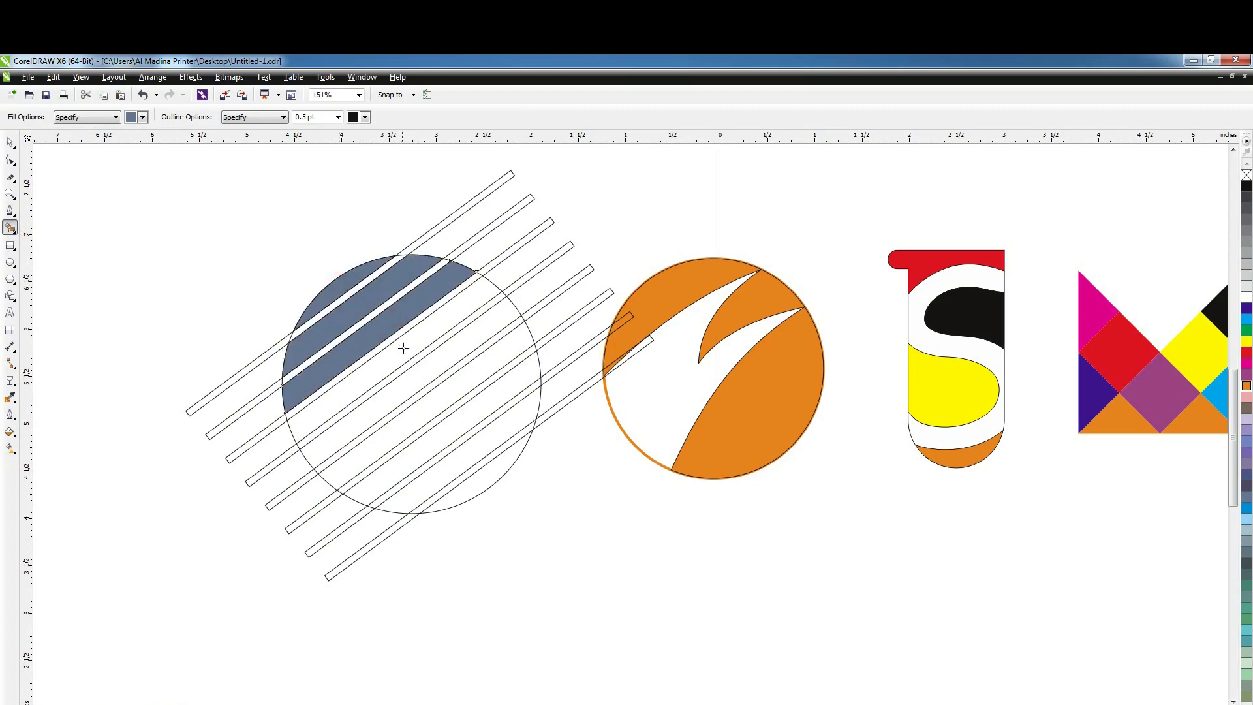
left_click(414, 364)
left_click(441, 400)
left_click(456, 431)
left_click(471, 454)
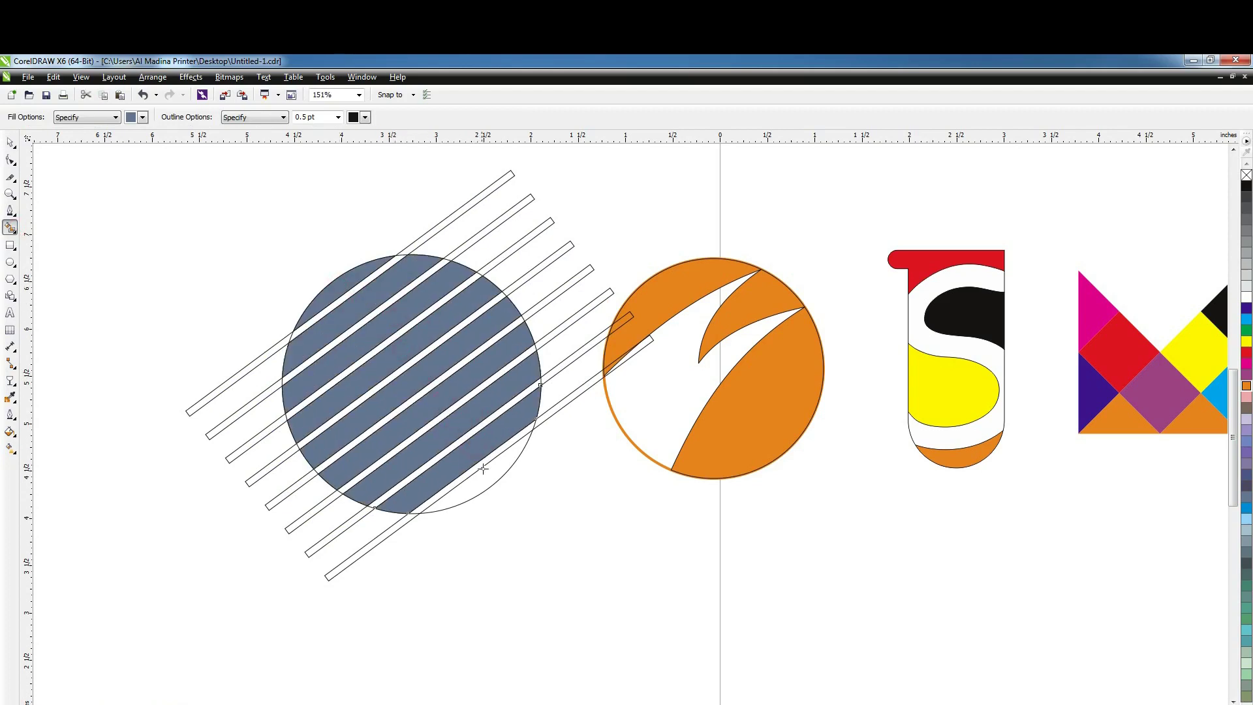
left_click(485, 477)
Delete all eight slanted bars, leaving the filled segments of the circle.
left_click(12, 144)
left_click(473, 203)
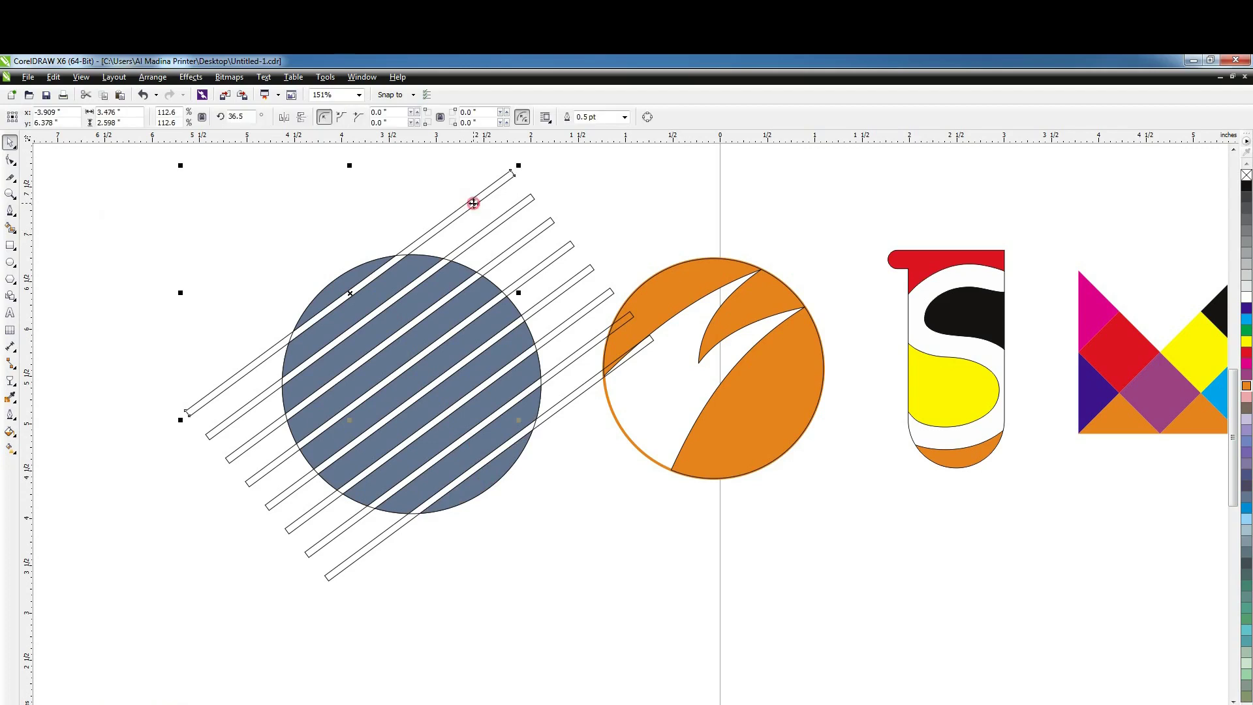
left_click(515, 213, "shift")
left_click(543, 227, "shift")
left_click(562, 255, "shift")
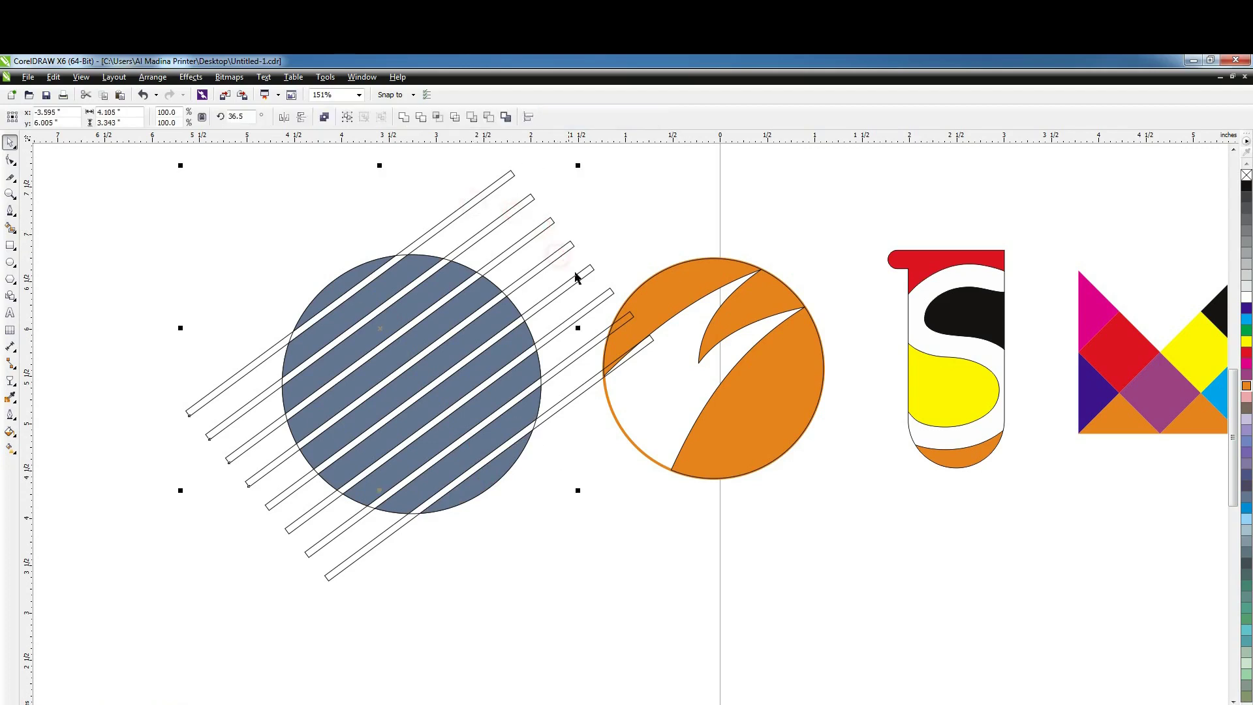
left_click(576, 282, "shift")
left_click(603, 299, "shift")
left_click(597, 342, "shift")
key("Delete")
left_click(582, 386)
key("Delete")
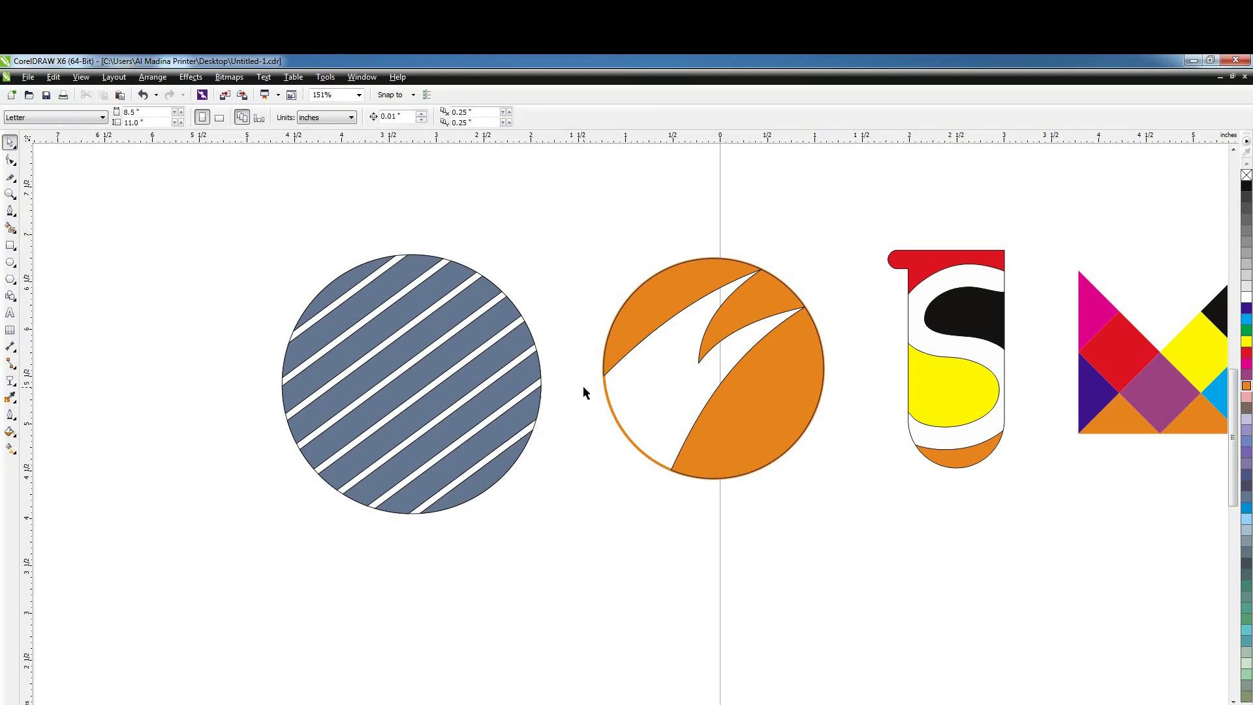
Fill the circle's first five diagonal stripes from the upper left with orange, cyan, red, purple and light pink.
left_click(329, 285)
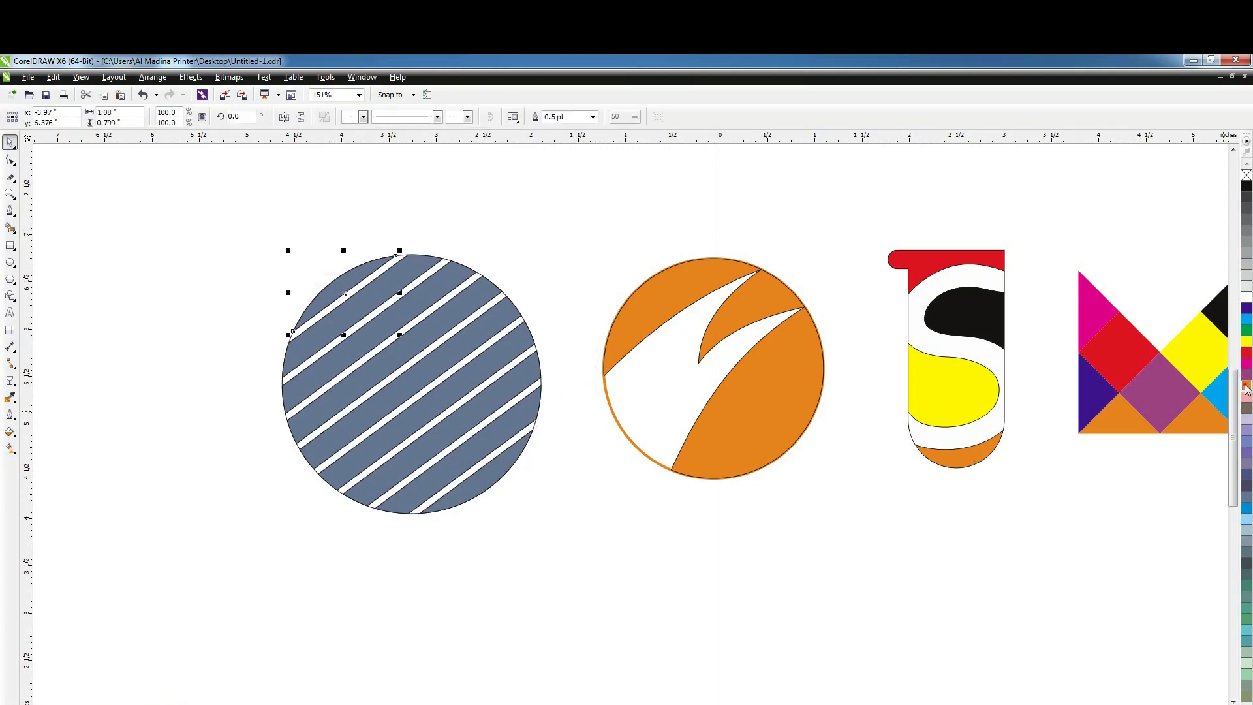
left_click(1245, 386)
left_click_drag(1246, 319, 441, 285)
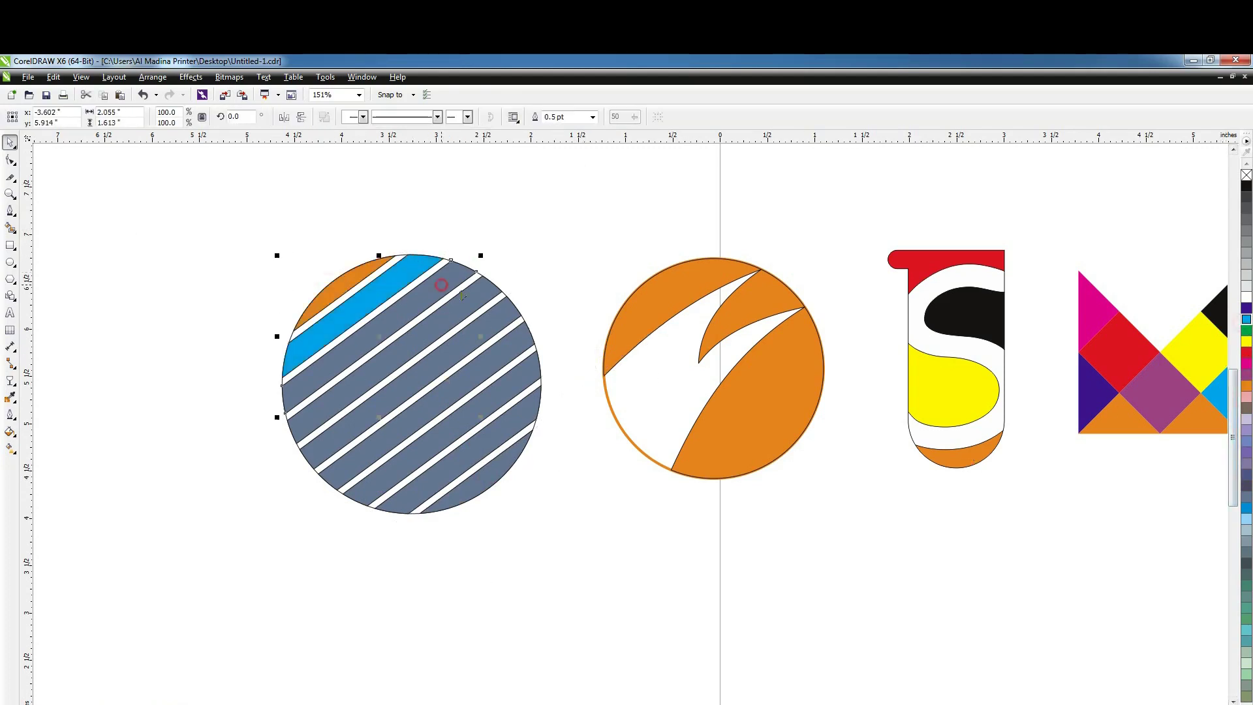
left_click_drag(1246, 353, 460, 271)
left_click(493, 285)
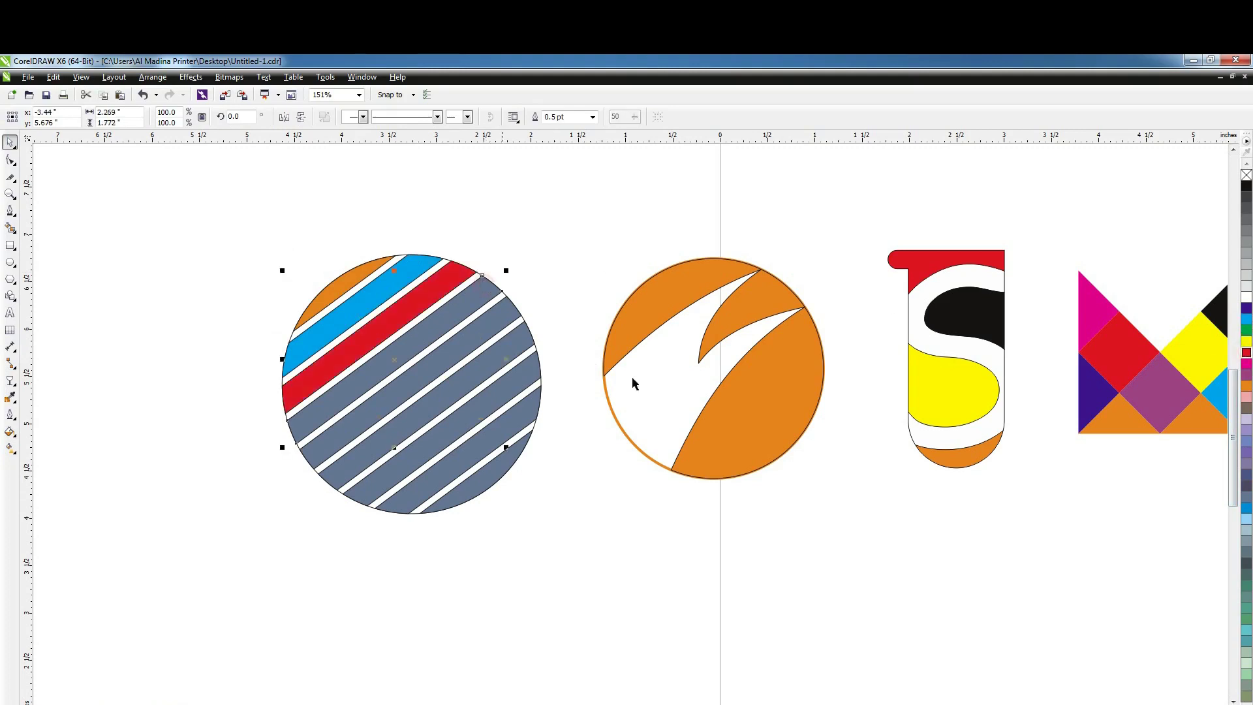
left_click(1245, 374)
left_click(482, 335)
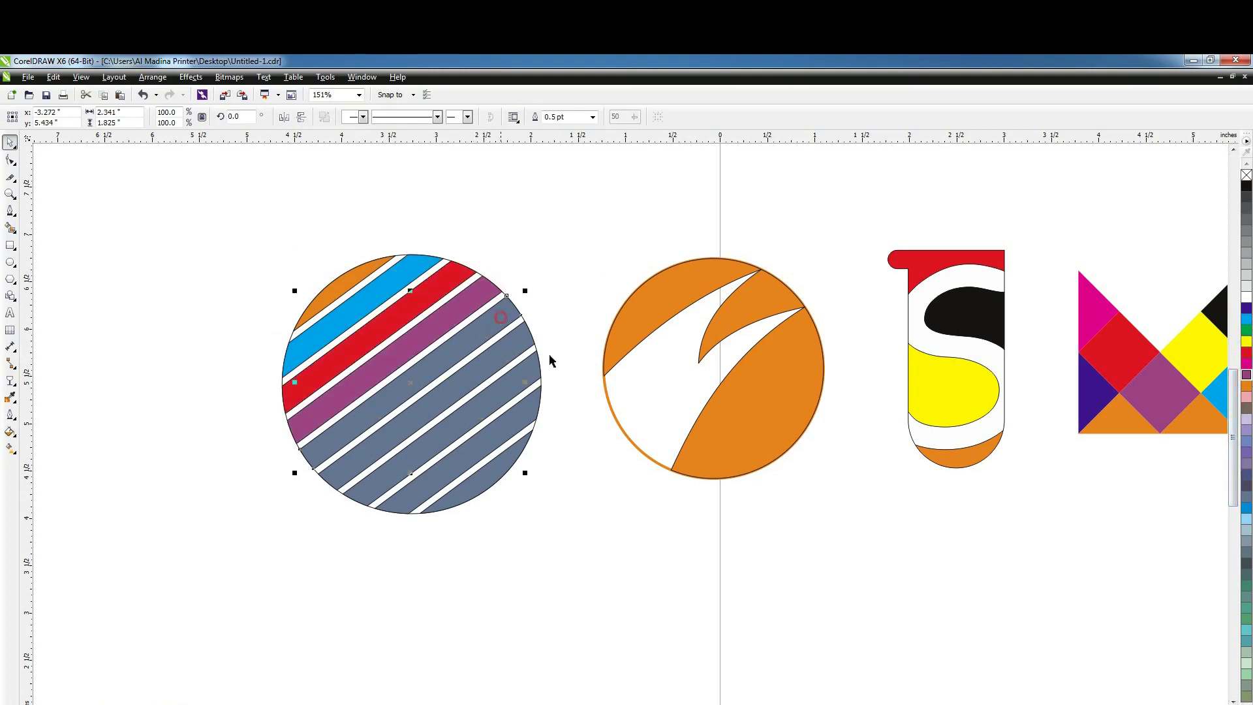
left_click(1245, 396)
Fill the circle's remaining four diagonal stripes with magenta, dark blue, black and medium blue, ending at the lower right.
left_click(507, 358)
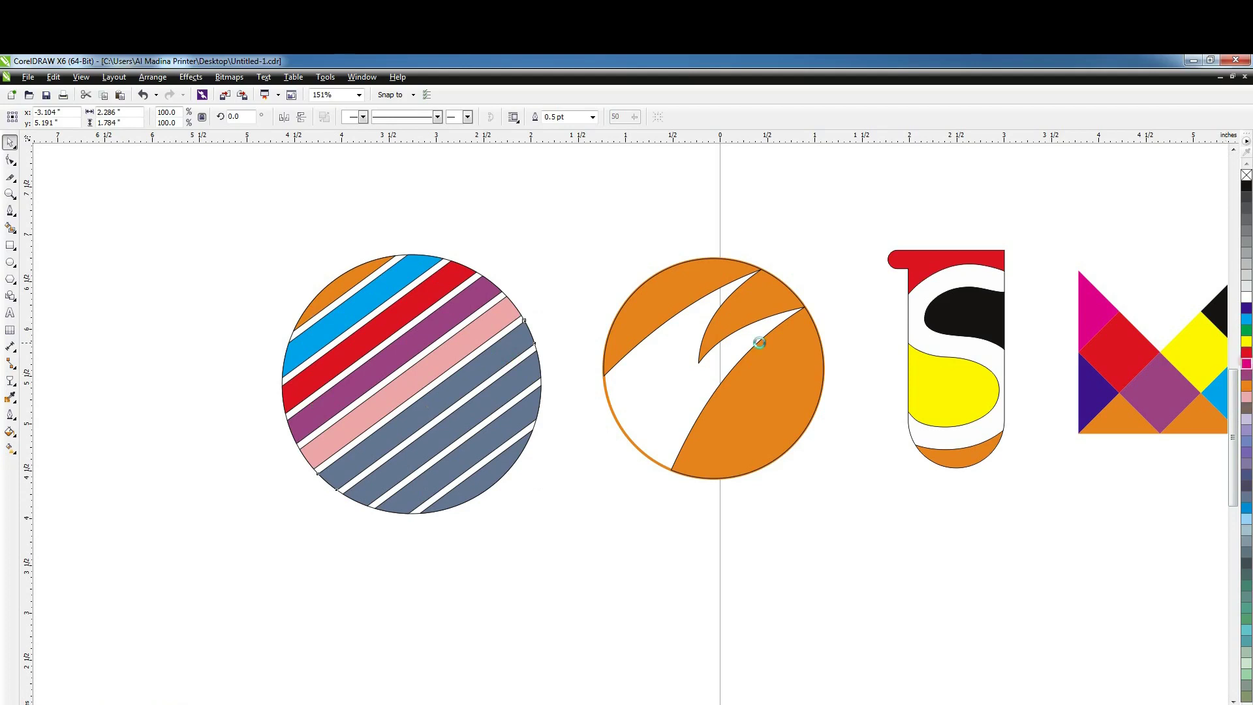
left_click(1247, 363)
left_click(489, 398)
left_click(1246, 308)
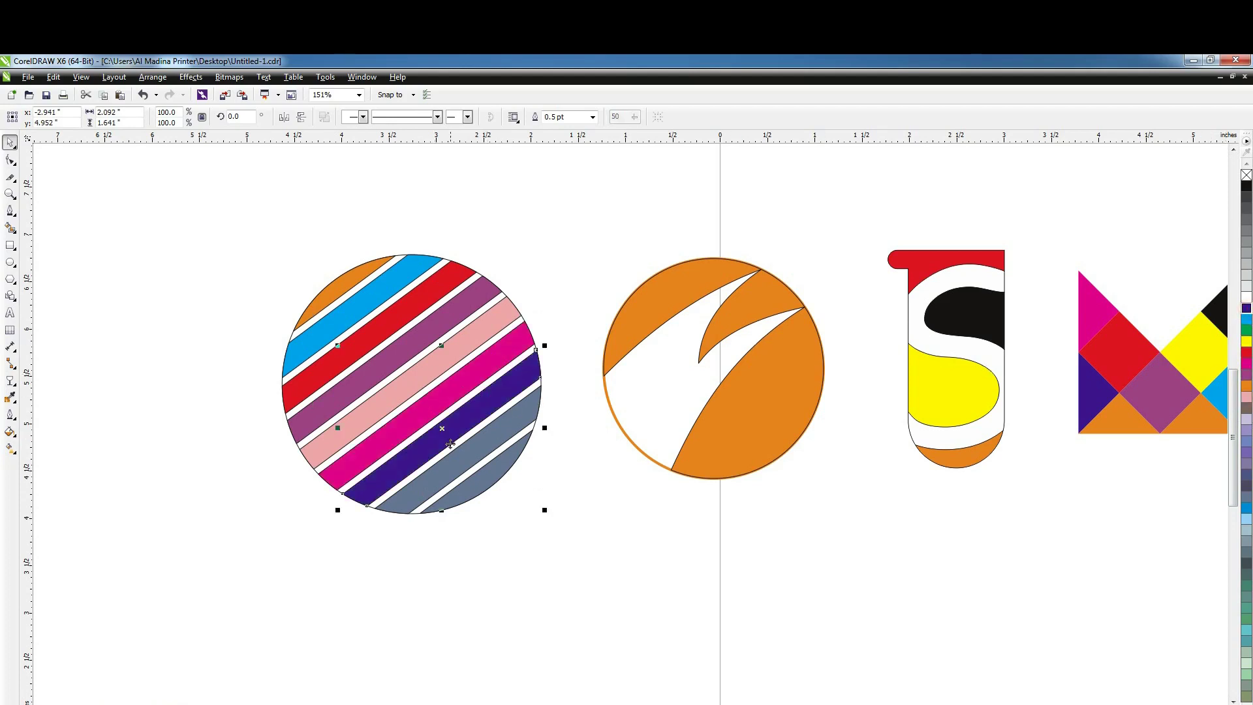
left_click(477, 450)
left_click(1243, 190)
left_click(492, 474)
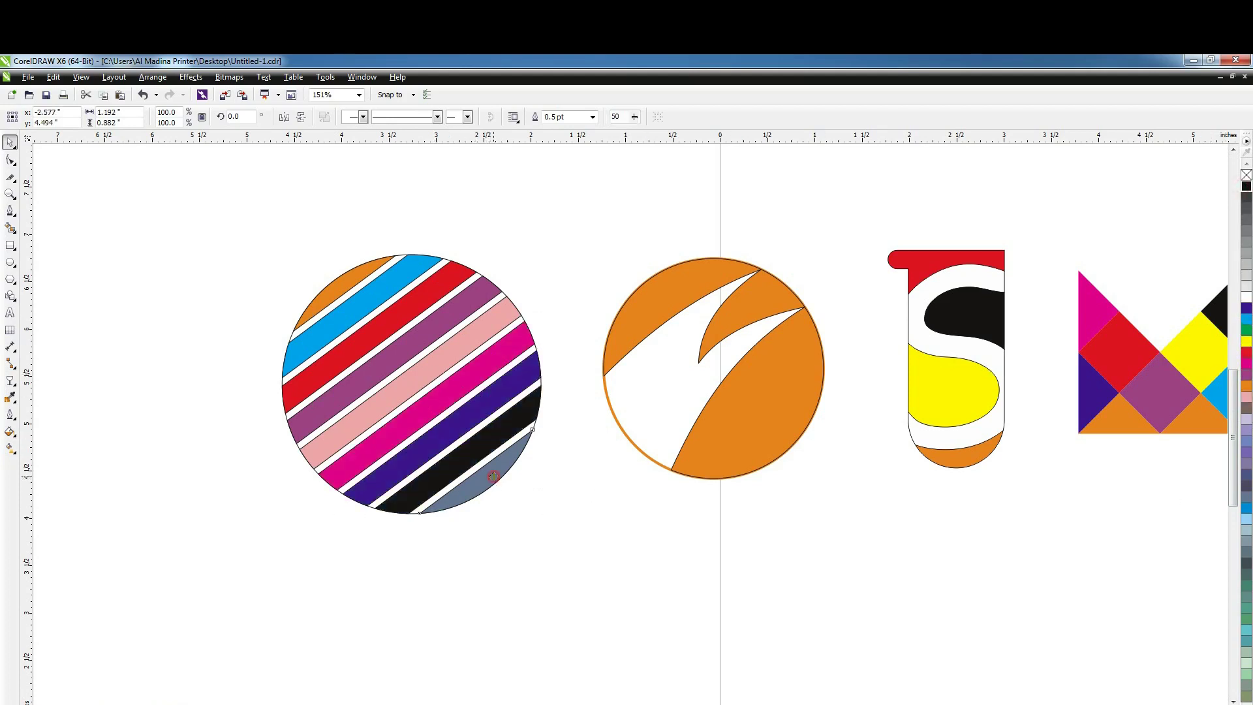
left_click(1246, 508)
left_click(579, 436)
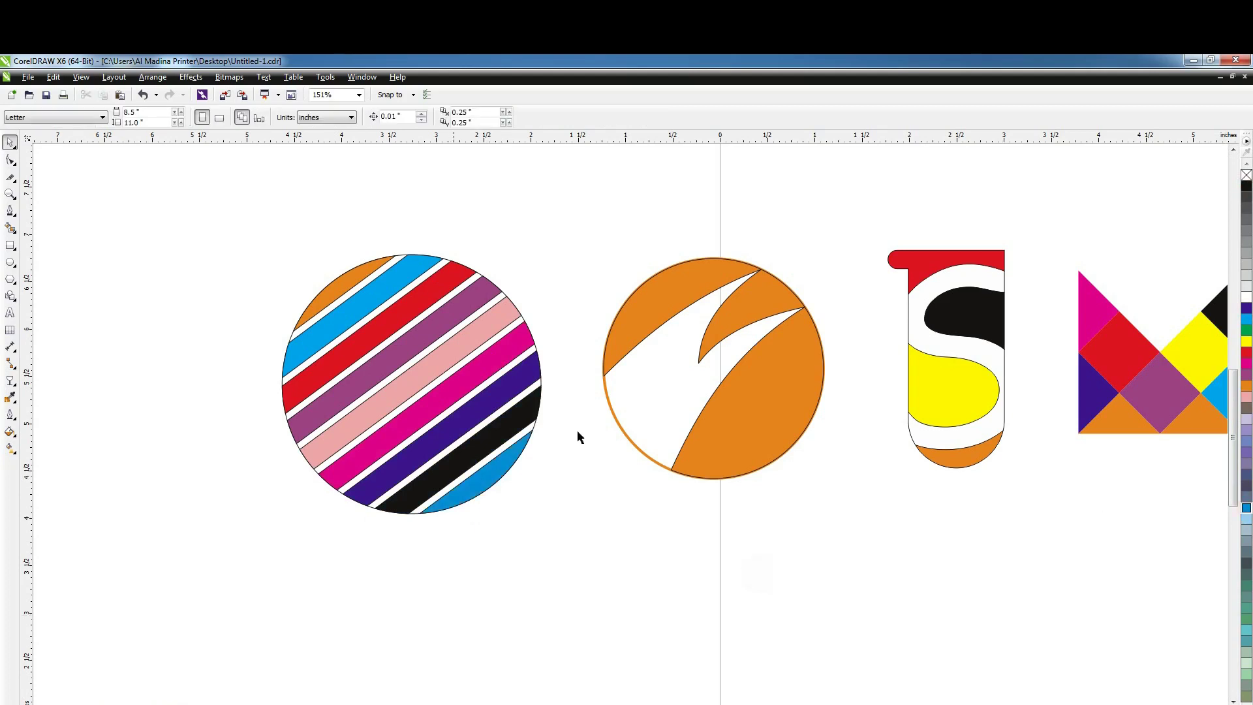
Draw a circle about 3.37 inches across and position it overlapping the lower-left part of the striped circle.
key("F7")
left_click_drag(181, 269, 503, 545)
key("space")
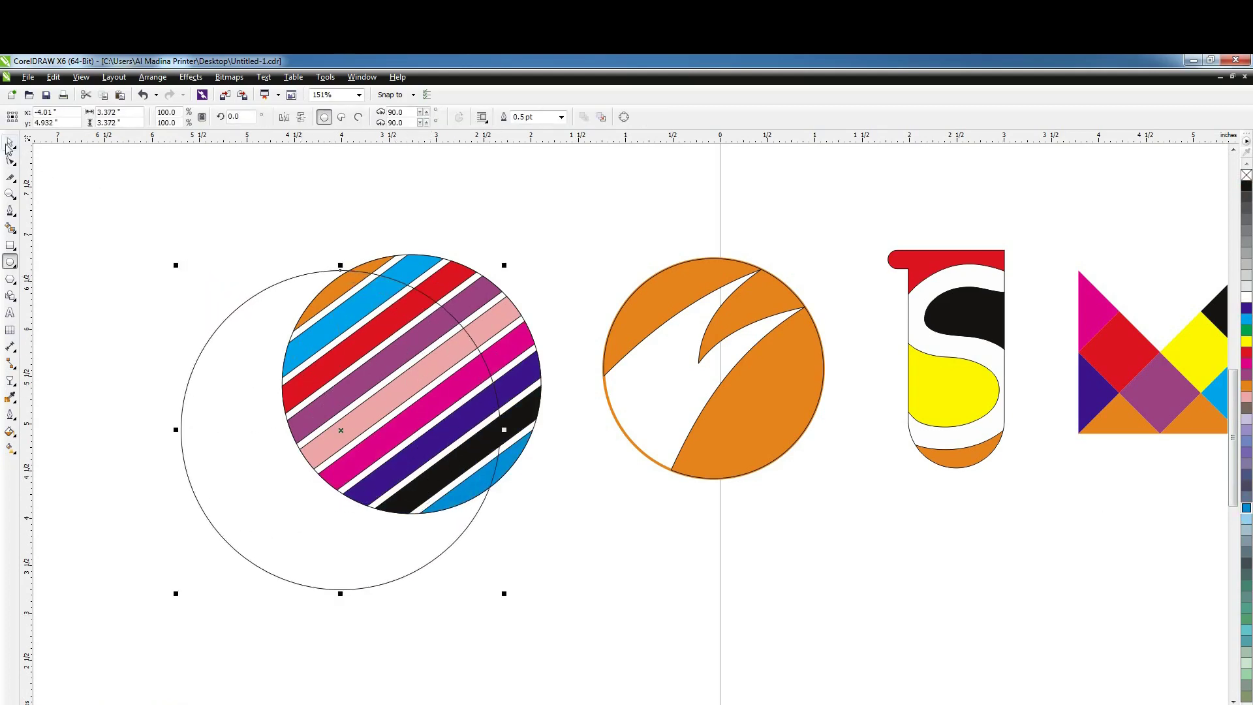
left_click_drag(318, 493, 290, 512)
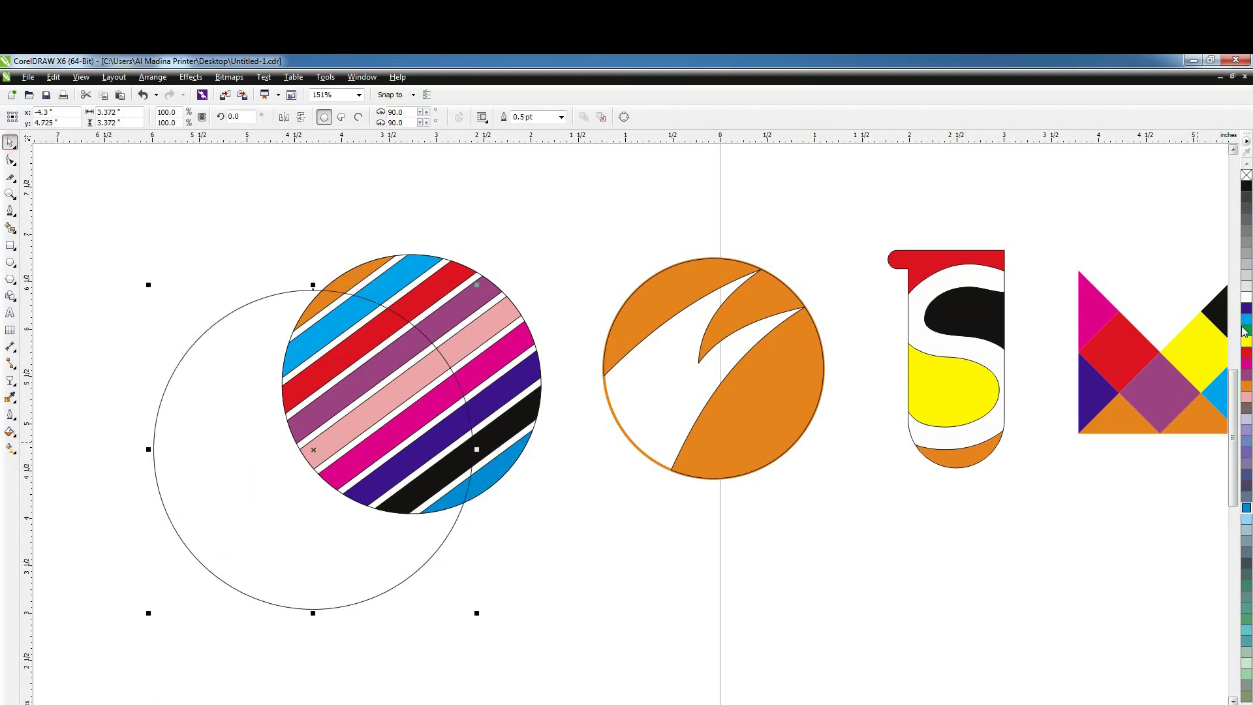
Fill the large circle with cyan lightened by a reduced C value in Uniform Fill, and remove its outline.
left_click(1246, 319)
key("shift+F11")
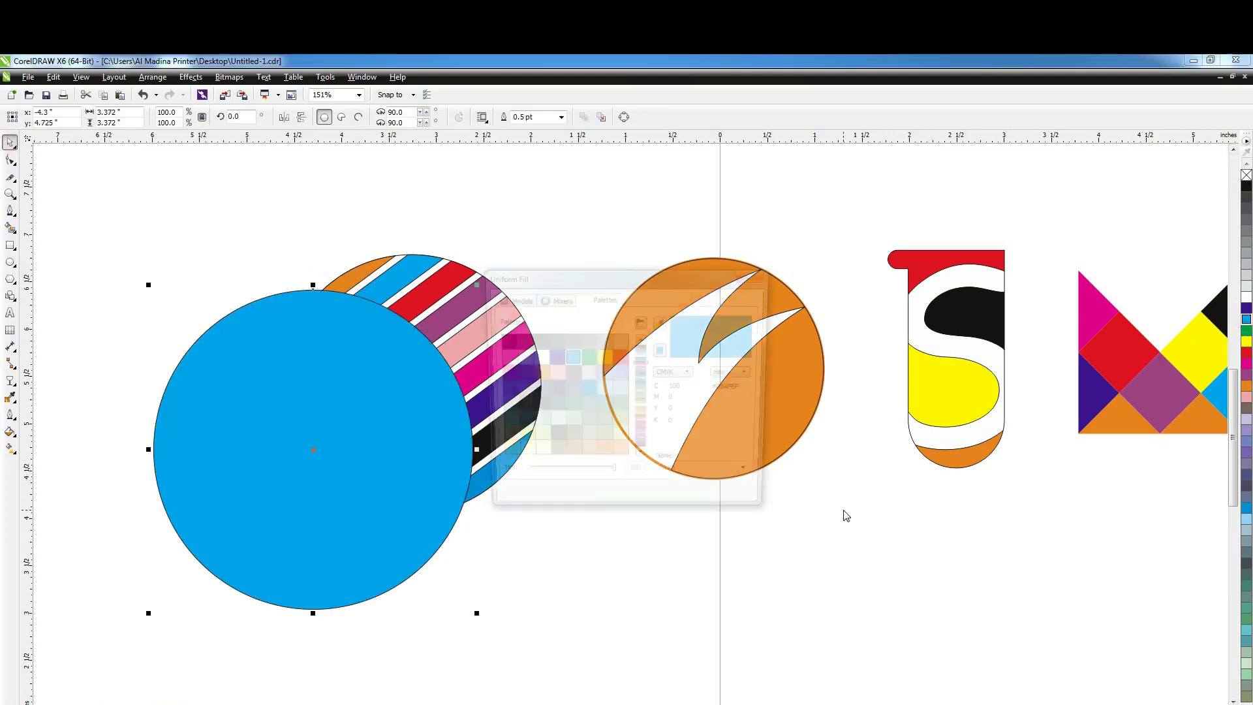
left_click(512, 298)
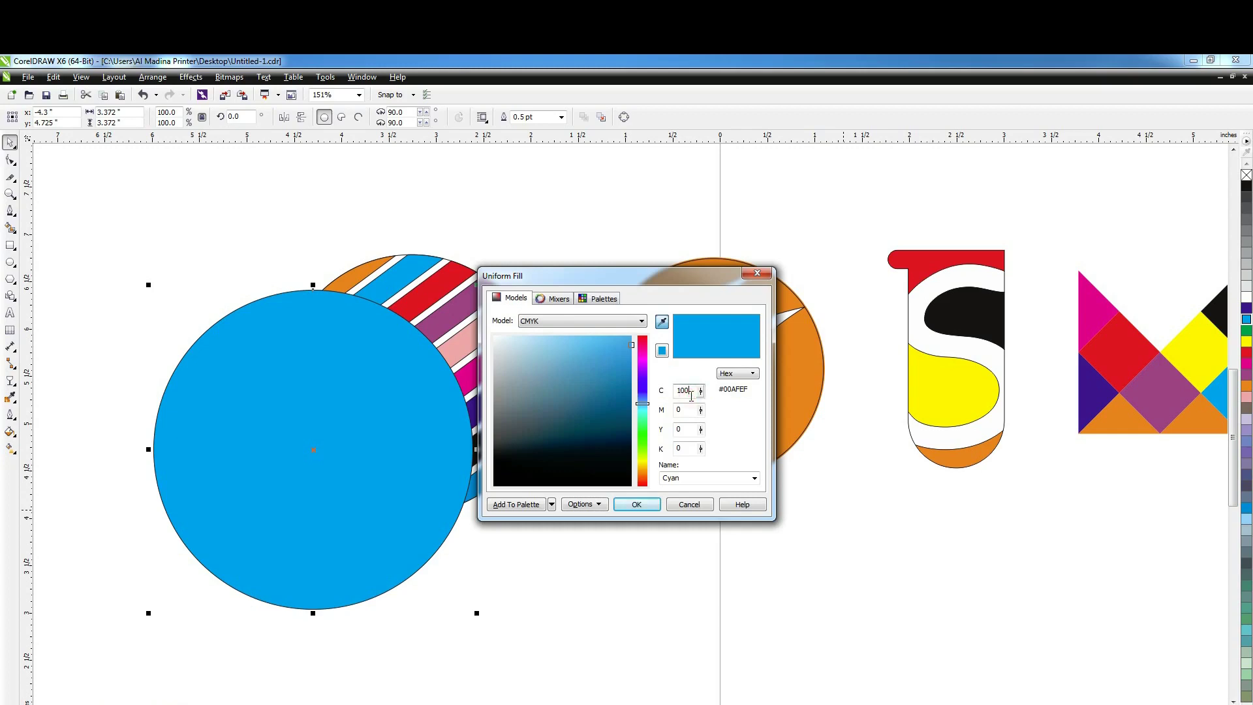
key("BackSpace")
key("BackSpace")
key("BackSpace")
key("Return")
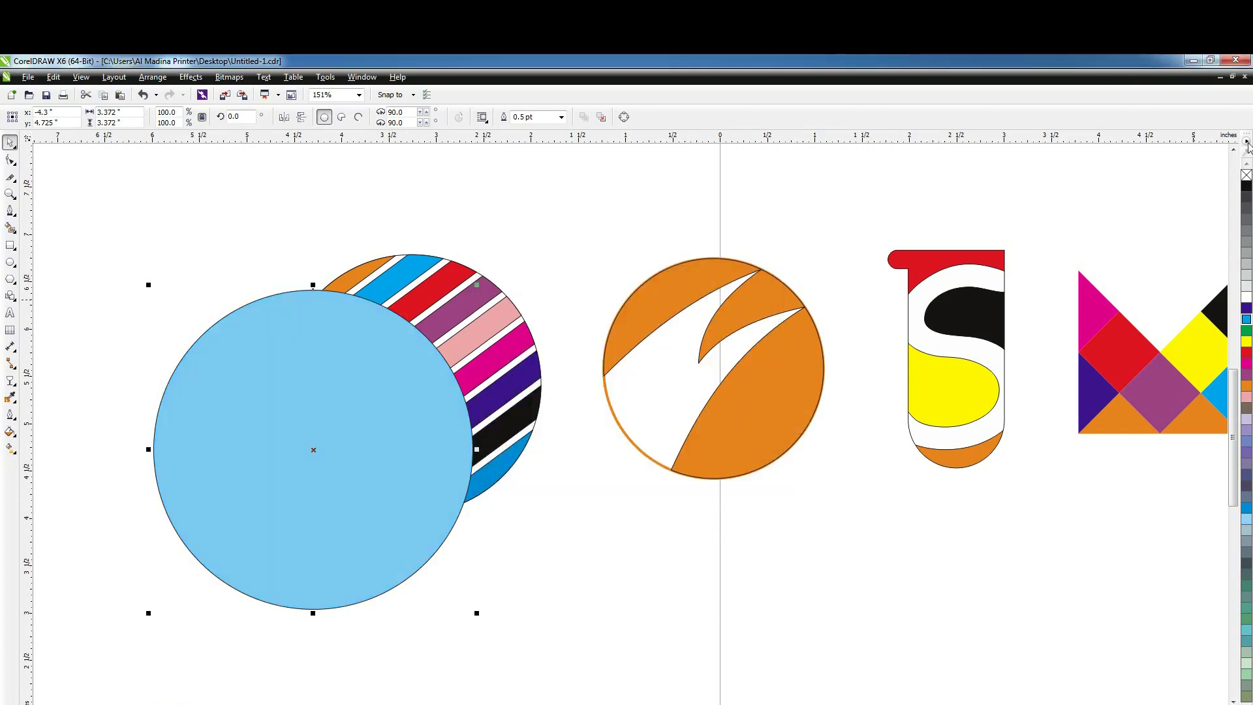
right_click(1246, 175)
Apply a uniform transparency of 70 to the large light-blue circle.
left_click(10, 380)
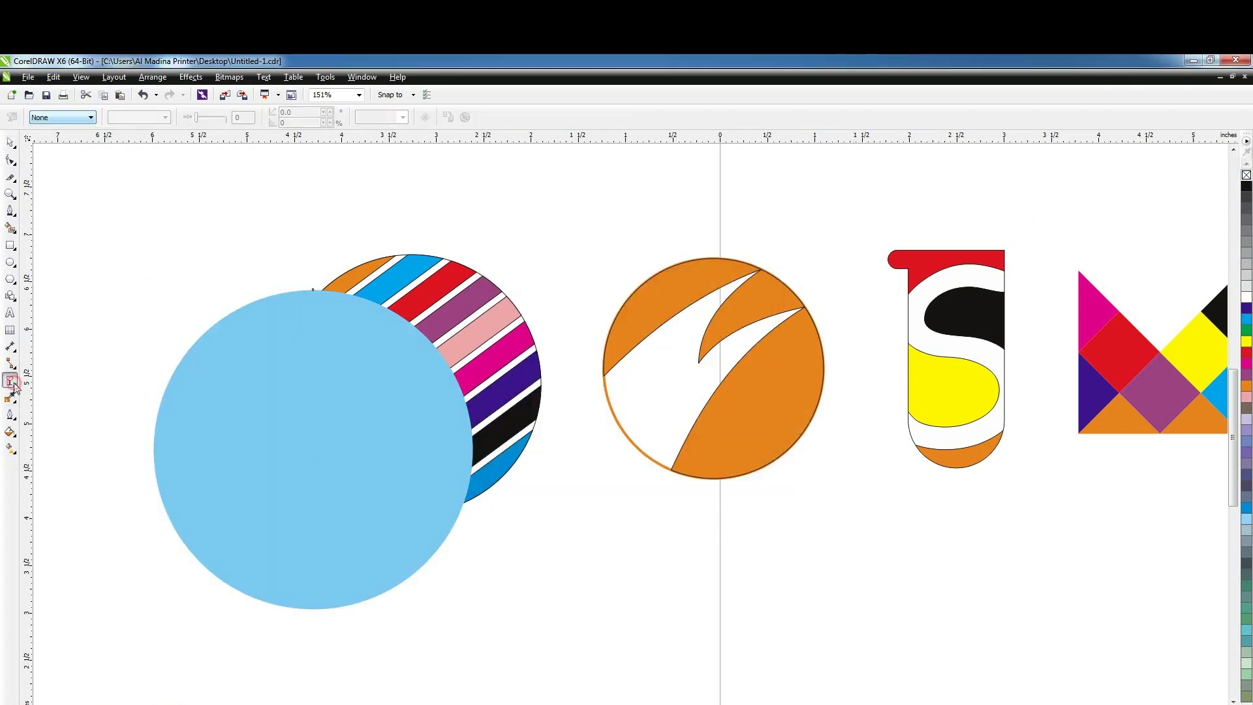
left_click(69, 118)
left_click(59, 137)
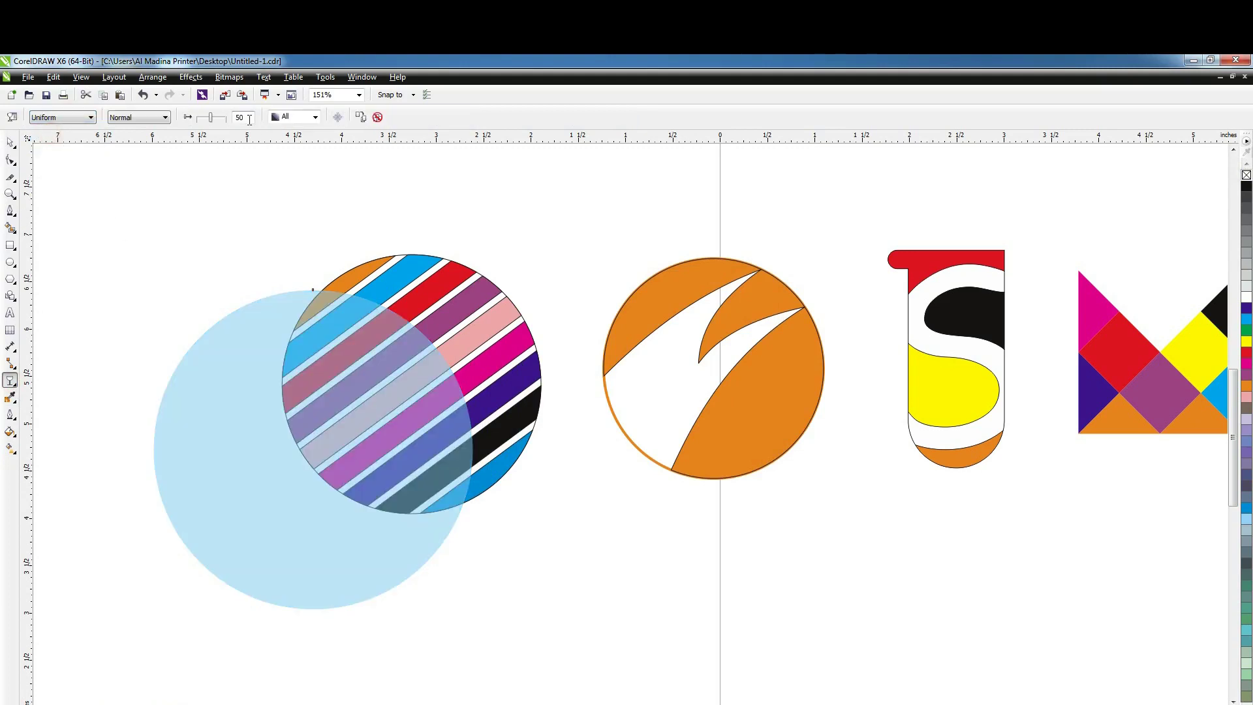
double_click(250, 120)
type("70")
key("Return")
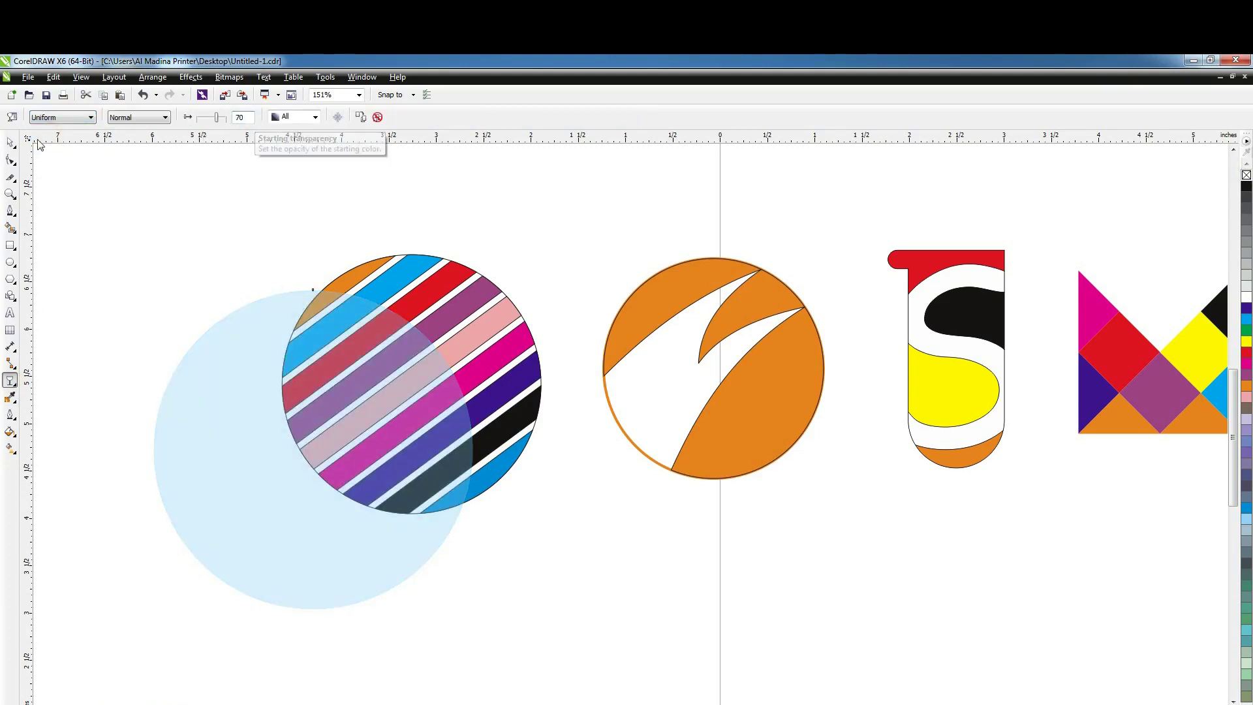
Send the large transparent circle behind the striped circle.
key("space")
left_click(78, 159)
left_click(233, 361)
key("shift+Page_Down")
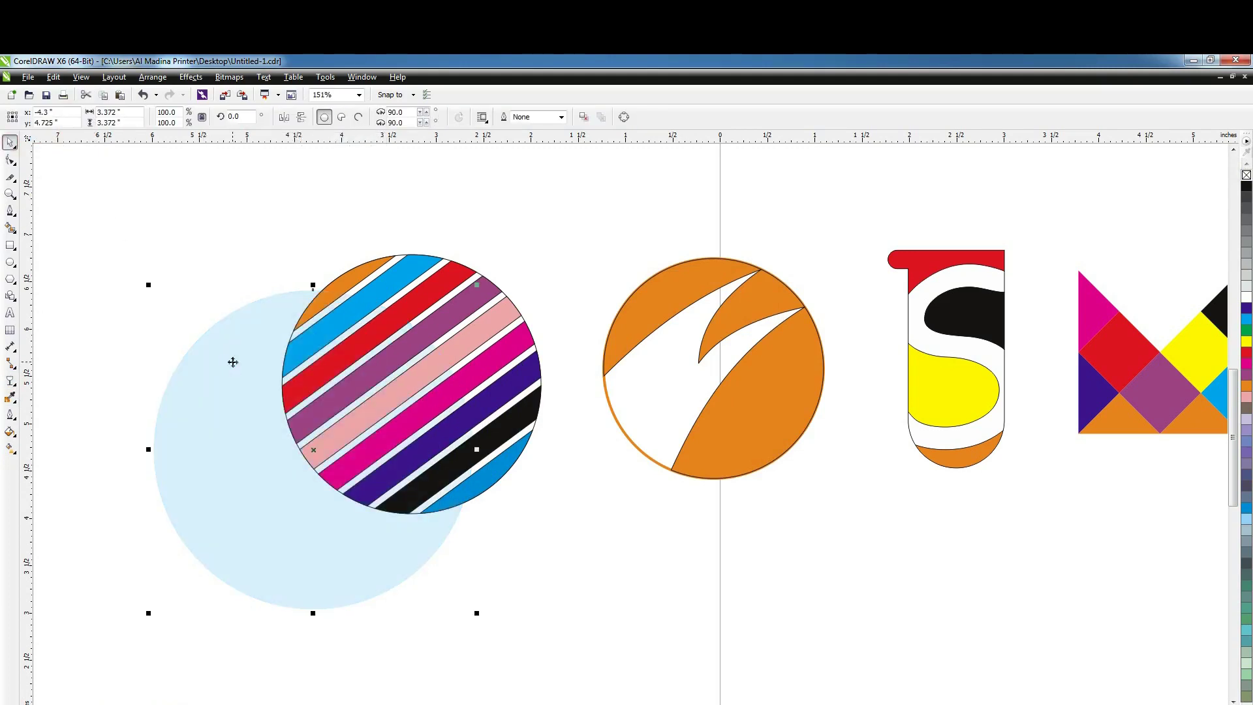
PowerClip the large transparent circle inside the striped mark's outer circle.
key("alt+c")
key("w")
key("p")
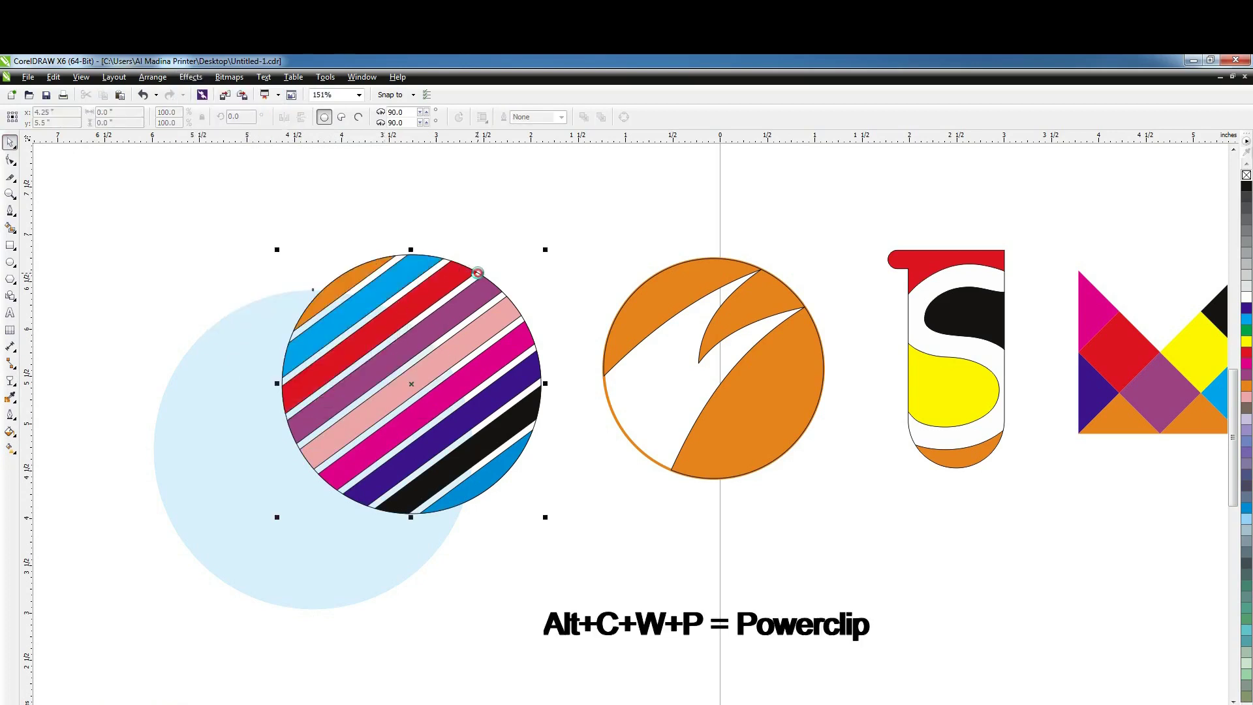
left_click(478, 272)
left_click(197, 236)
Send the nine colored stripes behind the clipped circle and remove the outlines from the stripes and the circle.
left_click(415, 279)
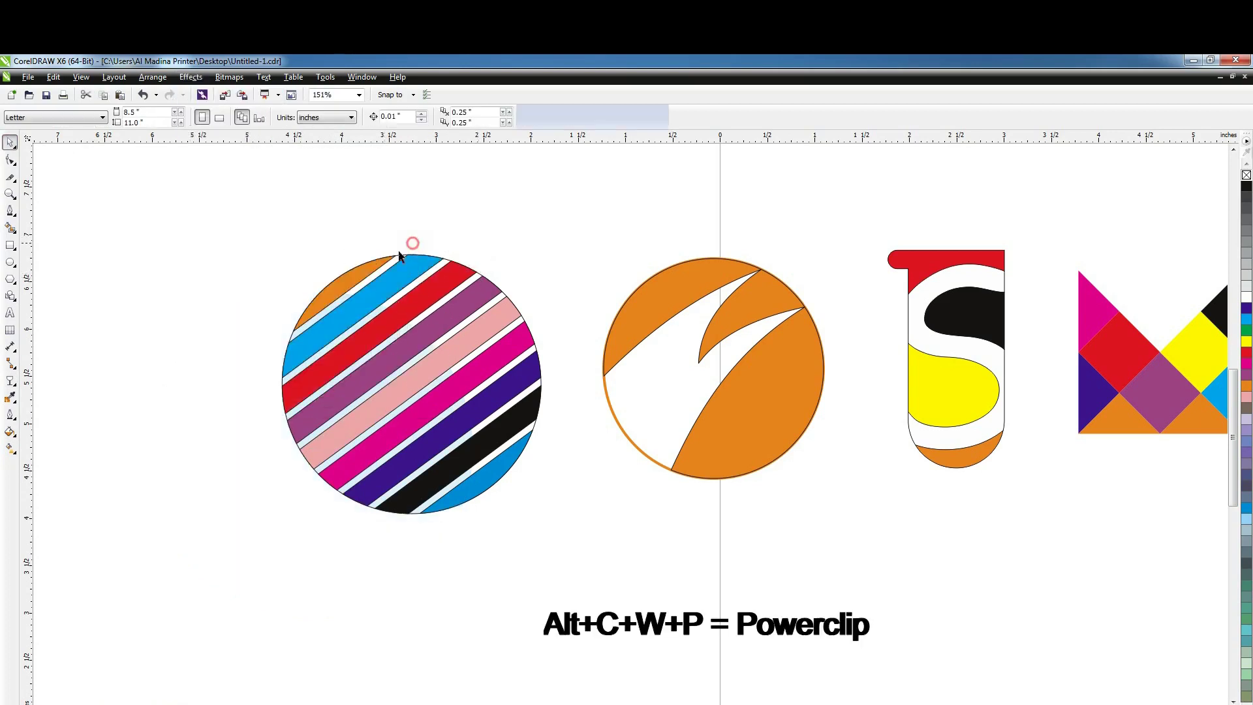
left_click(399, 256)
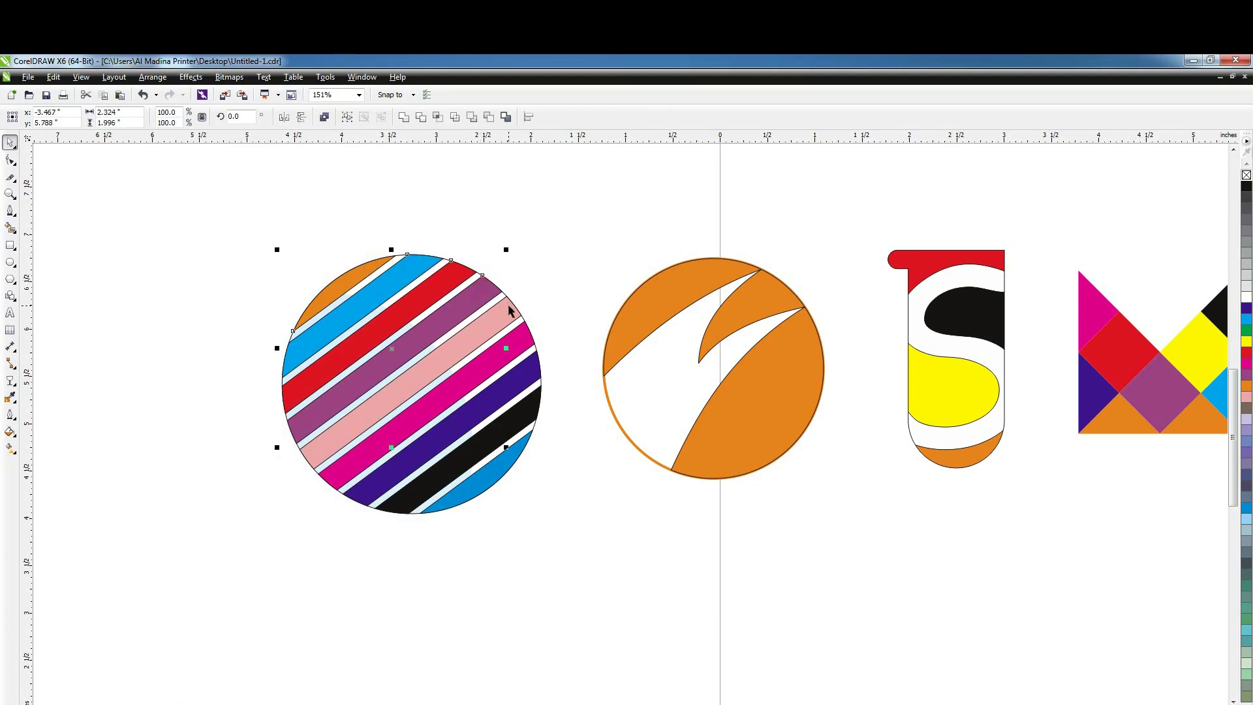
left_click(523, 407)
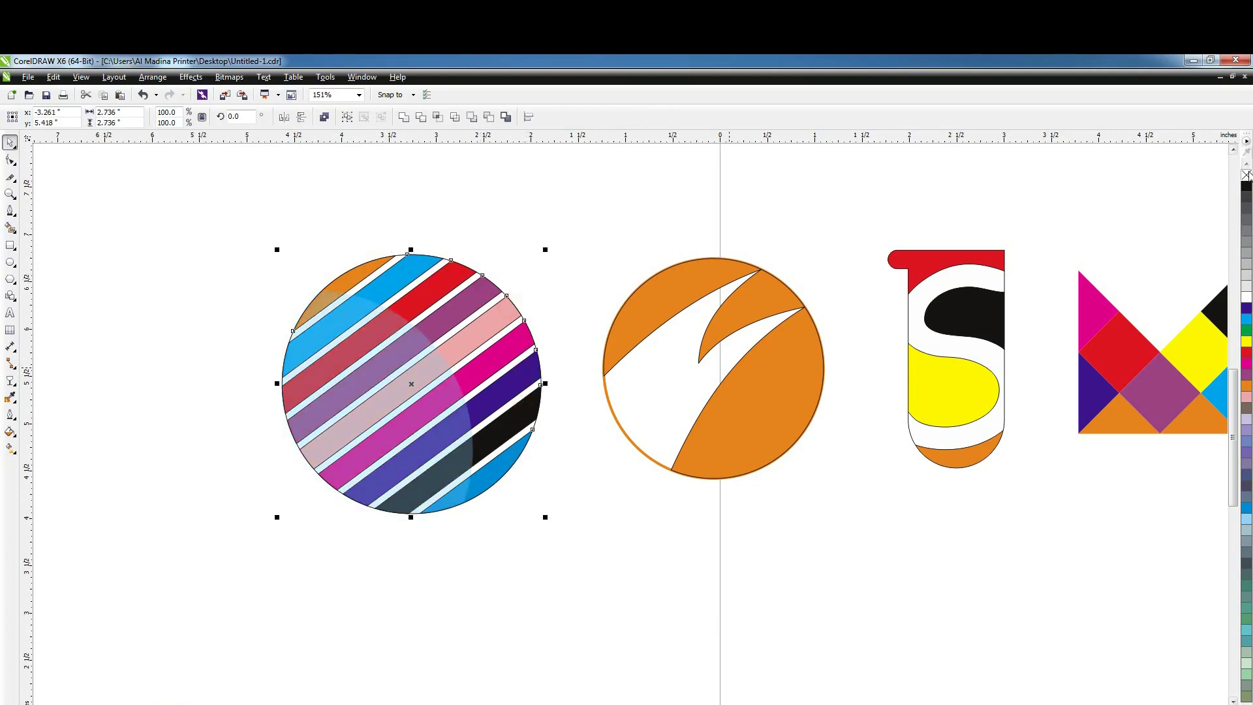
left_click(658, 199)
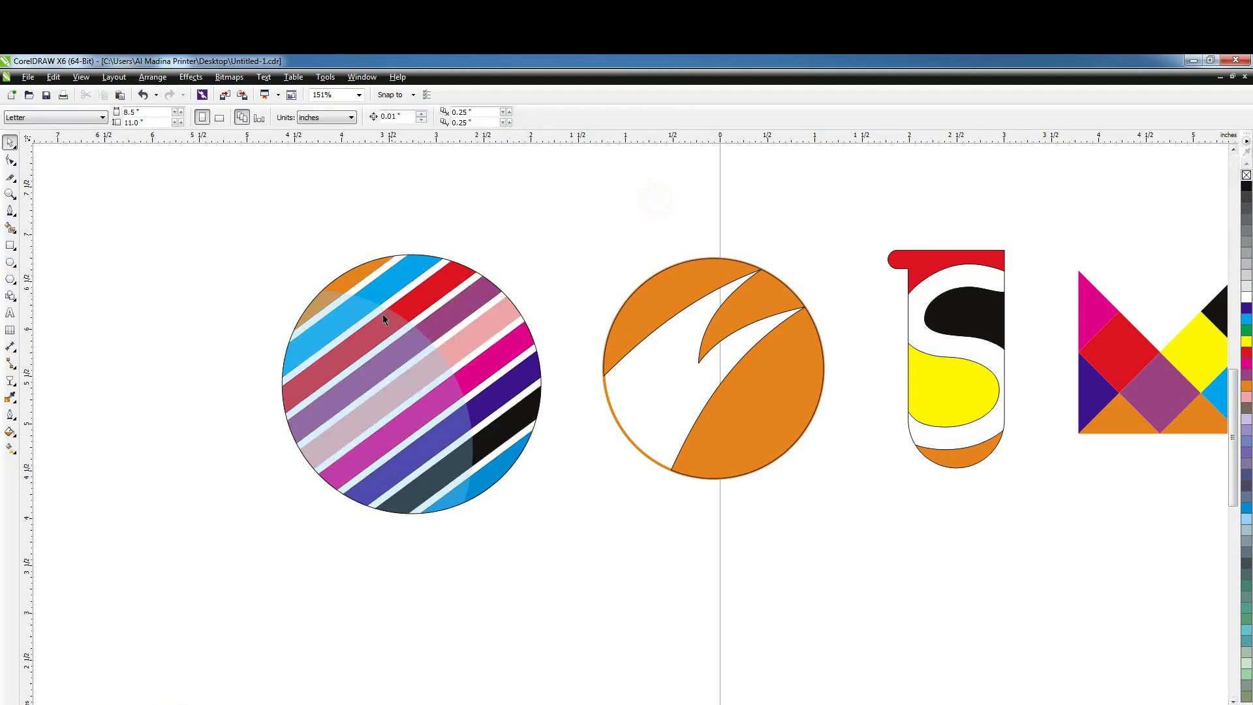
left_click(394, 261)
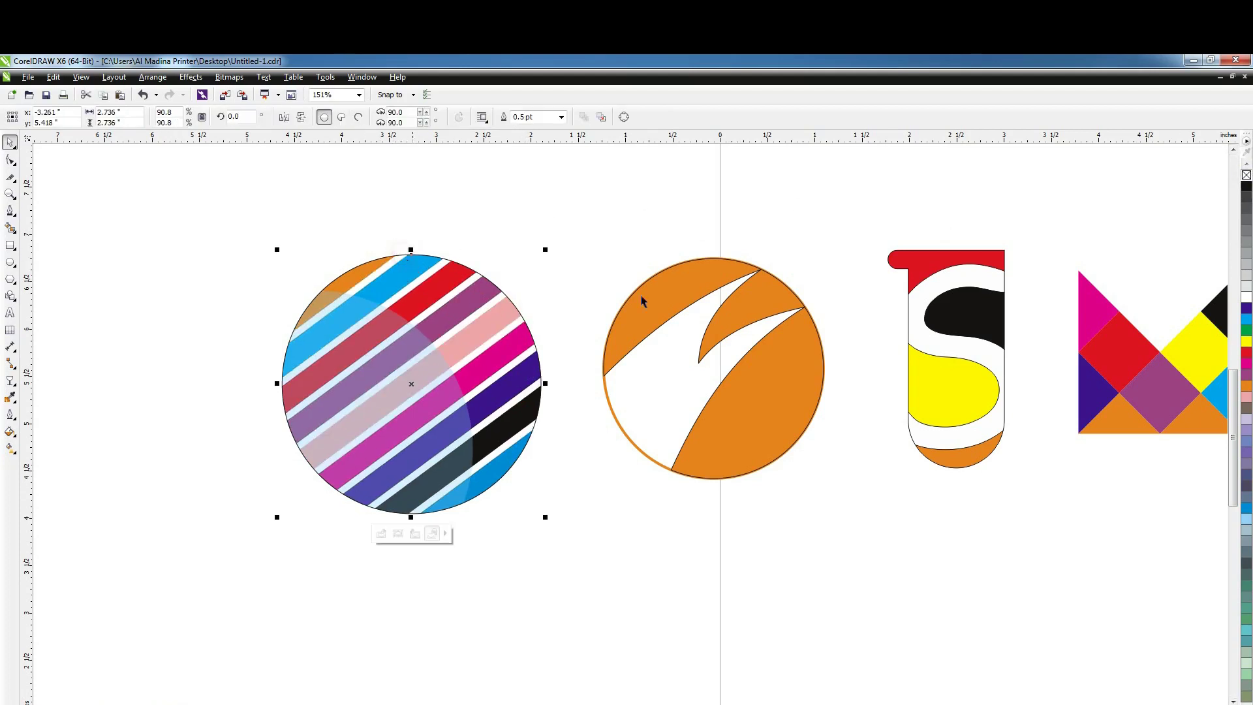
left_click(582, 195)
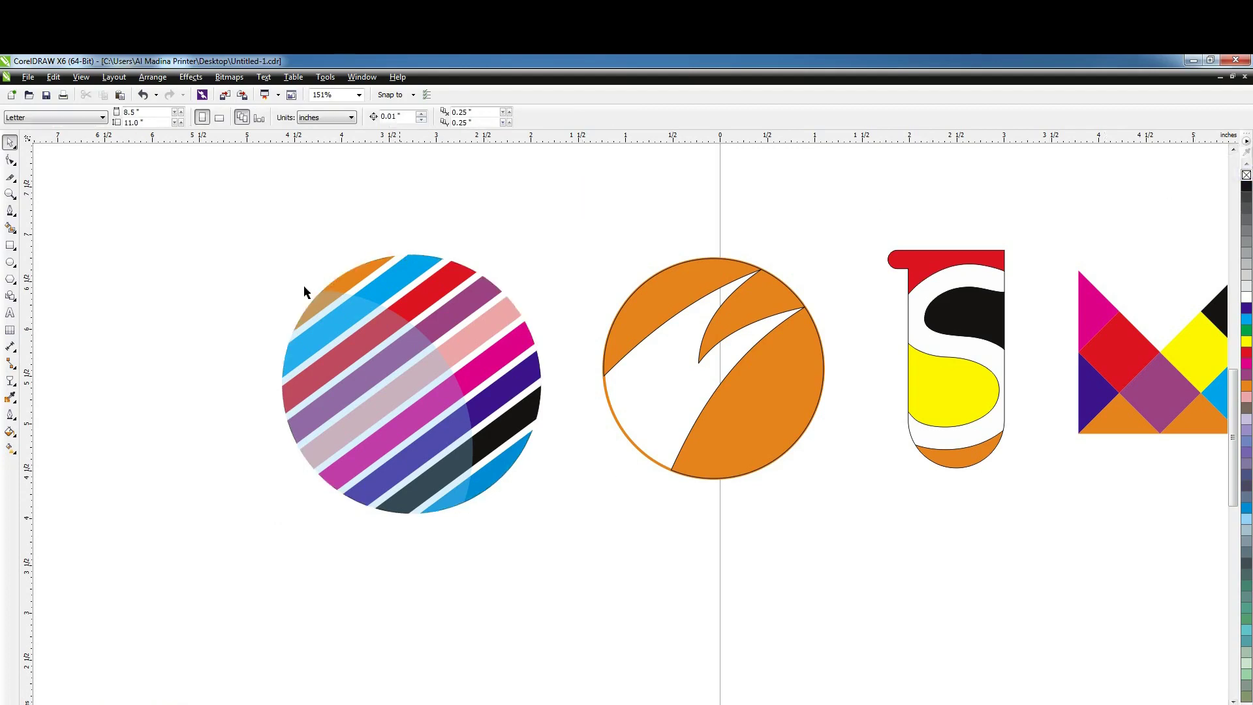
Select all parts of the striped circle mark.
left_click_drag(187, 239, 580, 559)
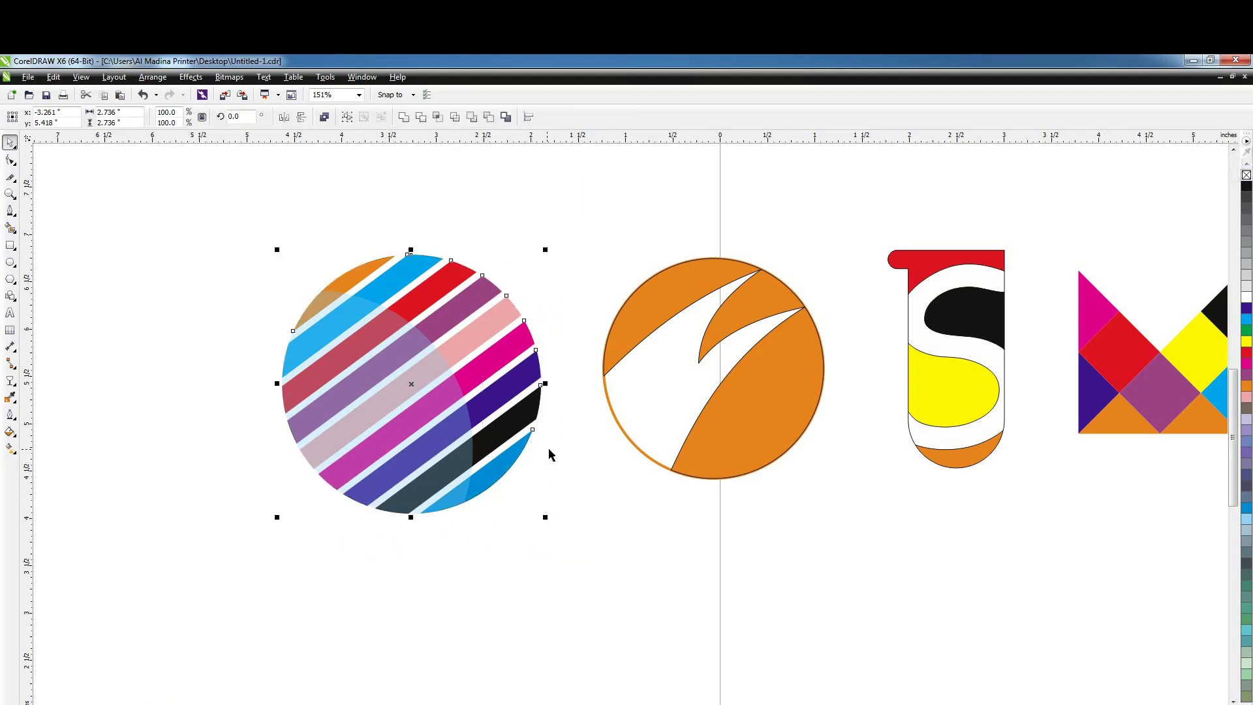